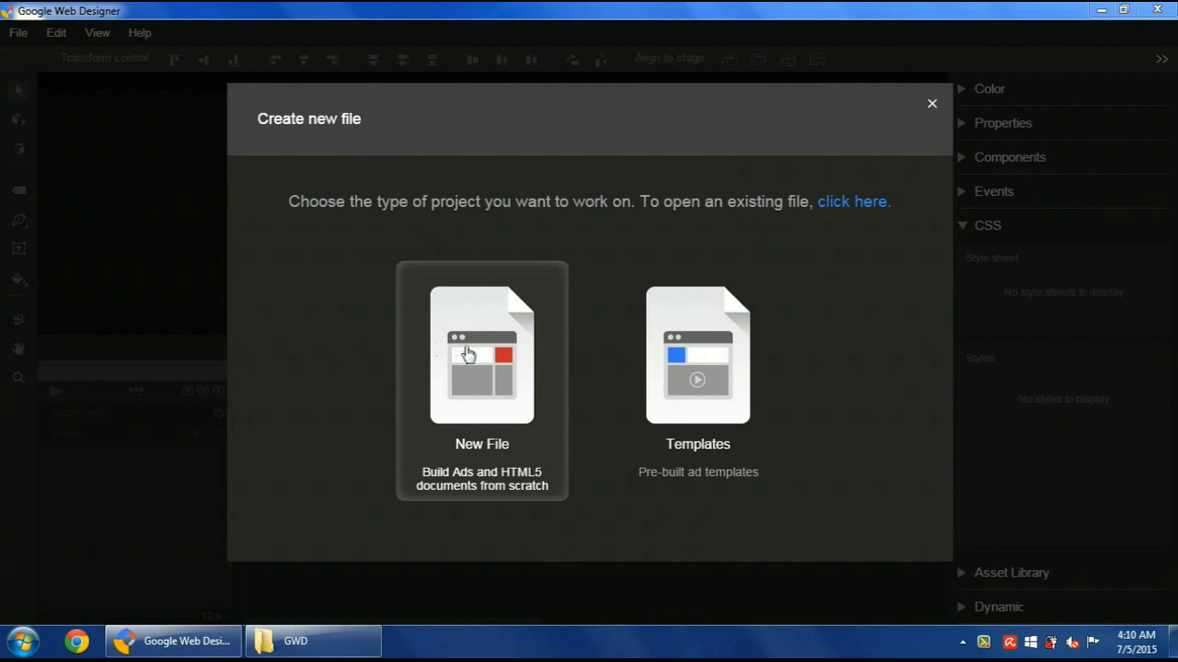
# Start a new 300 x 250 banner file and name it video_banner
pyautogui.click(465, 355)
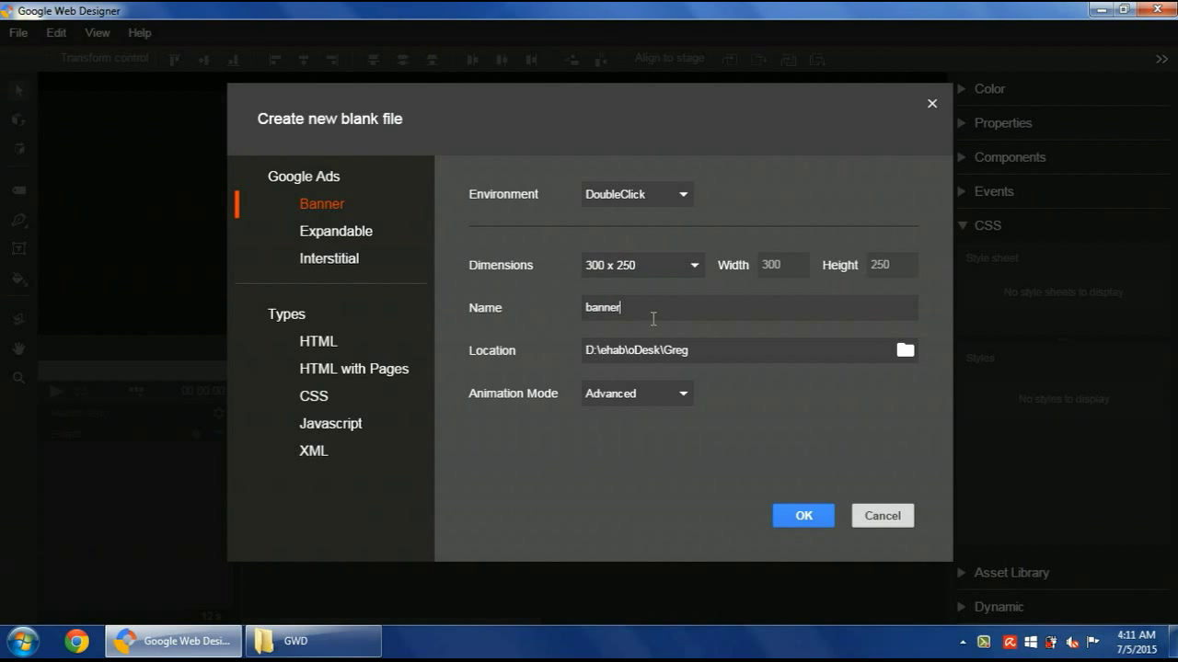
pyautogui.write('video_')
# Set the banner's location to the Desktop\GWD folder and create video_banner.html
pyautogui.click(906, 349)
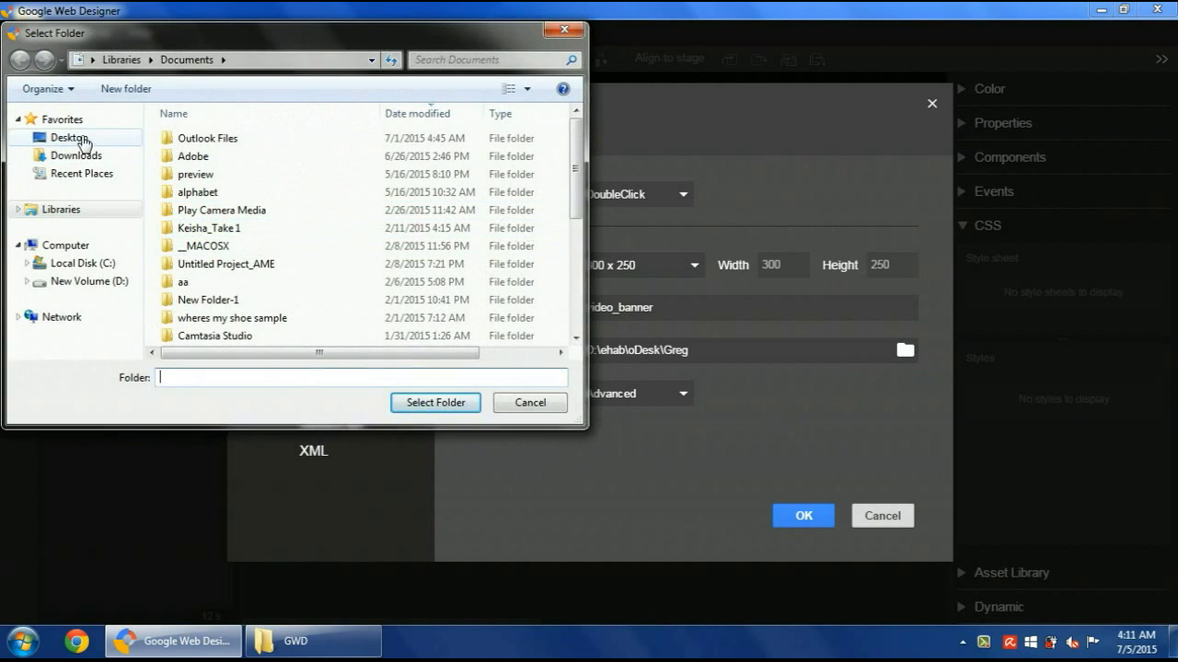
pyautogui.click(72, 137)
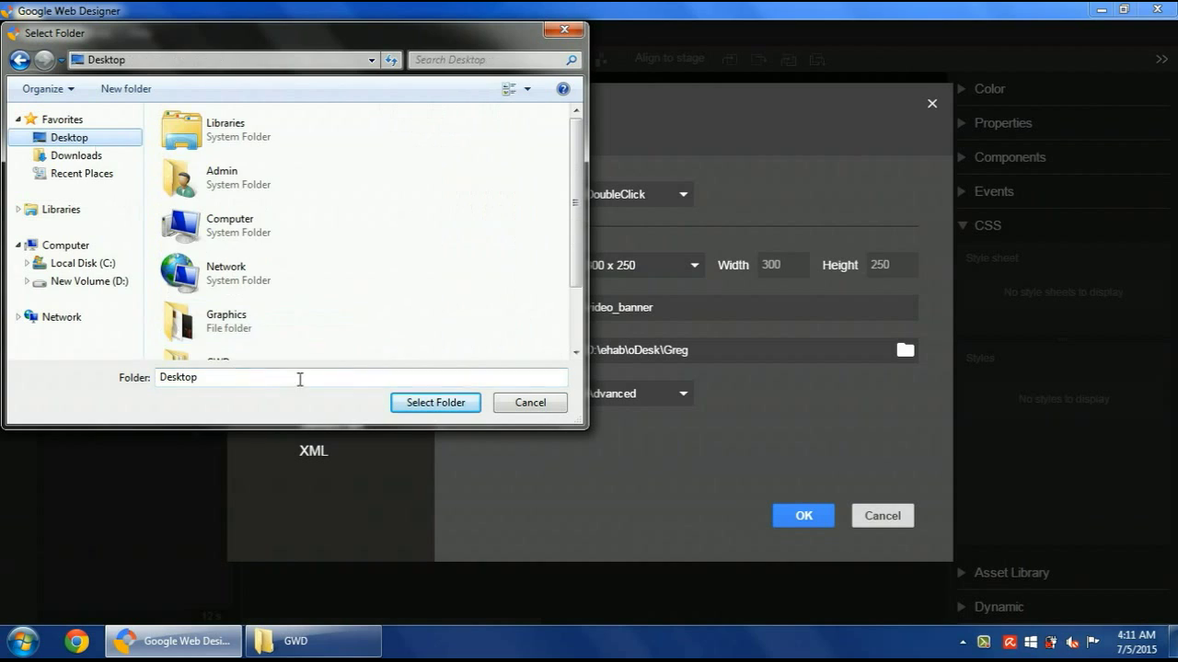
pyautogui.click(363, 285)
pyautogui.scroll(-1, 355, 325)
pyautogui.click(271, 302)
pyautogui.doubleClick(272, 301)
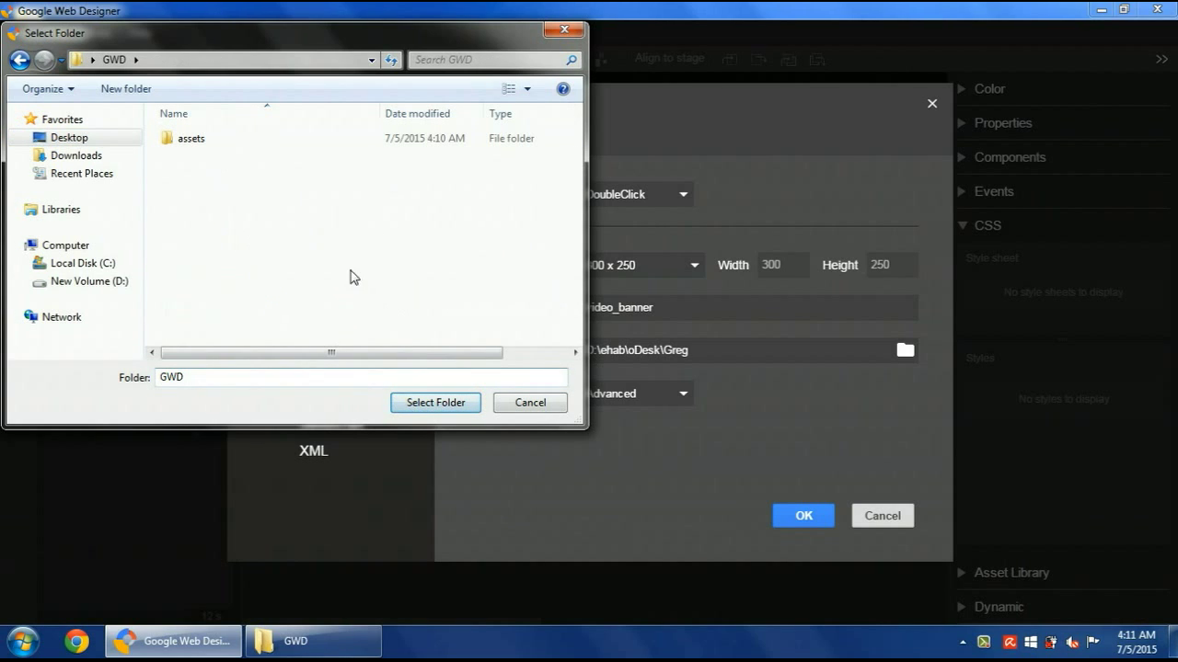
pyautogui.click(436, 402)
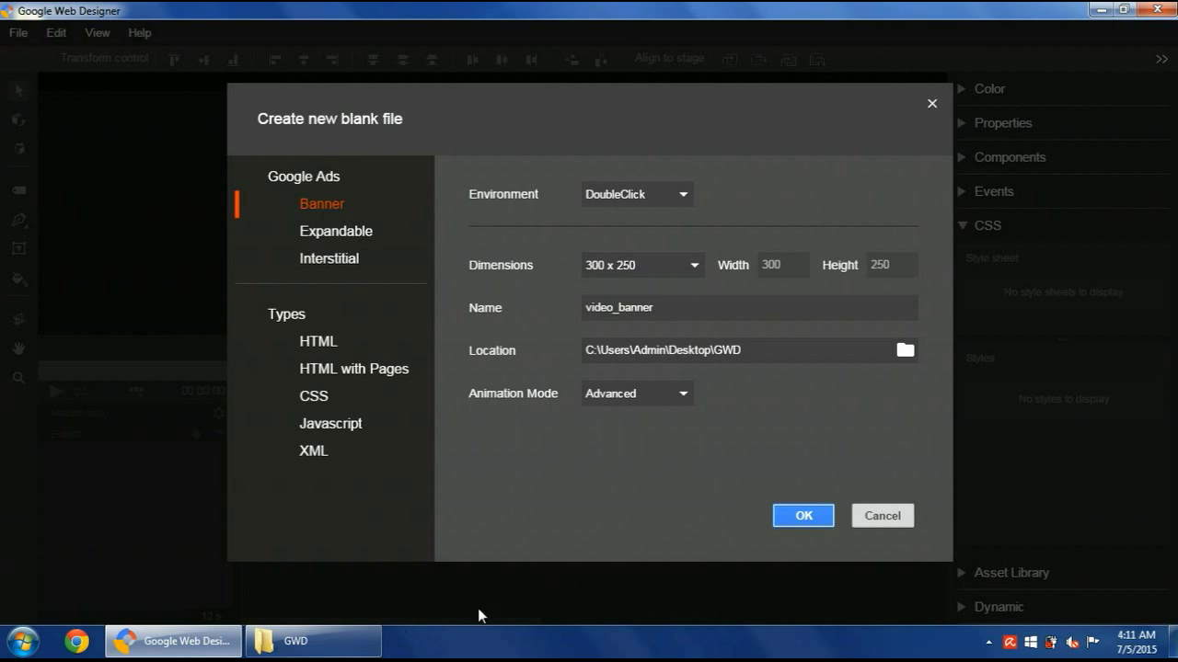
pyautogui.click(808, 517)
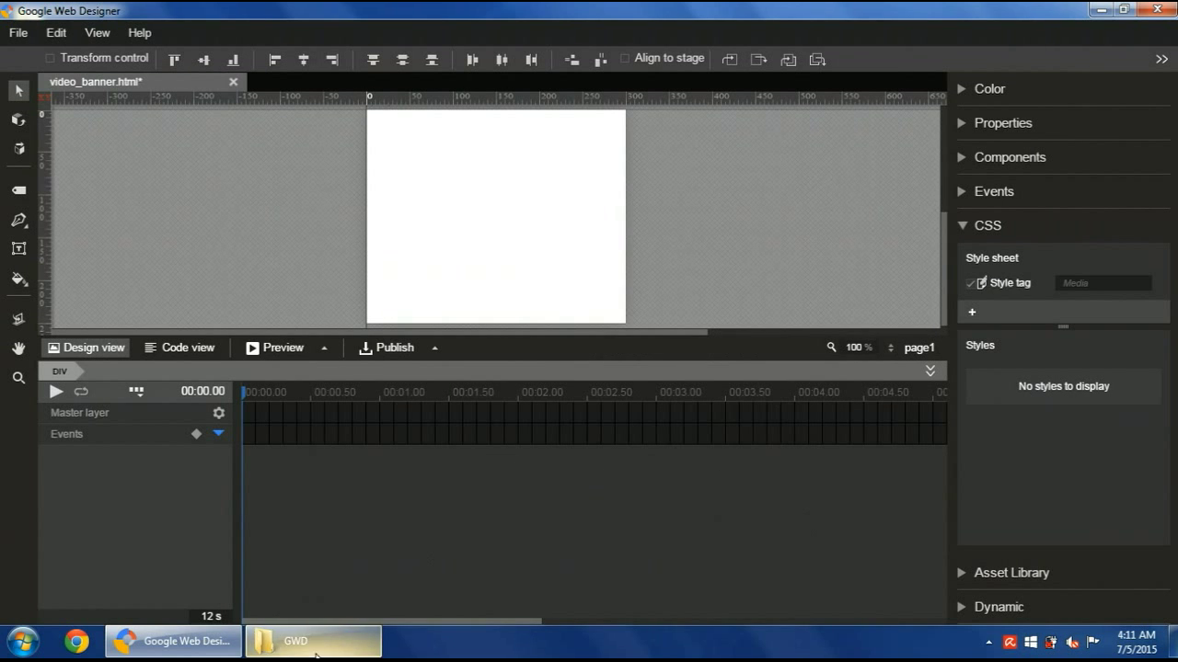
pyautogui.click(345, 639)
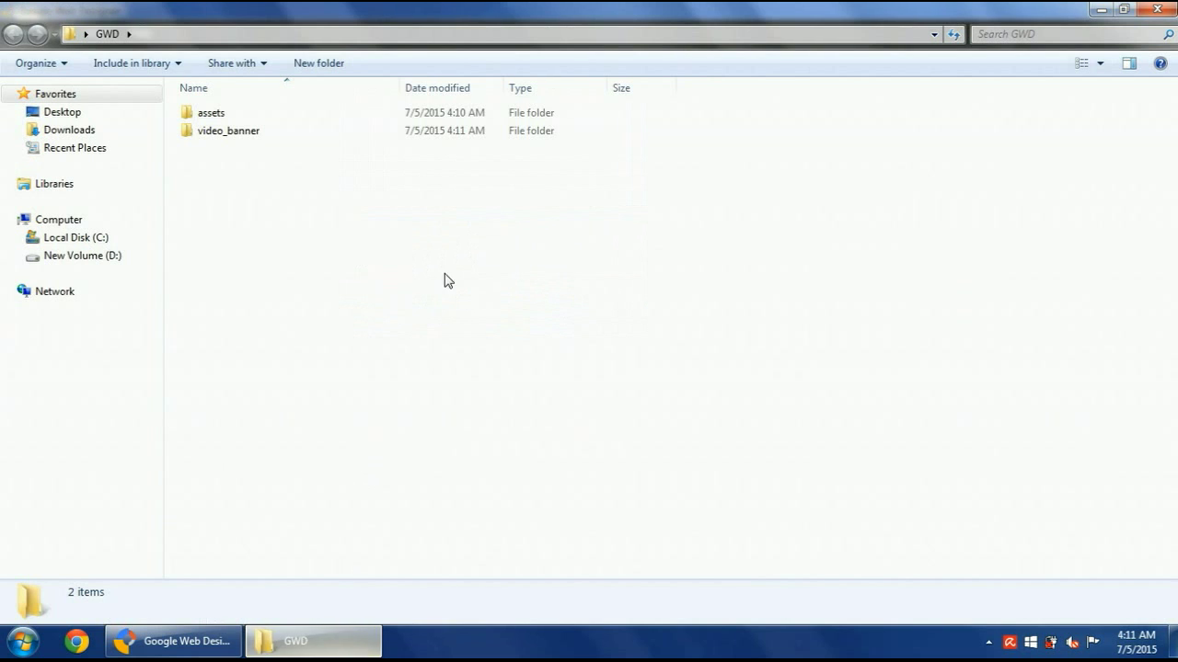
pyautogui.doubleClick(250, 133)
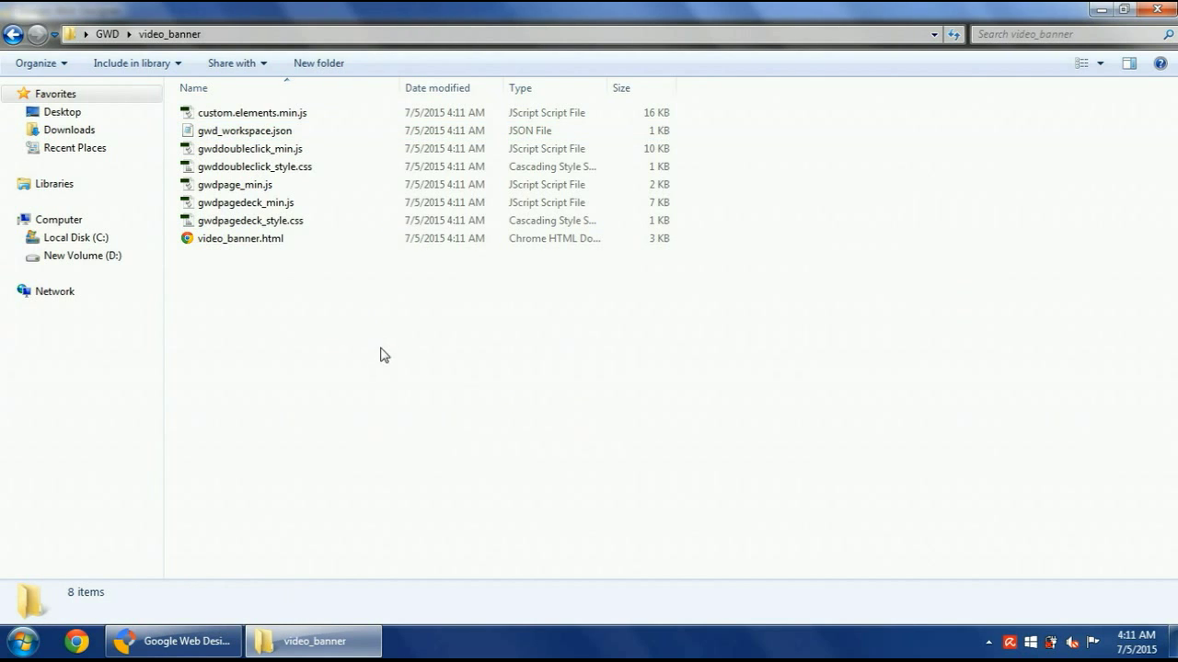
pyautogui.moveTo(384, 355); pyautogui.dragTo(331, 98)
pyautogui.click(264, 289)
pyautogui.click(252, 241)
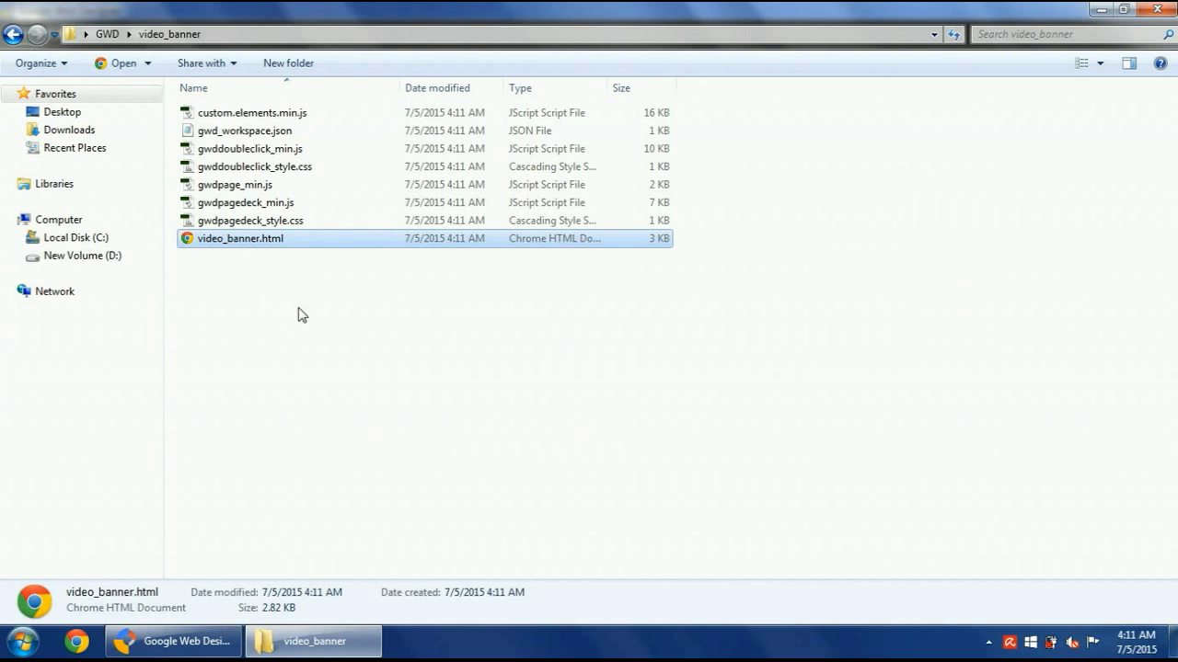
pyautogui.click(358, 446)
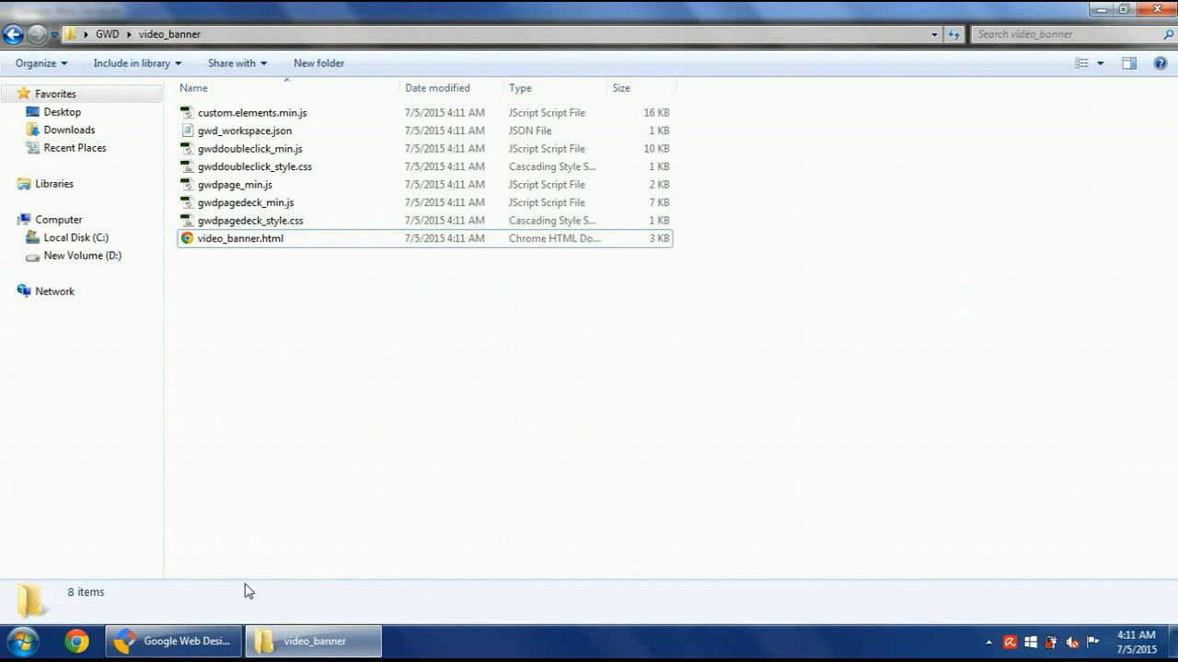
pyautogui.click(179, 641)
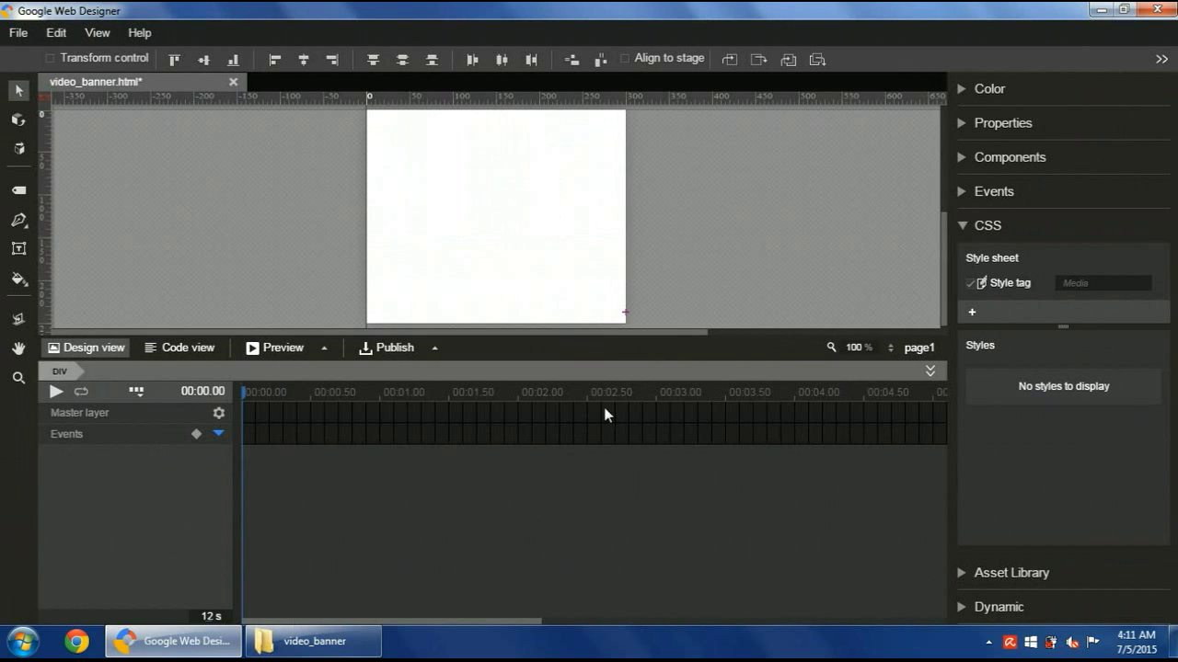
# Import CTA.gif, logo.png, poster.jpg and vid.webm from the assets folder into the Asset Library
pyautogui.moveTo(641, 335); pyautogui.dragTo(611, 481)
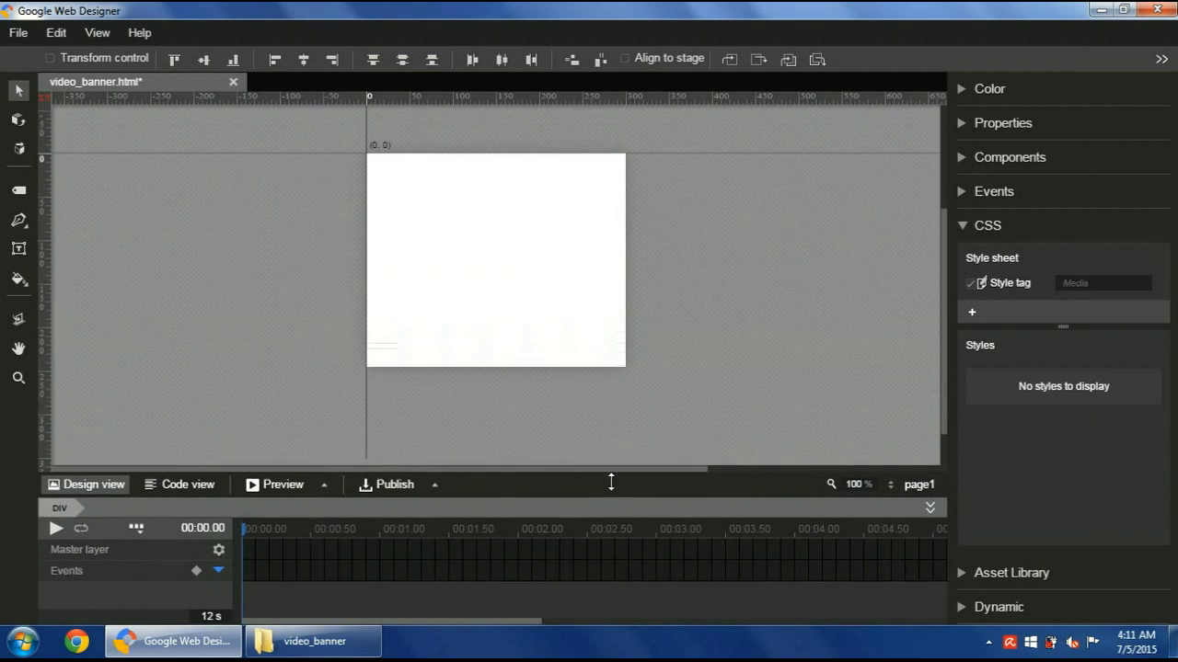
pyautogui.click(1017, 235)
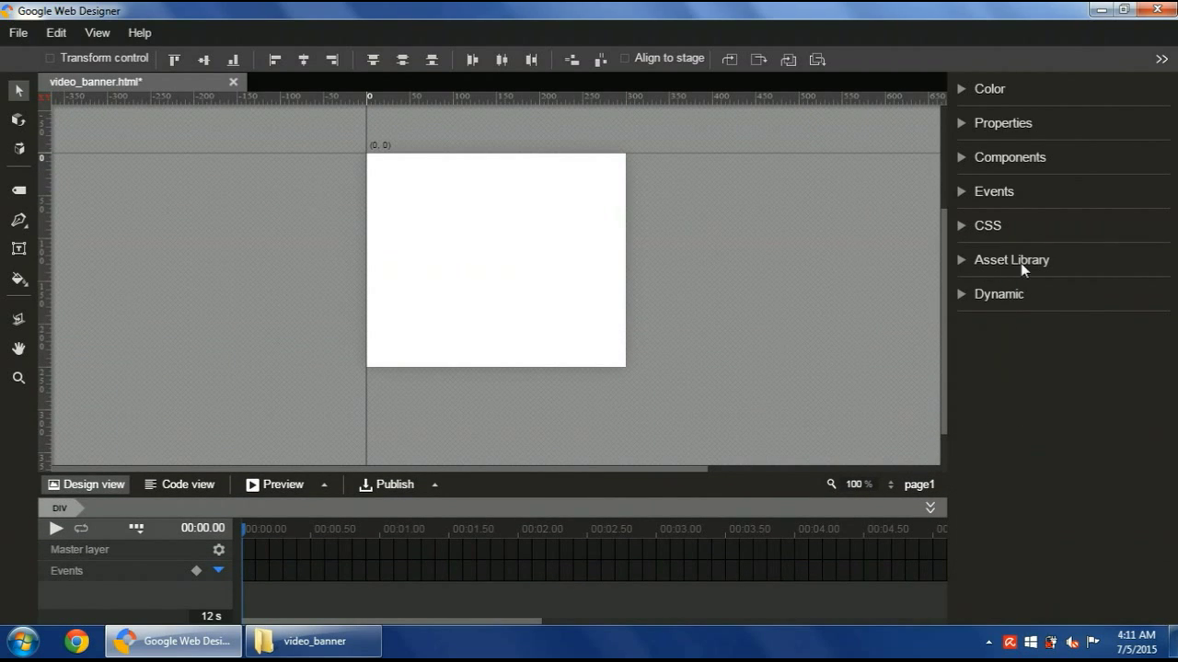
pyautogui.click(1021, 263)
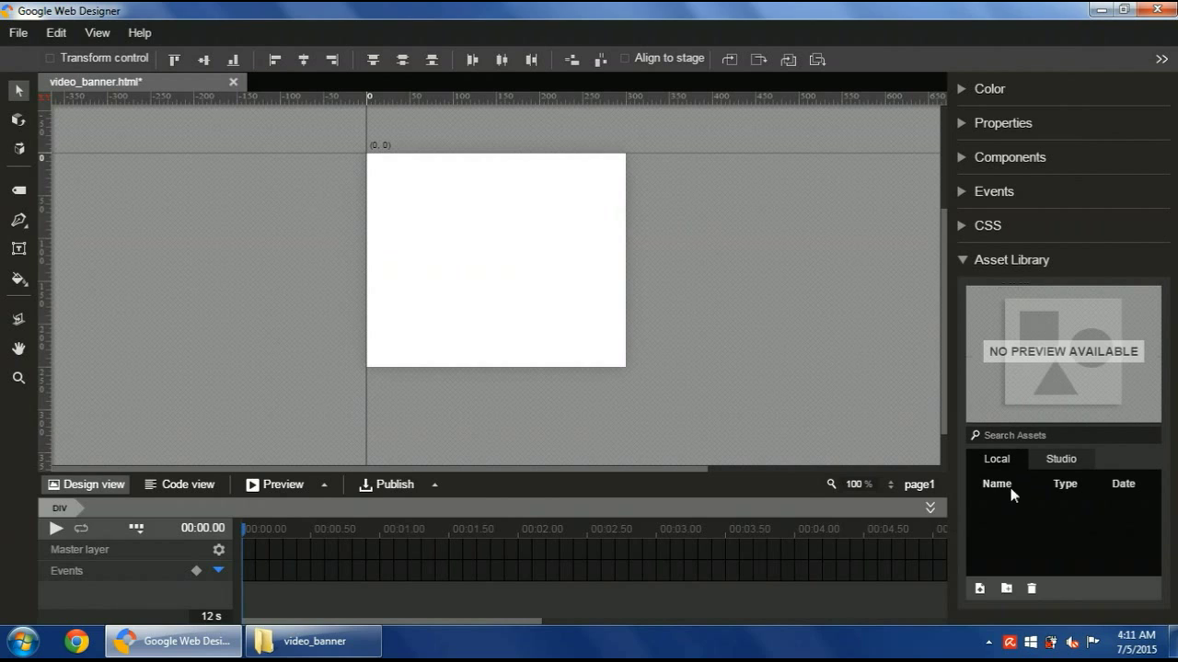
pyautogui.click(981, 589)
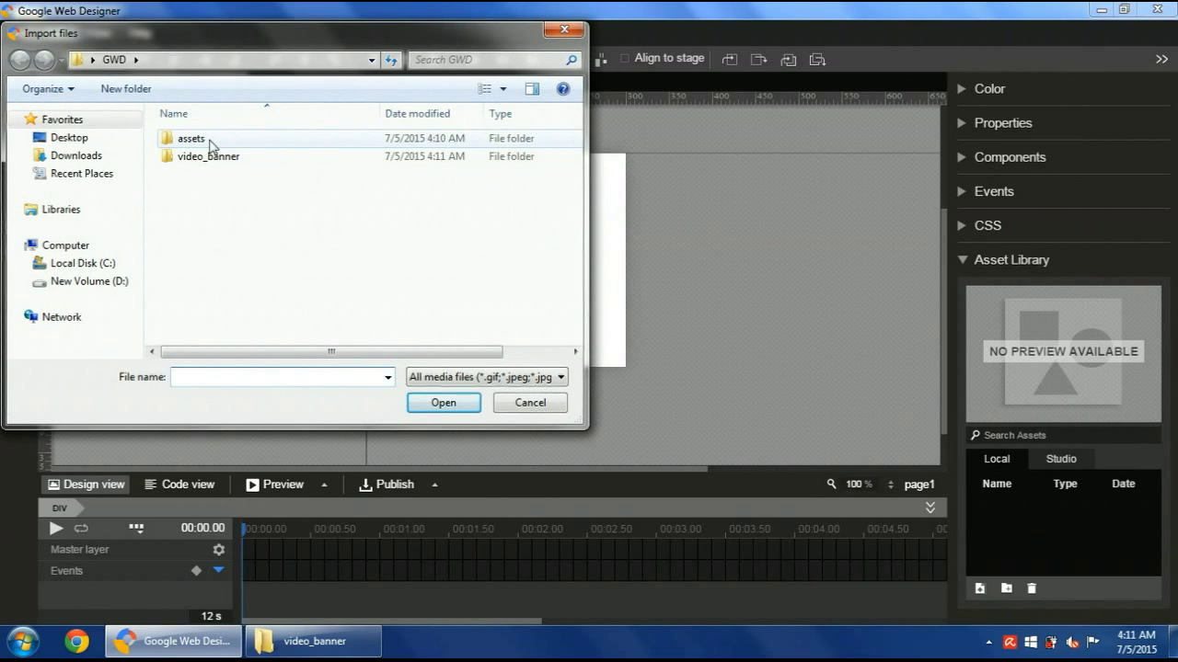
pyautogui.doubleClick(210, 144)
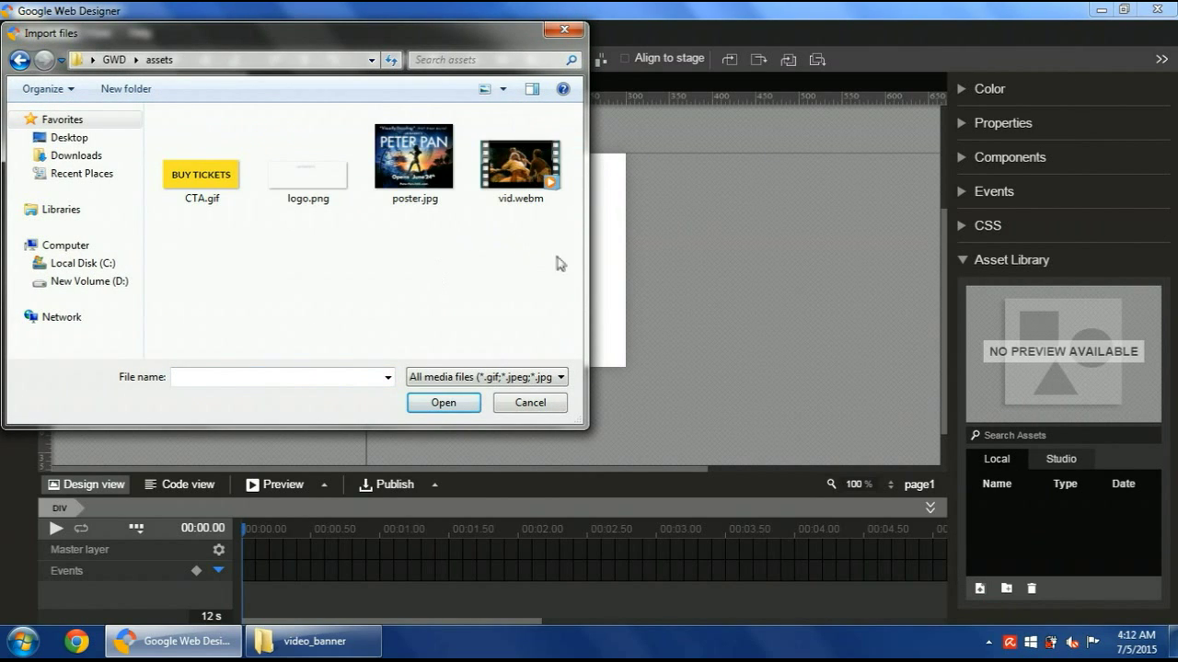
pyautogui.moveTo(558, 262); pyautogui.dragTo(100, 112)
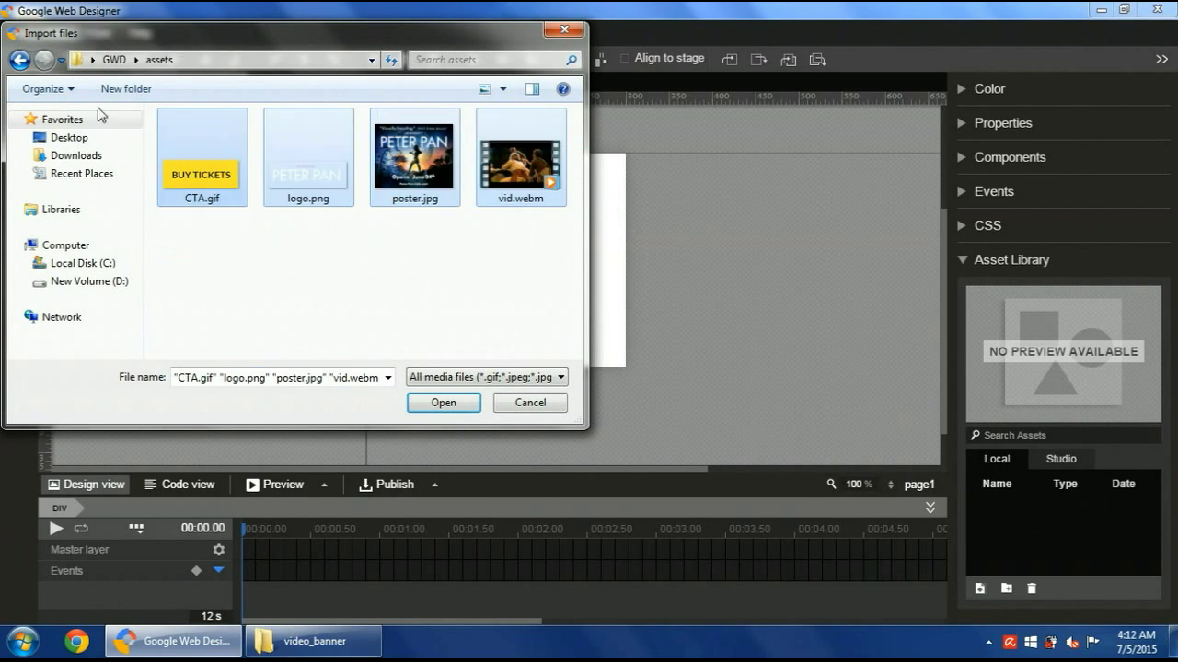
pyautogui.click(525, 232)
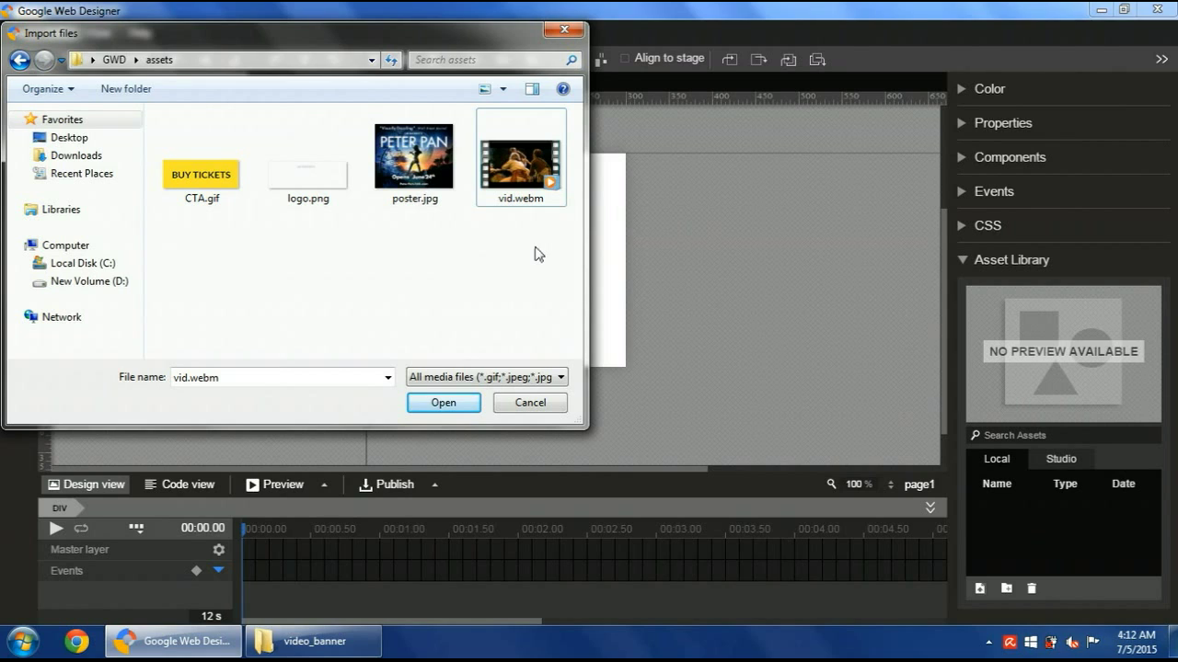
pyautogui.click(409, 184)
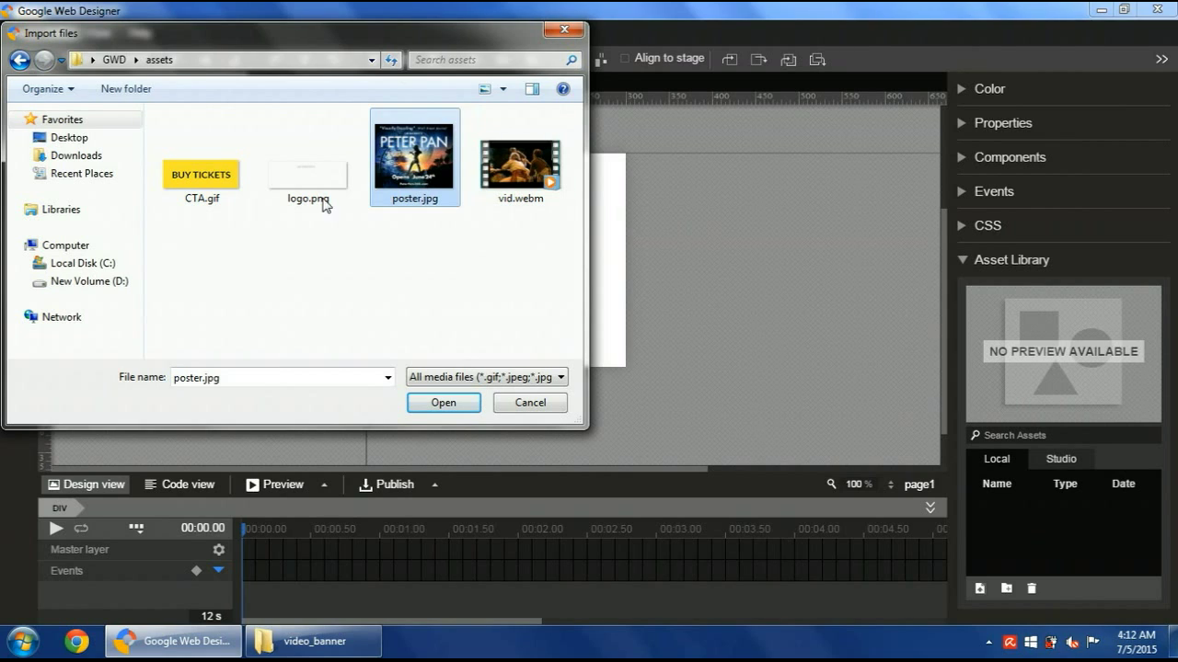
pyautogui.click(324, 204)
pyautogui.click(203, 170)
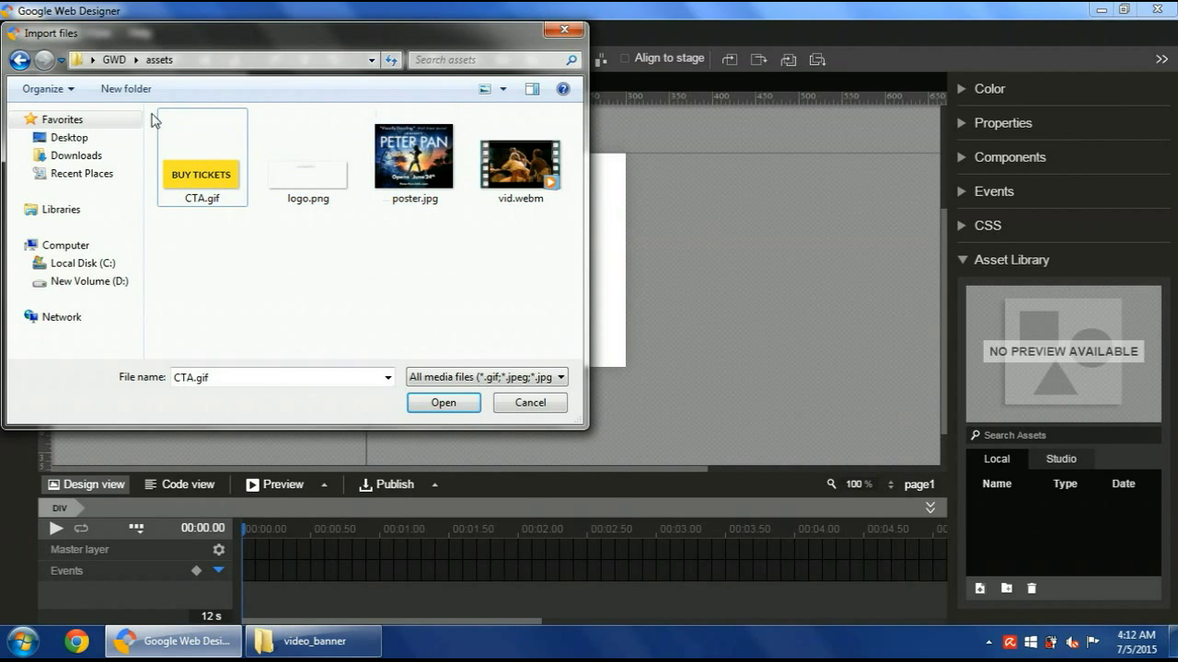
pyautogui.moveTo(537, 268); pyautogui.dragTo(115, 138)
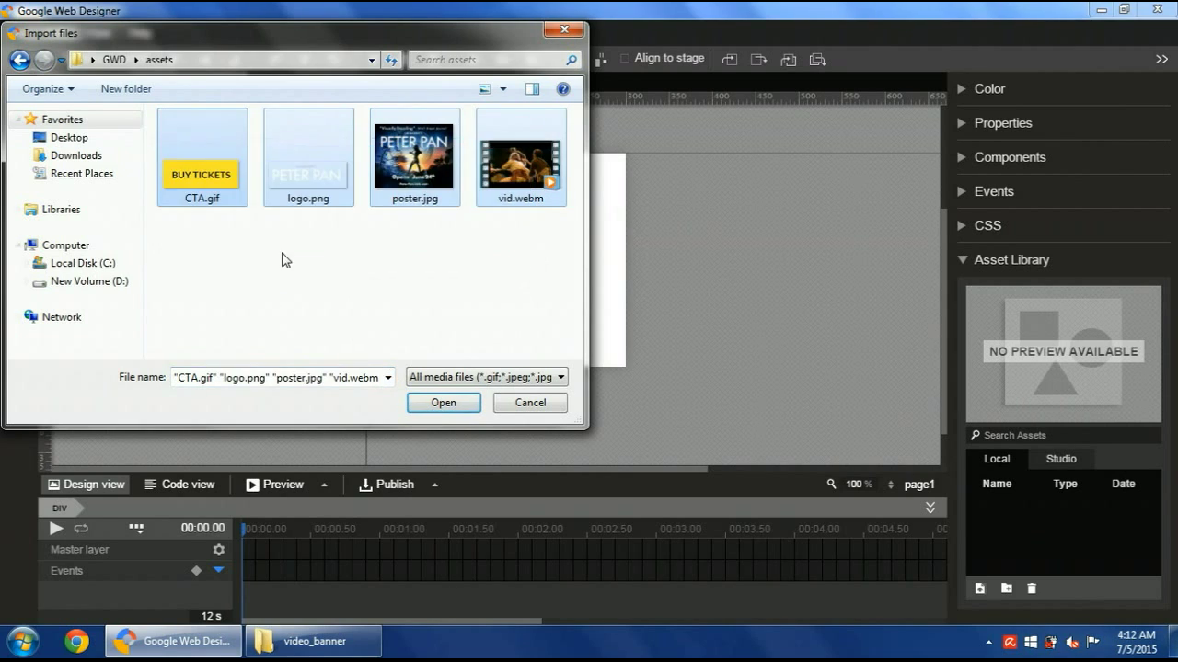
pyautogui.click(438, 405)
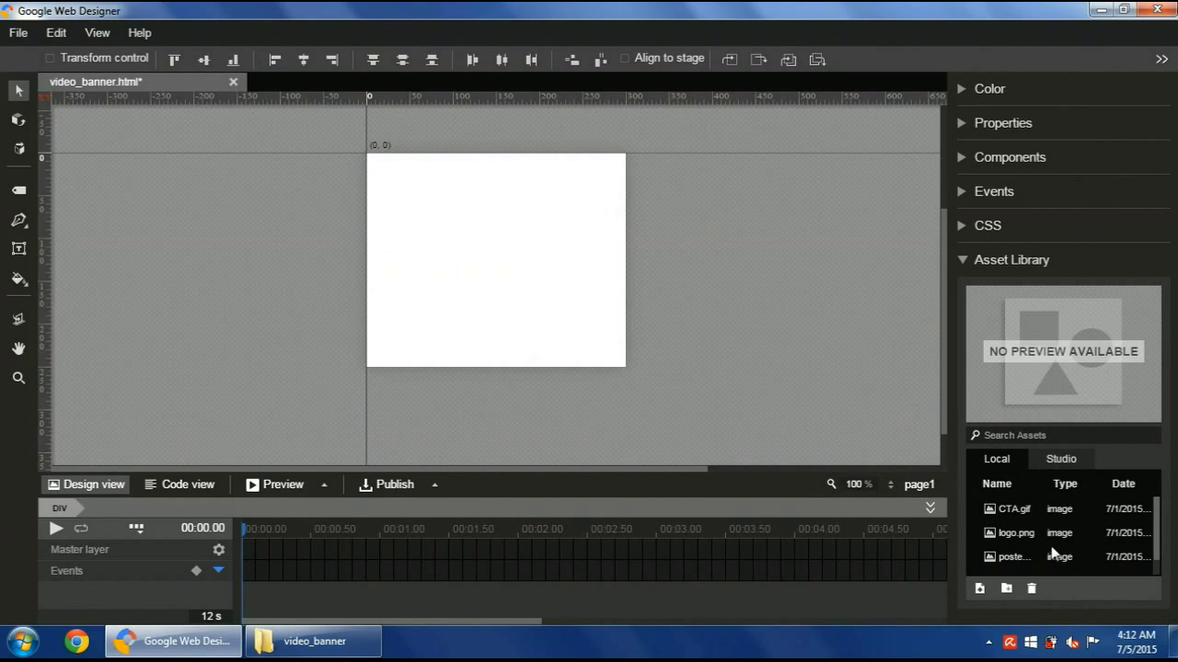
# Place vid.webm, poster.jpg, logo.png and CTA.gif from the Asset Library onto the stage
pyautogui.click(1016, 533)
pyautogui.scroll(-1, 1012, 543)
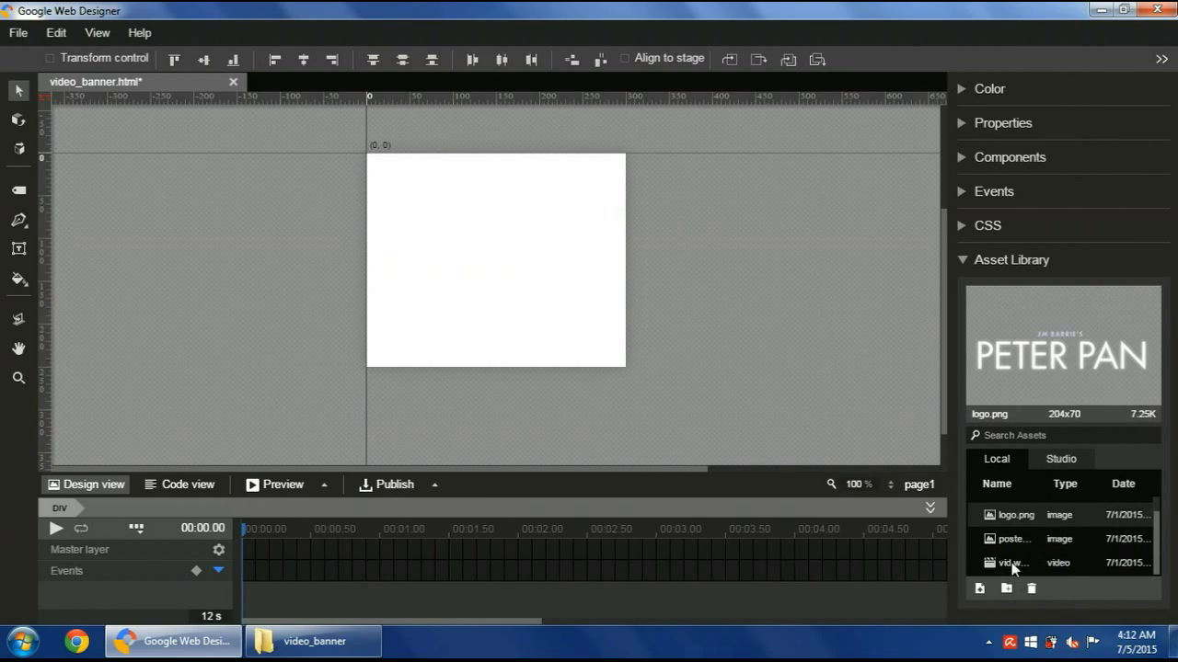
pyautogui.moveTo(1011, 562); pyautogui.dragTo(466, 236)
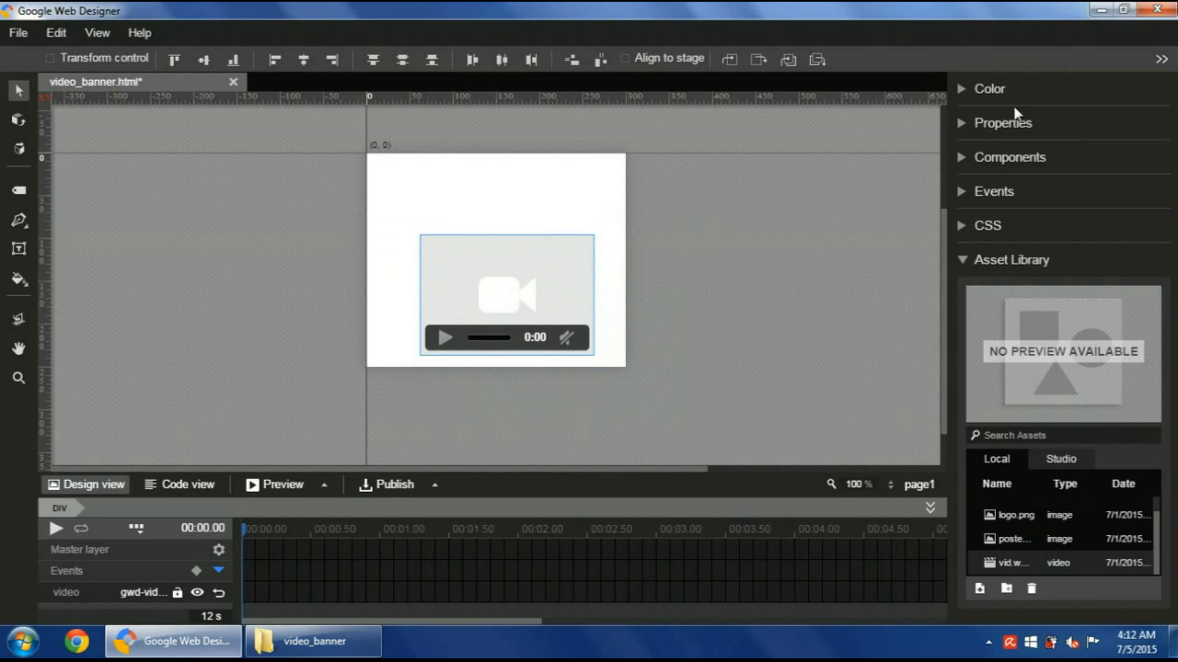
pyautogui.click(1038, 536)
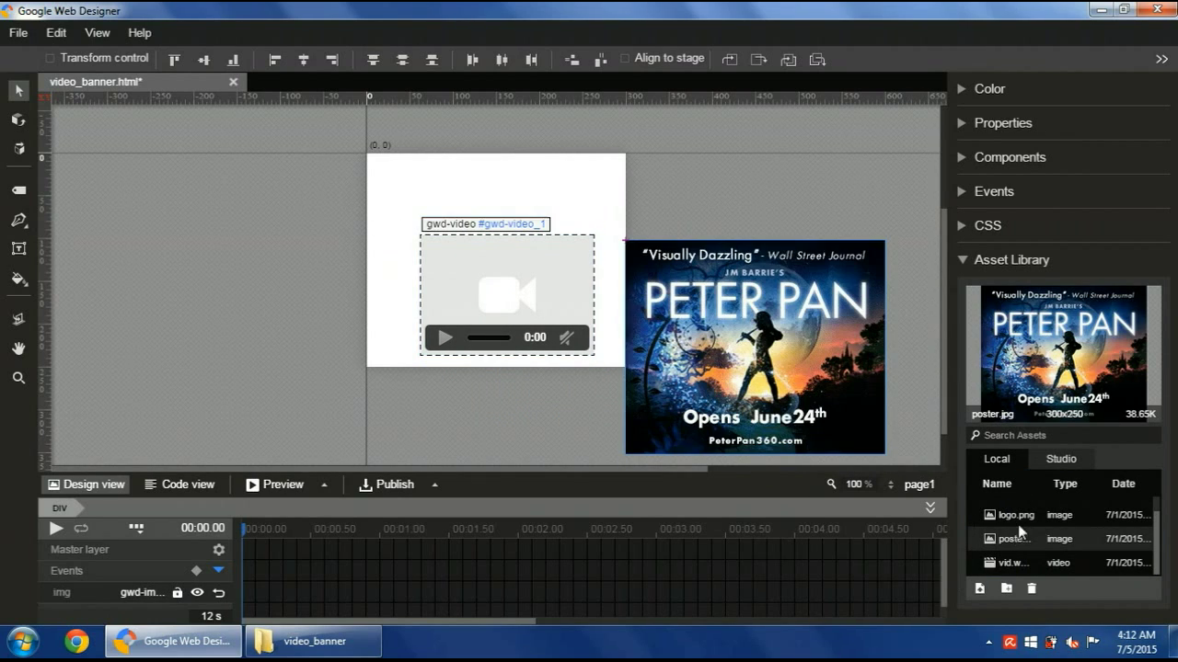
pyautogui.scroll(1, 1012, 546)
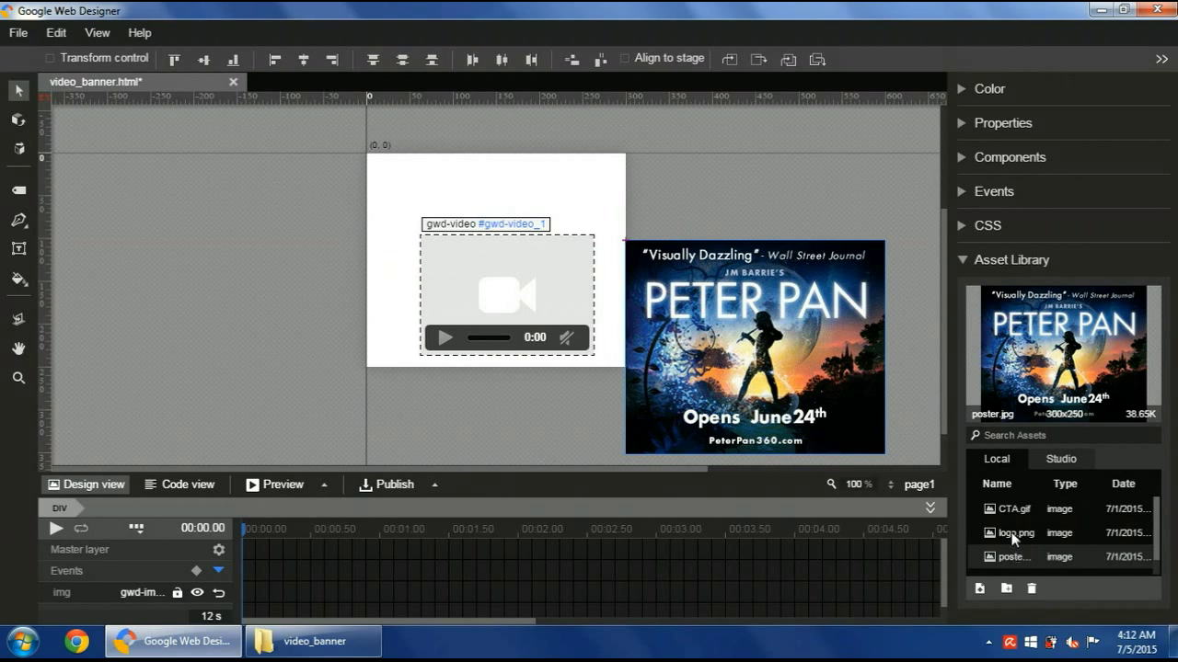
pyautogui.moveTo(1012, 532); pyautogui.dragTo(537, 207)
pyautogui.moveTo(1015, 517); pyautogui.dragTo(631, 186)
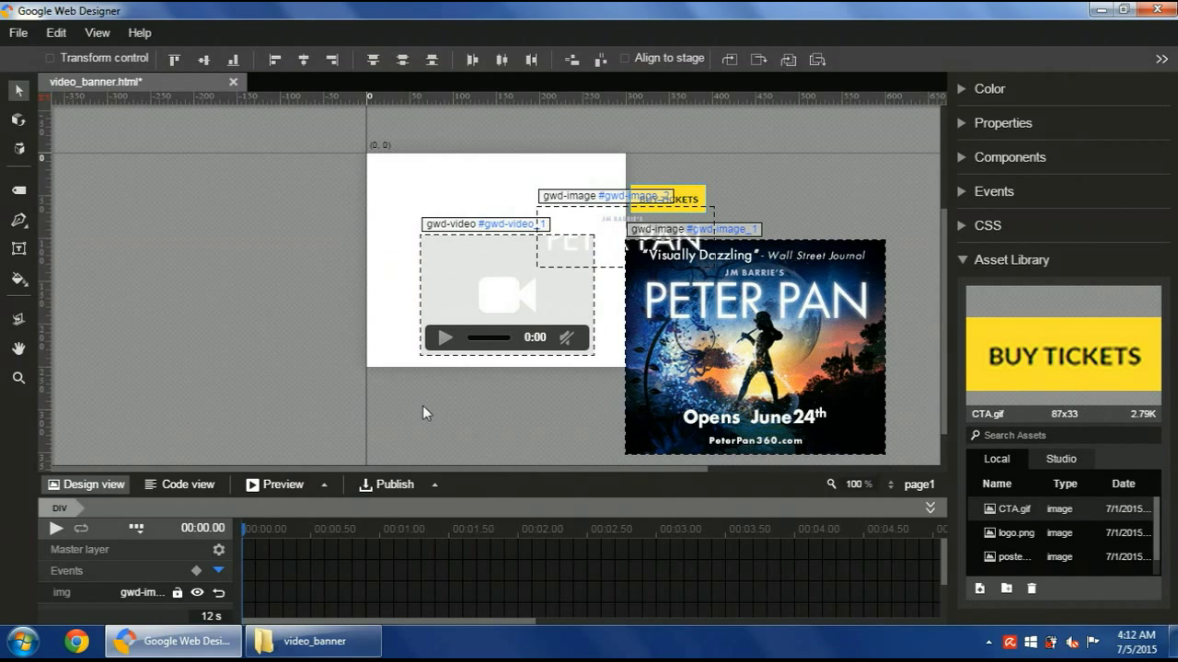
pyautogui.click(963, 260)
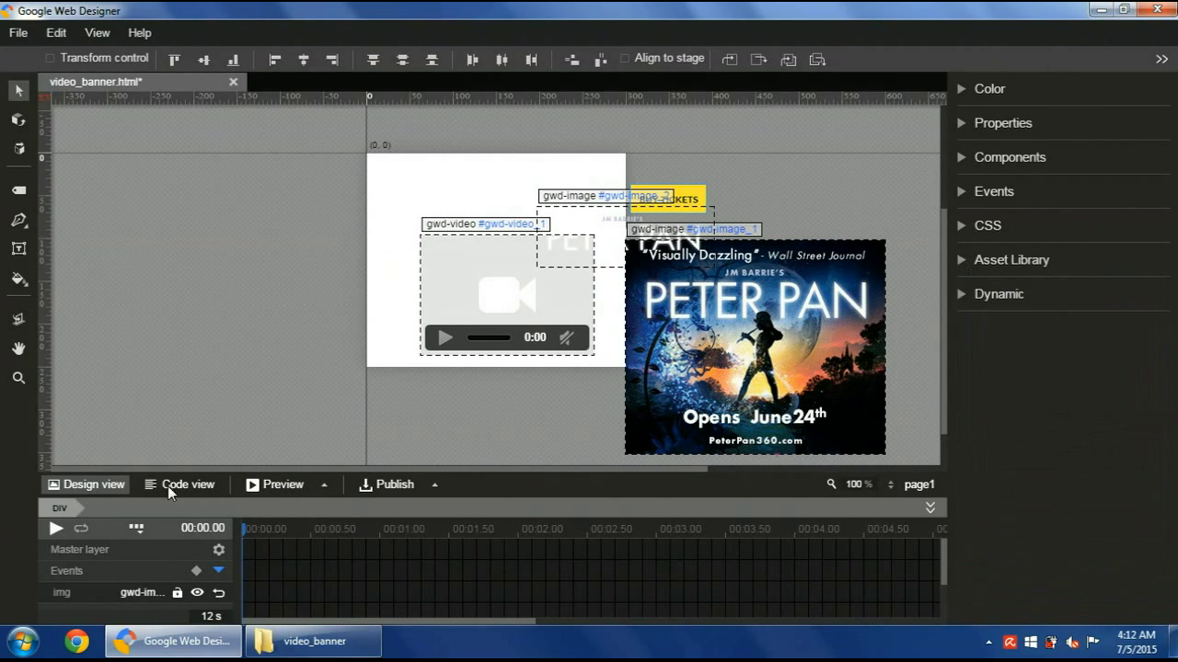
# Move the video layer above the image layers and hide the BUY TICKETS, title and poster layers
pyautogui.moveTo(314, 473); pyautogui.dragTo(332, 346)
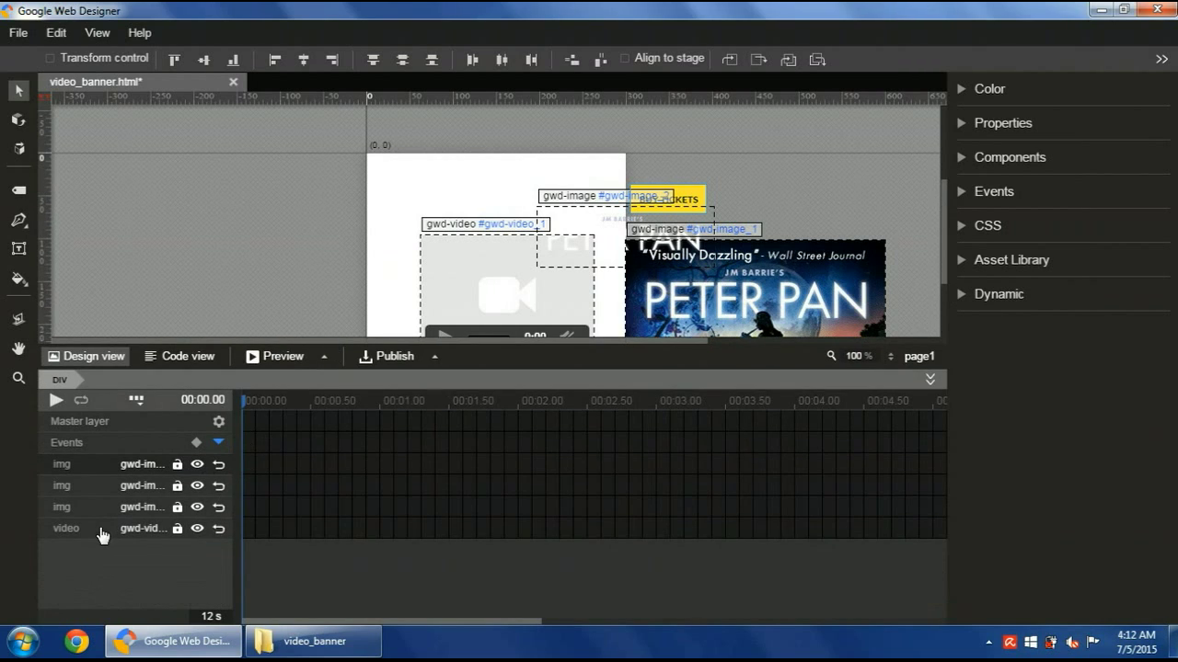
pyautogui.moveTo(83, 530); pyautogui.dragTo(72, 468)
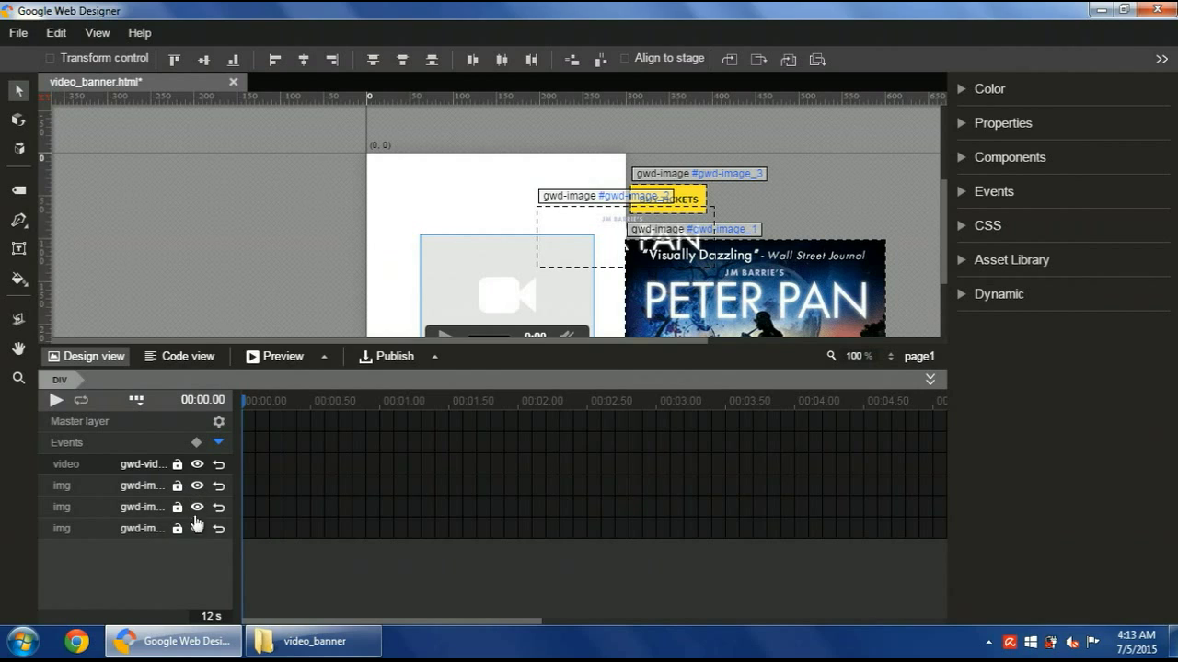
pyautogui.click(197, 485)
pyautogui.click(197, 507)
pyautogui.click(196, 529)
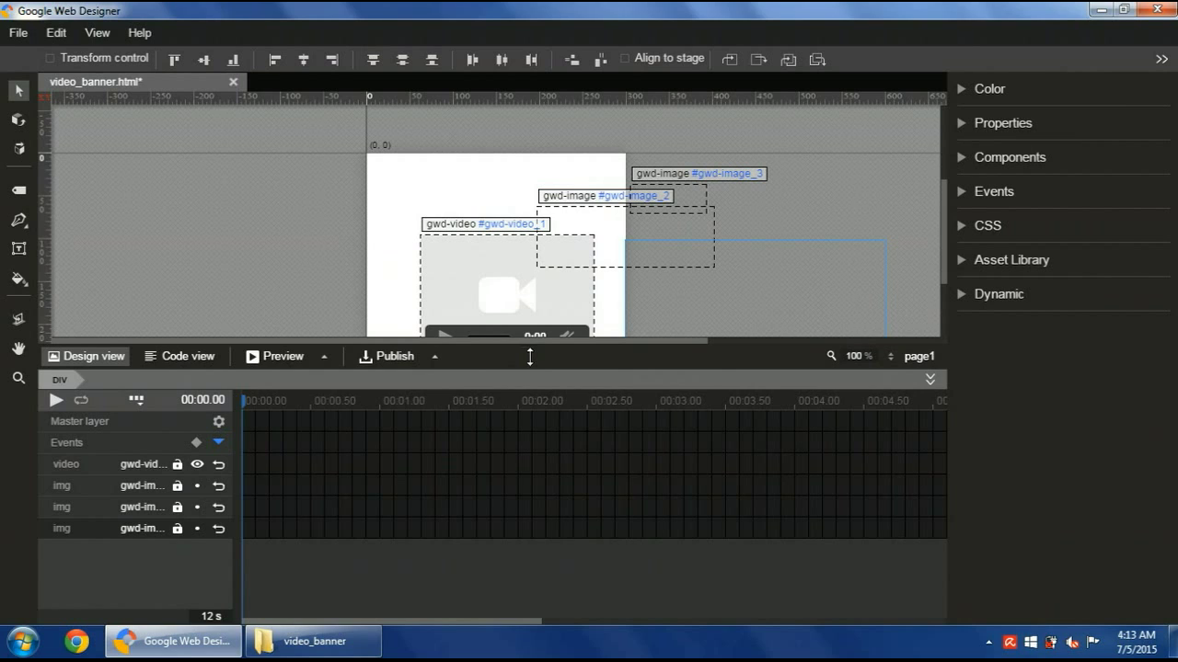
pyautogui.moveTo(530, 357); pyautogui.dragTo(507, 420)
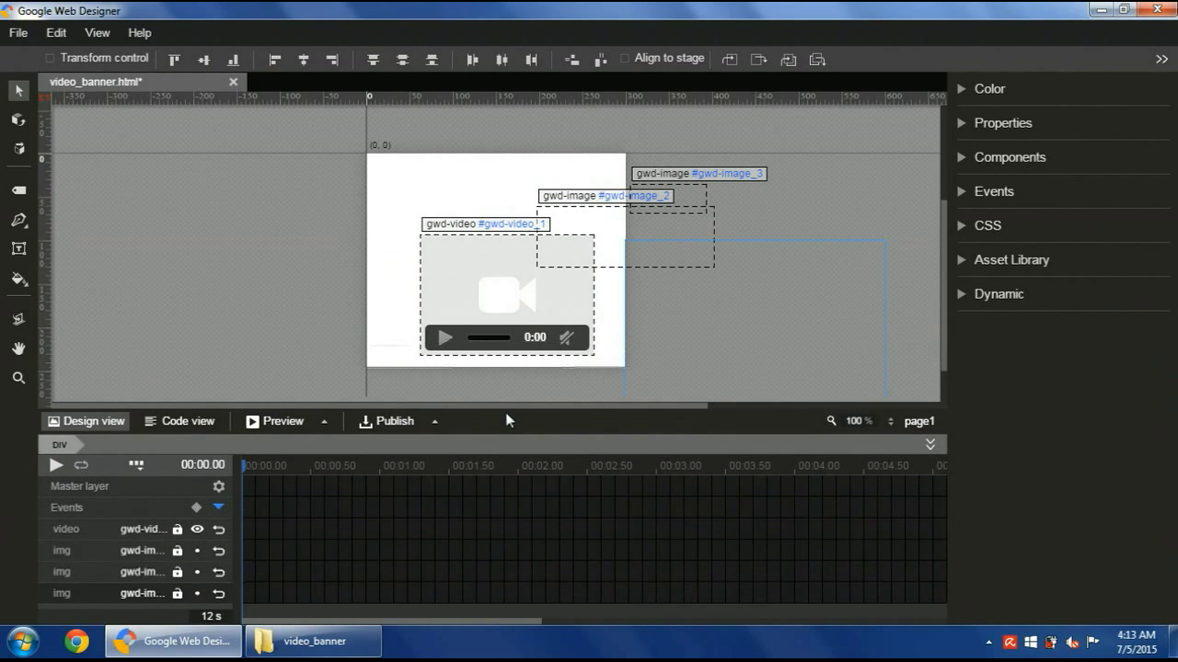
pyautogui.click(515, 304)
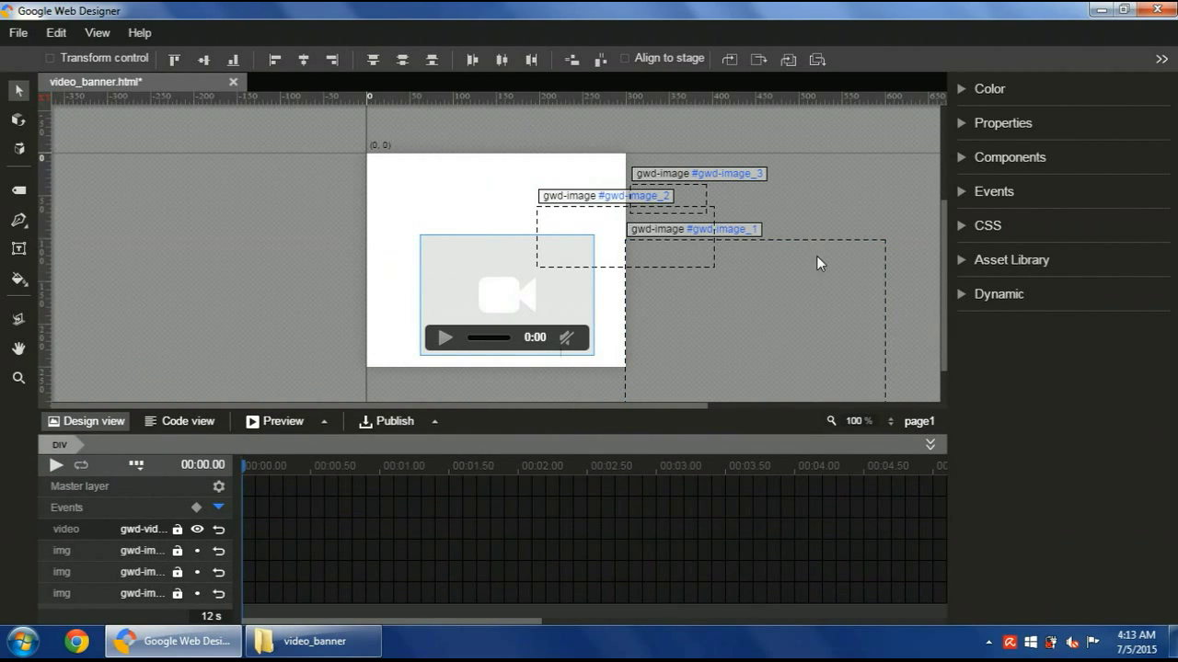
# Resize the video element to 300 x 168 px
pyautogui.click(1028, 127)
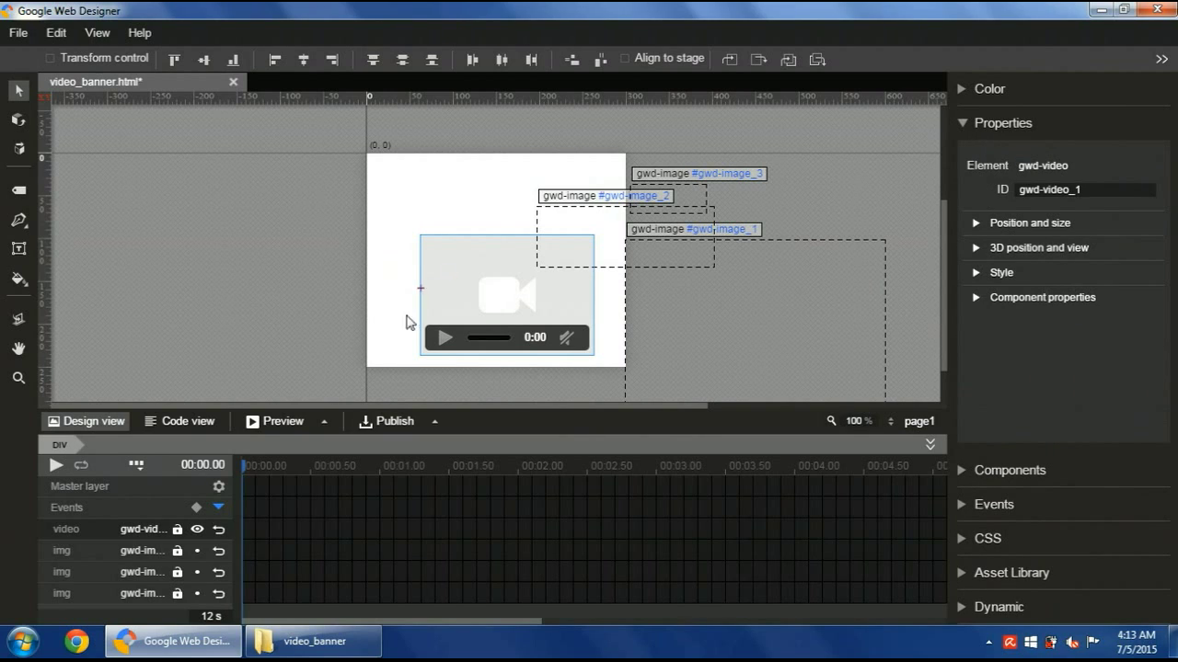
pyautogui.click(992, 223)
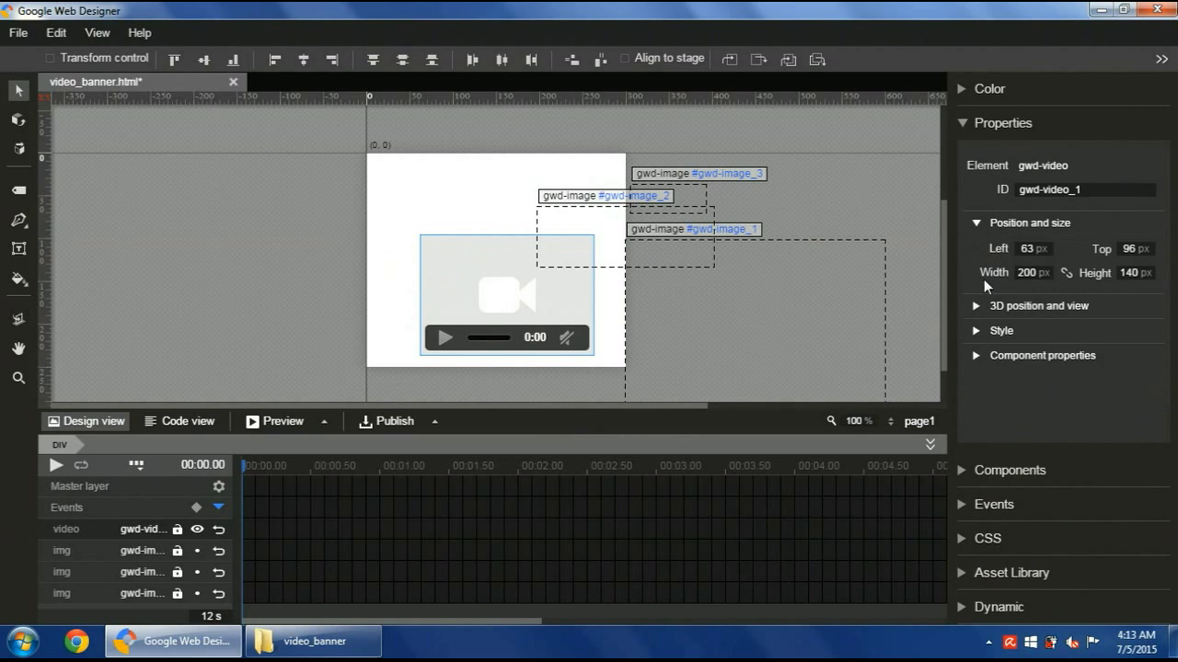
pyautogui.click(1032, 276)
pyautogui.write('300')
pyautogui.press('Tab')
pyautogui.write('1')
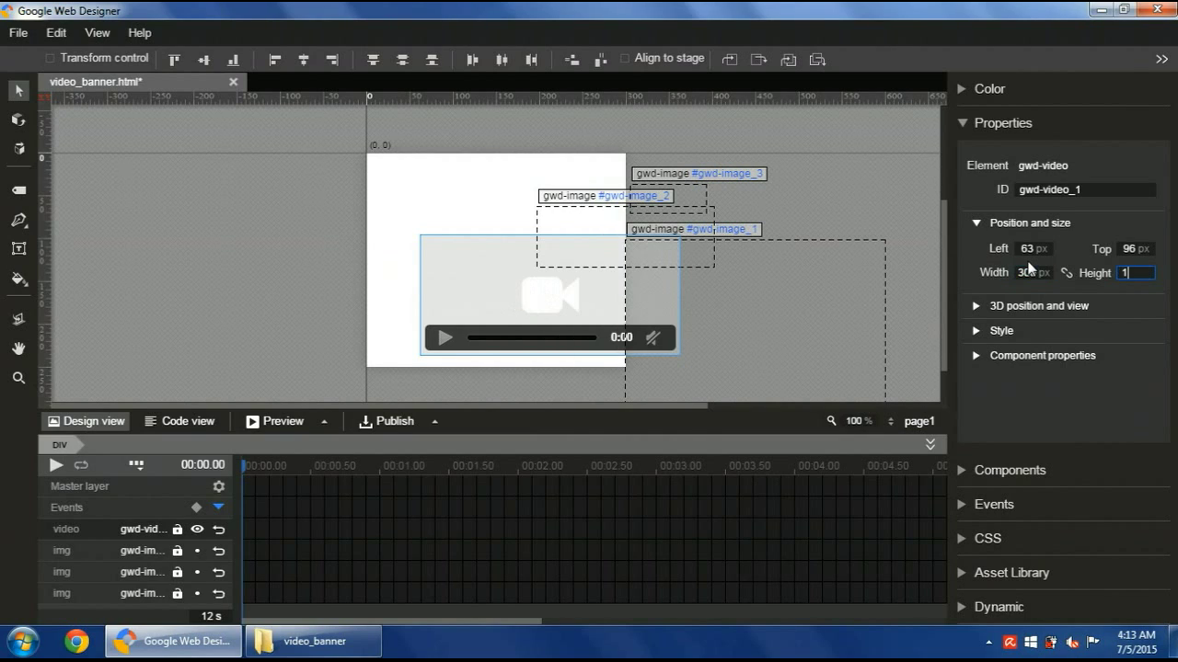
pyautogui.press('Return')
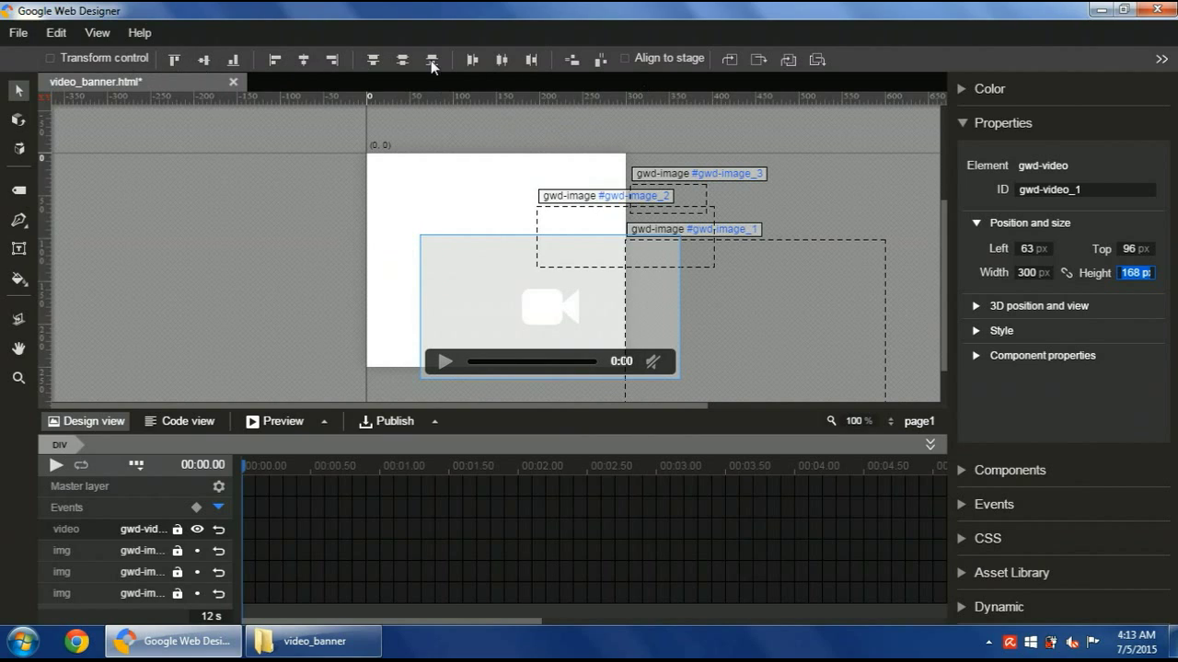
# Align the video to the stage's bottom-left corner at Left 0, Top 82
pyautogui.click(657, 63)
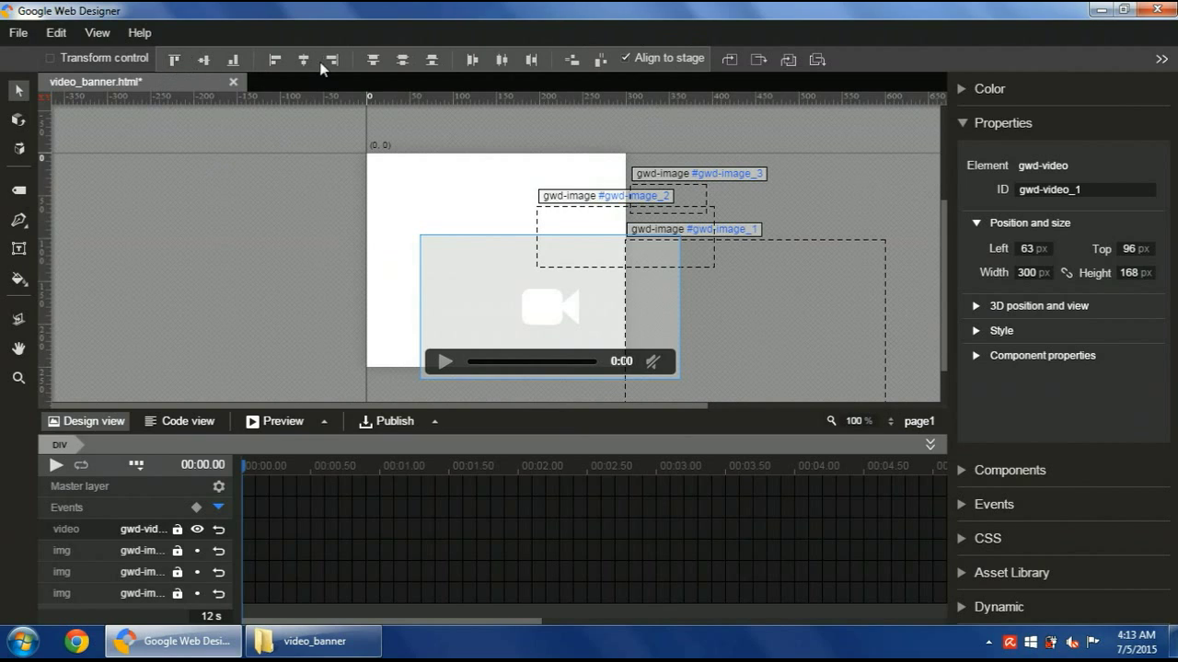
pyautogui.click(232, 59)
pyautogui.click(274, 60)
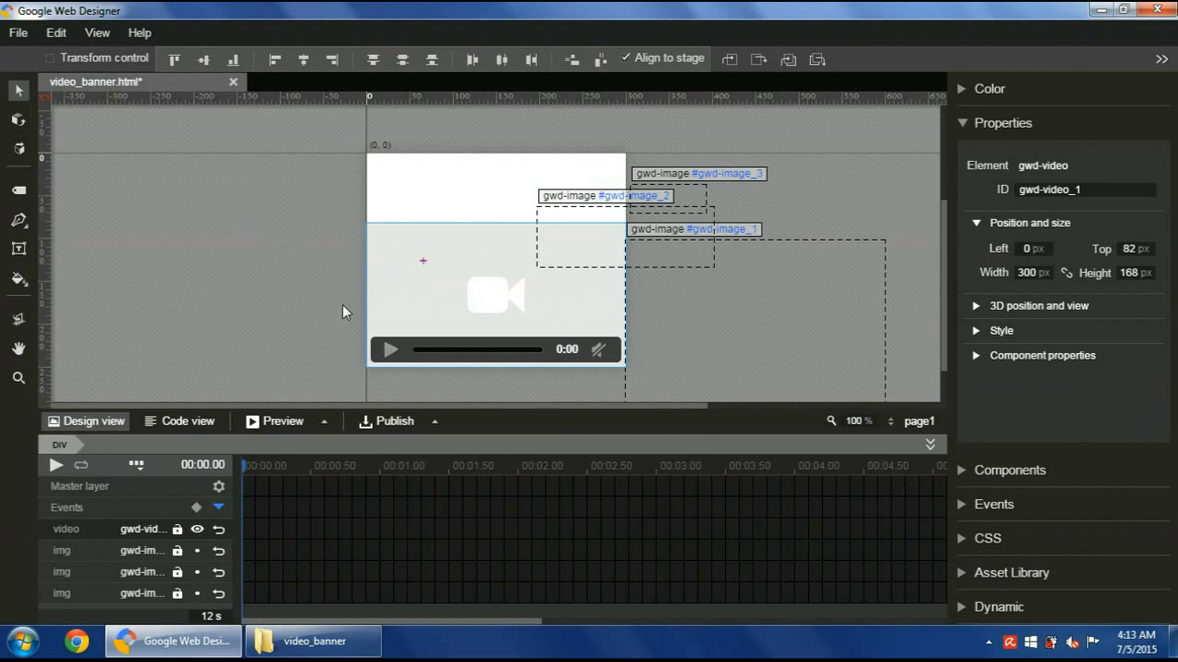
pyautogui.click(332, 166)
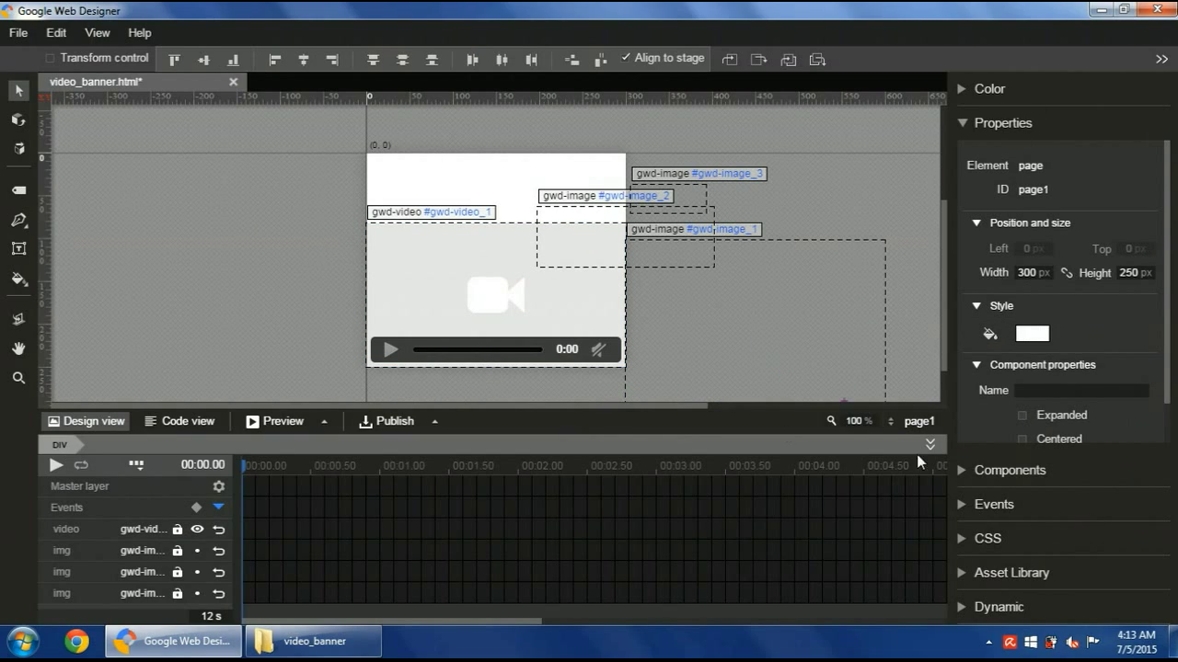
# Set the page background colour to dark navy #131946
pyautogui.click(1034, 336)
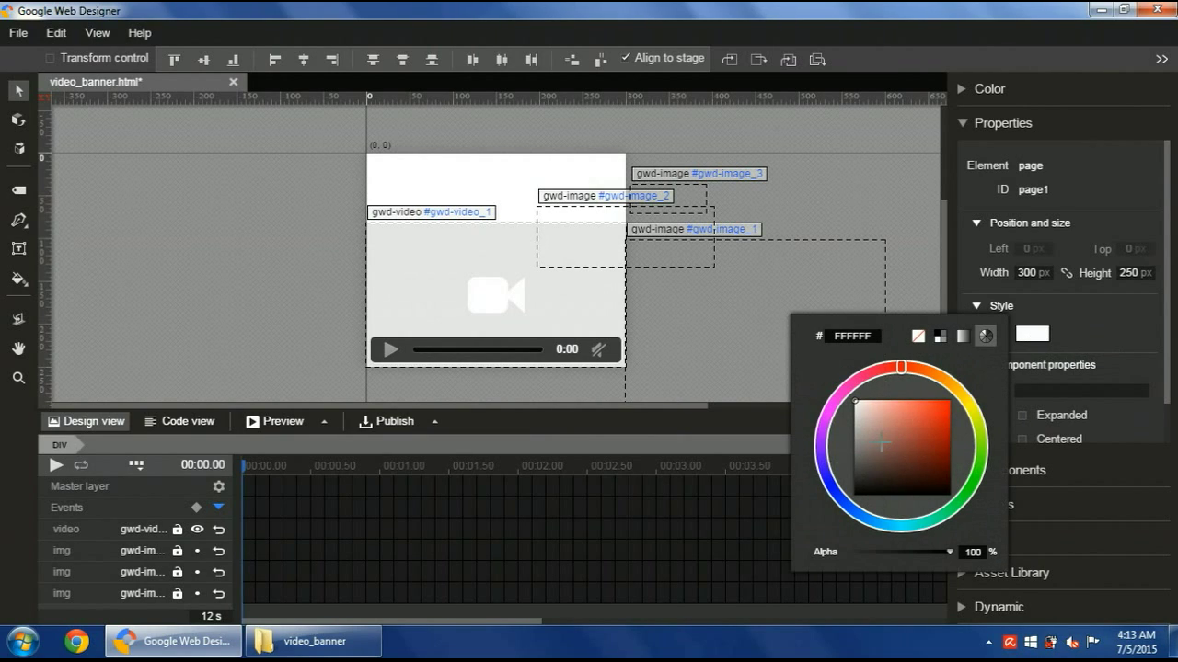
pyautogui.click(859, 461)
pyautogui.click(840, 498)
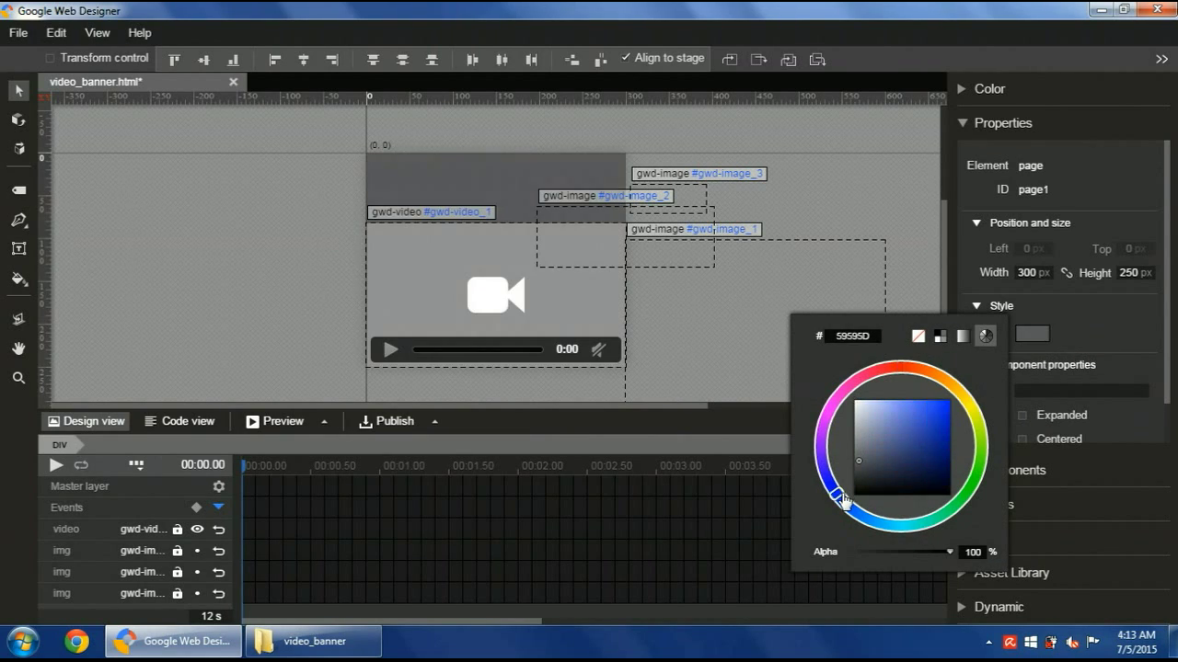
pyautogui.click(931, 445)
pyautogui.click(925, 471)
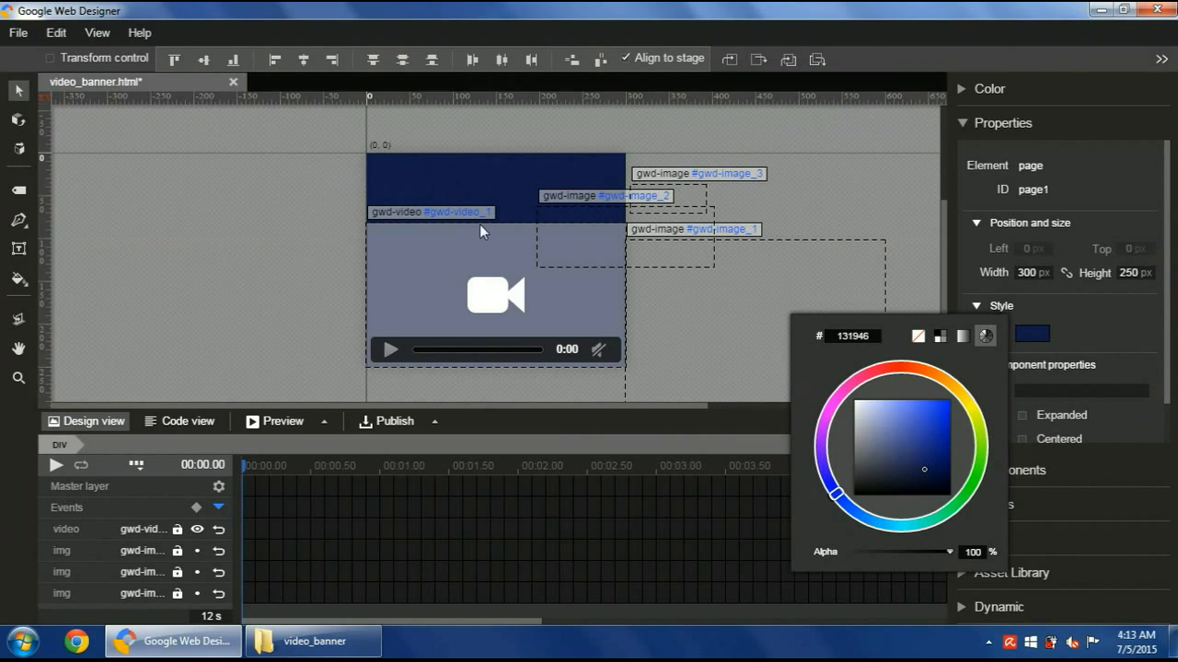
pyautogui.click(198, 557)
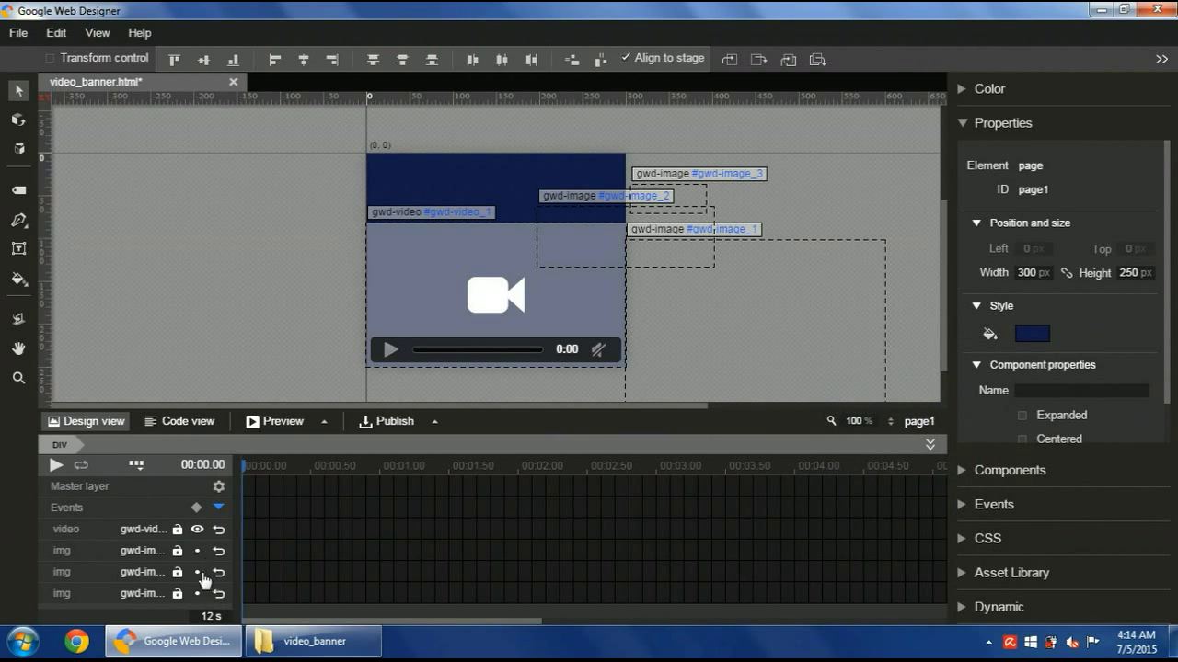
# Unhide the BUY TICKETS, PETER PAN title and poster image layers
pyautogui.click(198, 555)
pyautogui.click(198, 573)
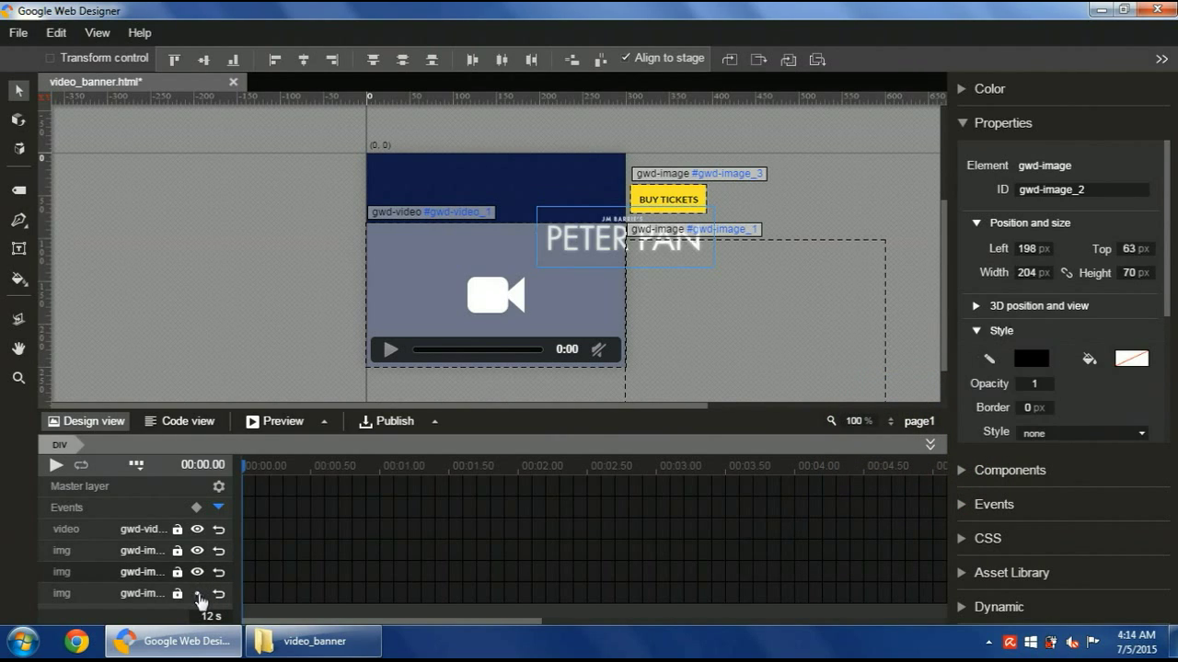
pyautogui.click(198, 594)
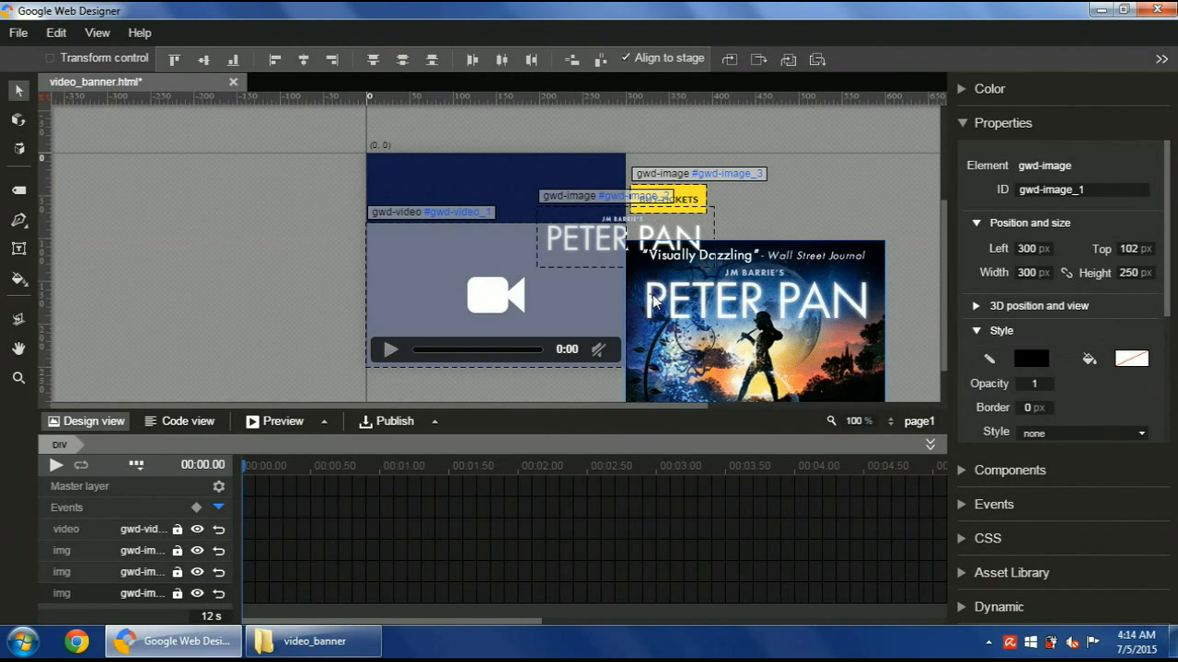
# Move the BUY TICKETS image up and align it to the stage's top edge
pyautogui.click(696, 202)
pyautogui.moveTo(696, 202); pyautogui.dragTo(611, 183)
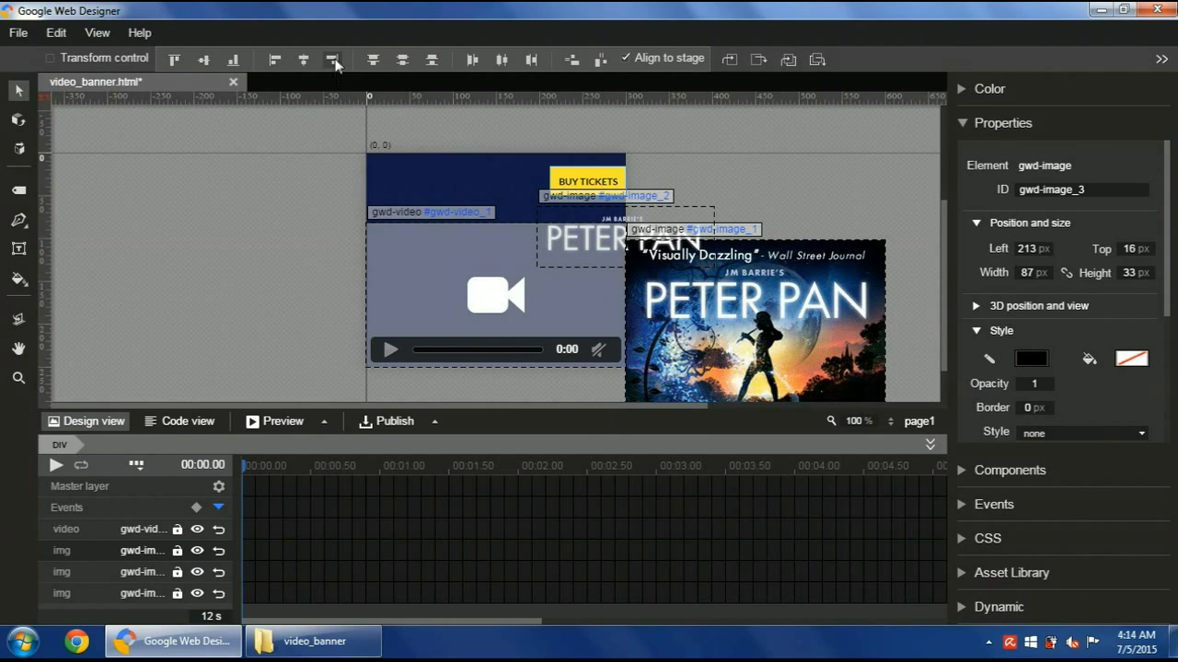
pyautogui.click(174, 60)
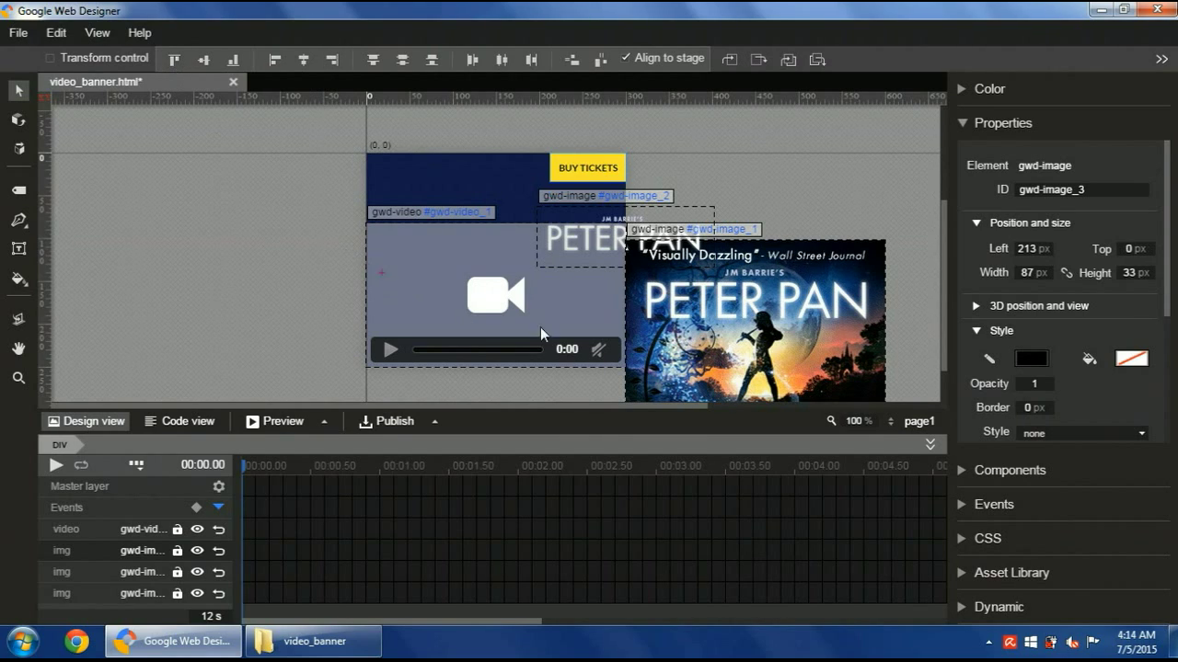
# Align the PETER PAN title image to the stage's top-left corner
pyautogui.click(588, 298)
pyautogui.click(674, 219)
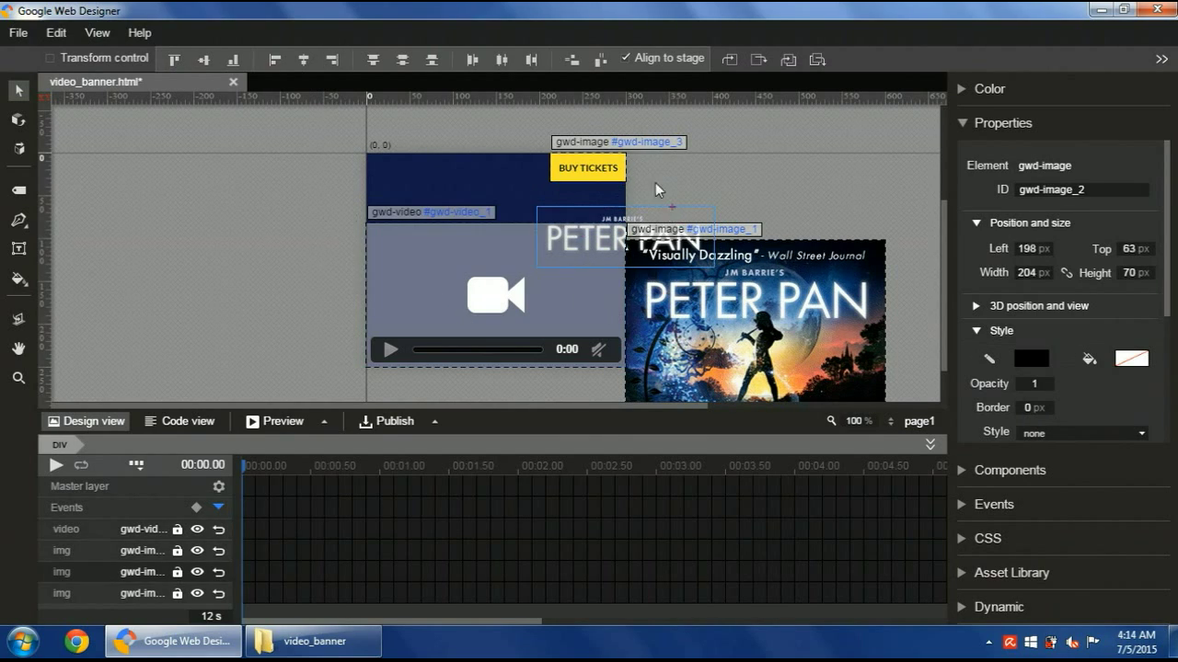
pyautogui.click(267, 61)
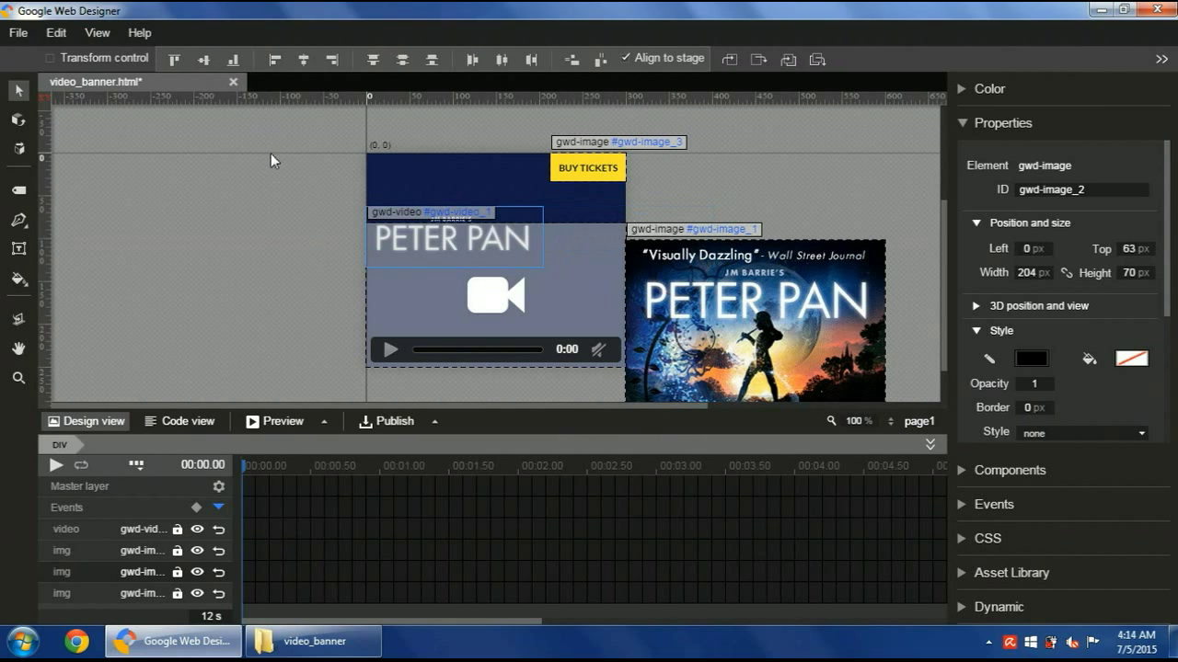
pyautogui.click(172, 61)
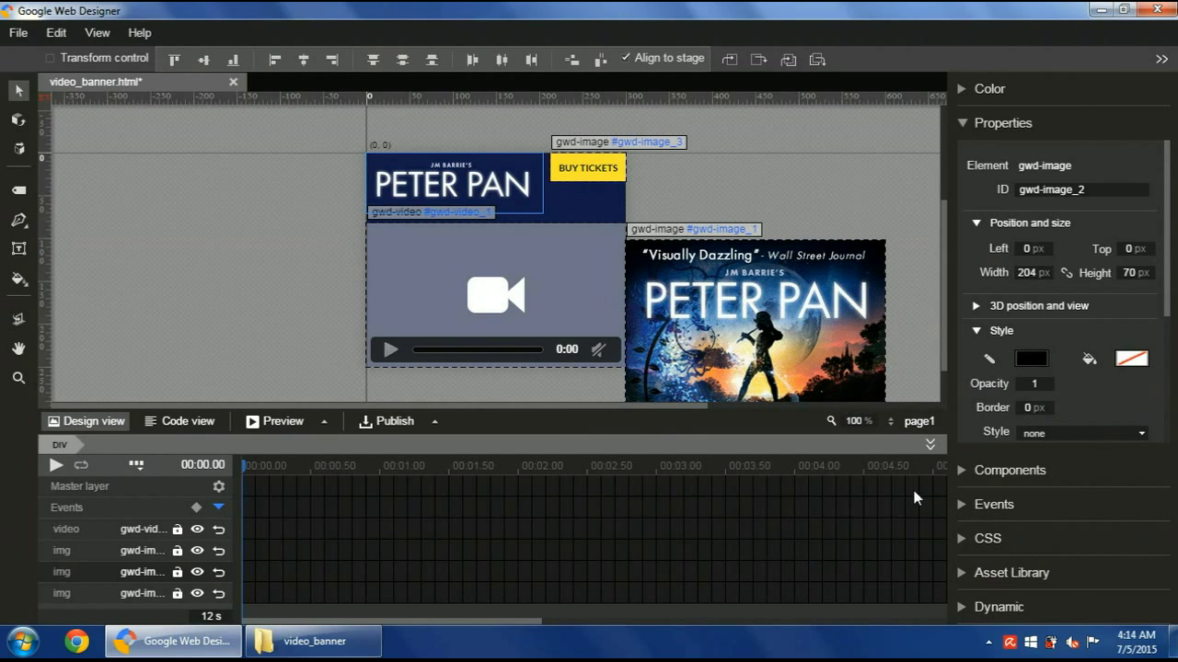
pyautogui.click(736, 326)
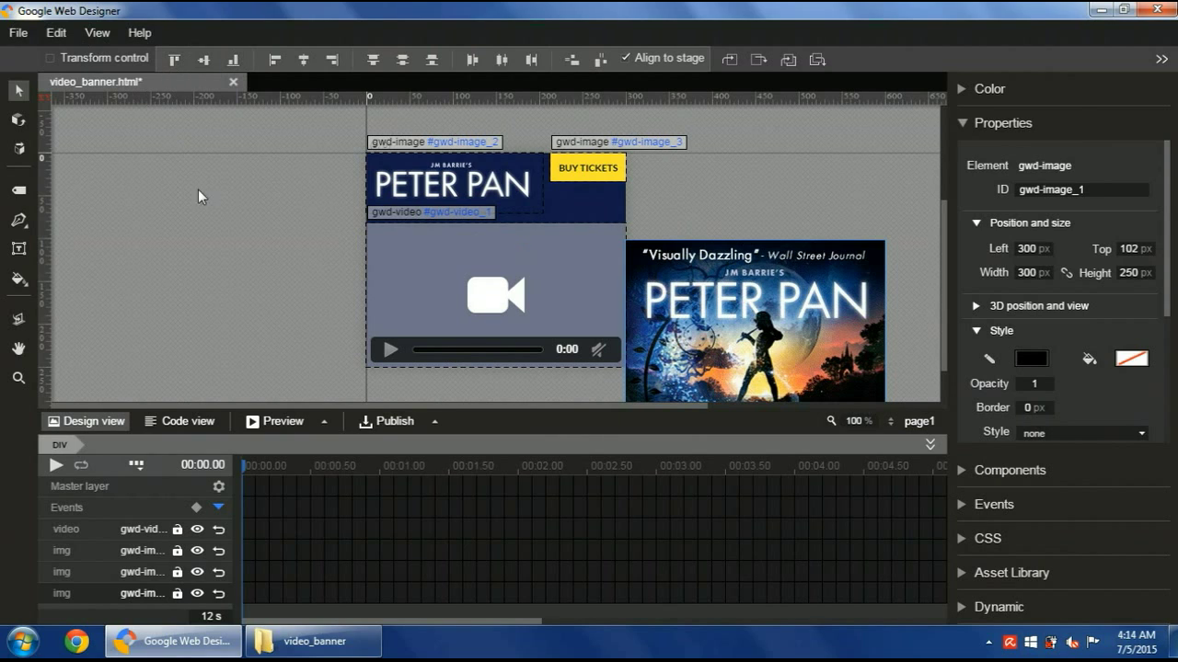
# Align the poster image to the stage's top-left at Left 0, Top 0
pyautogui.click(174, 58)
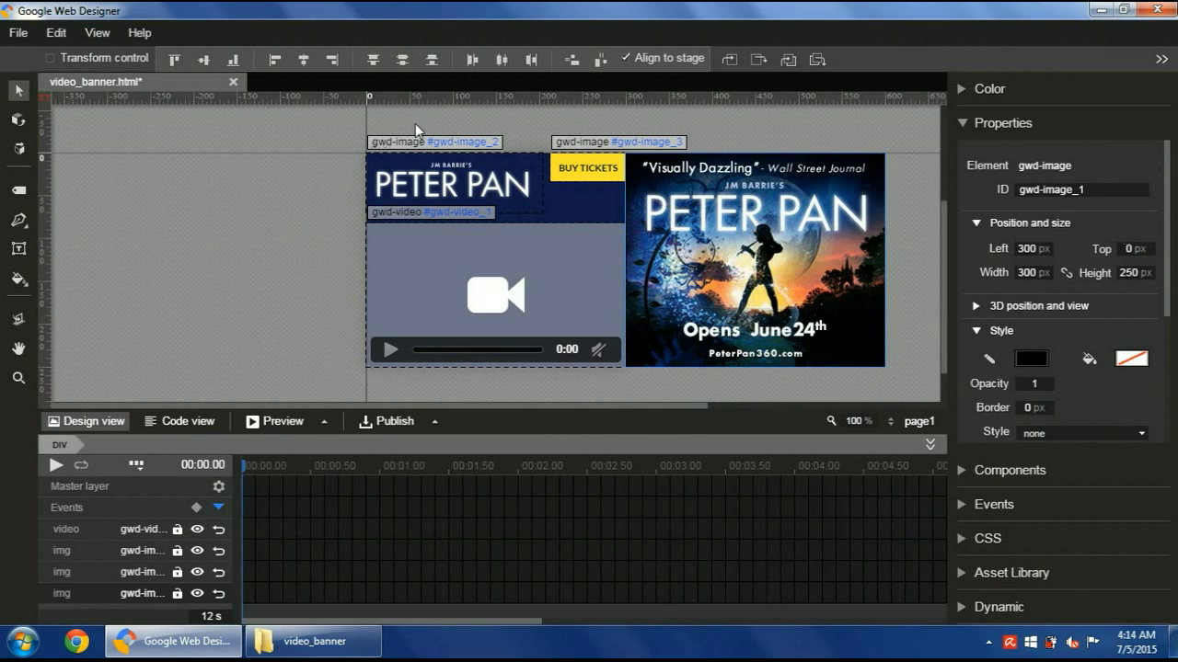
pyautogui.click(277, 61)
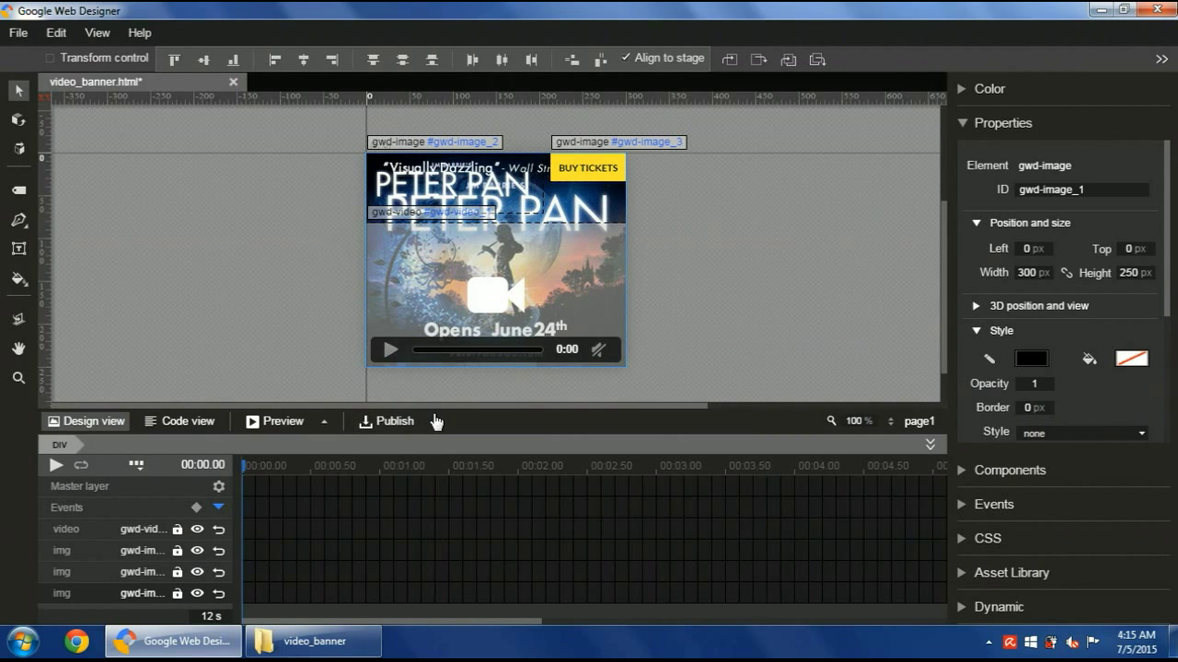
pyautogui.moveTo(437, 422); pyautogui.dragTo(429, 372)
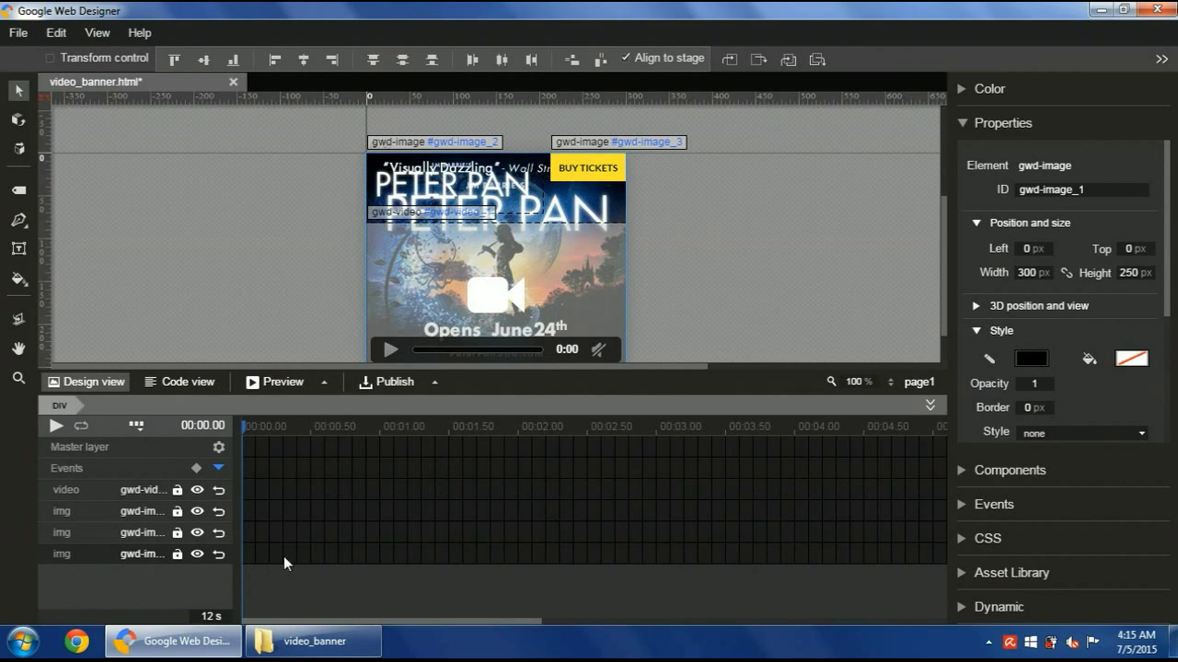
# Add keyframes on the poster image layer at 0.5 s and 1.2 s
pyautogui.rightClick(255, 560)
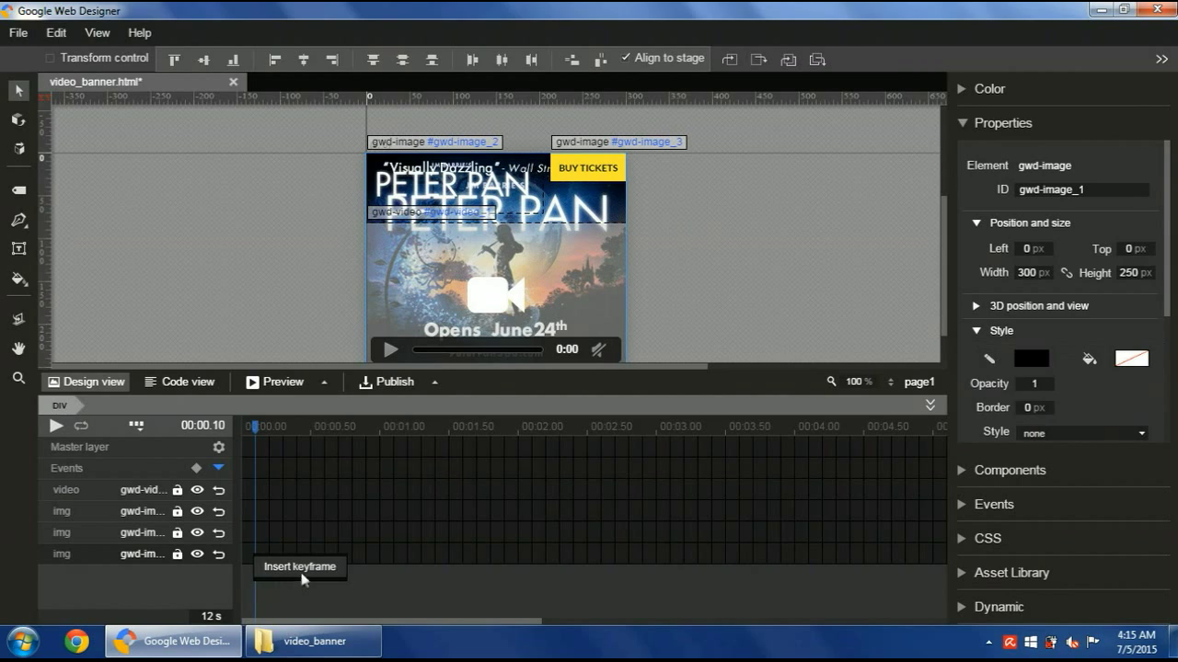
pyautogui.click(294, 567)
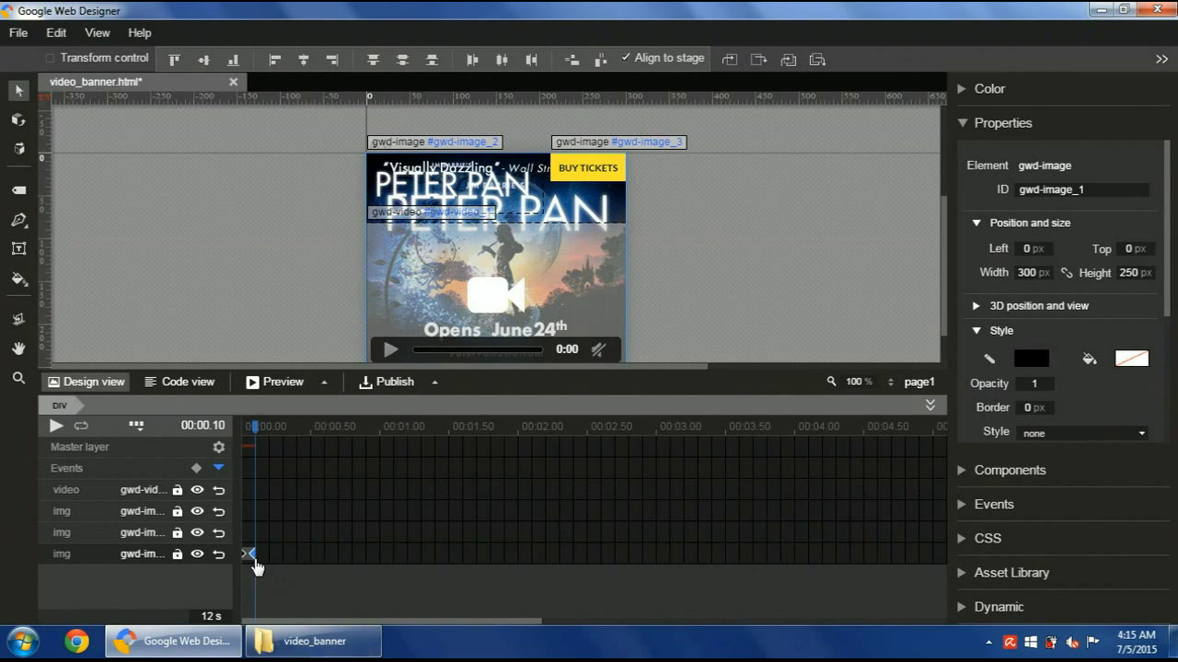
pyautogui.moveTo(256, 556); pyautogui.dragTo(364, 562)
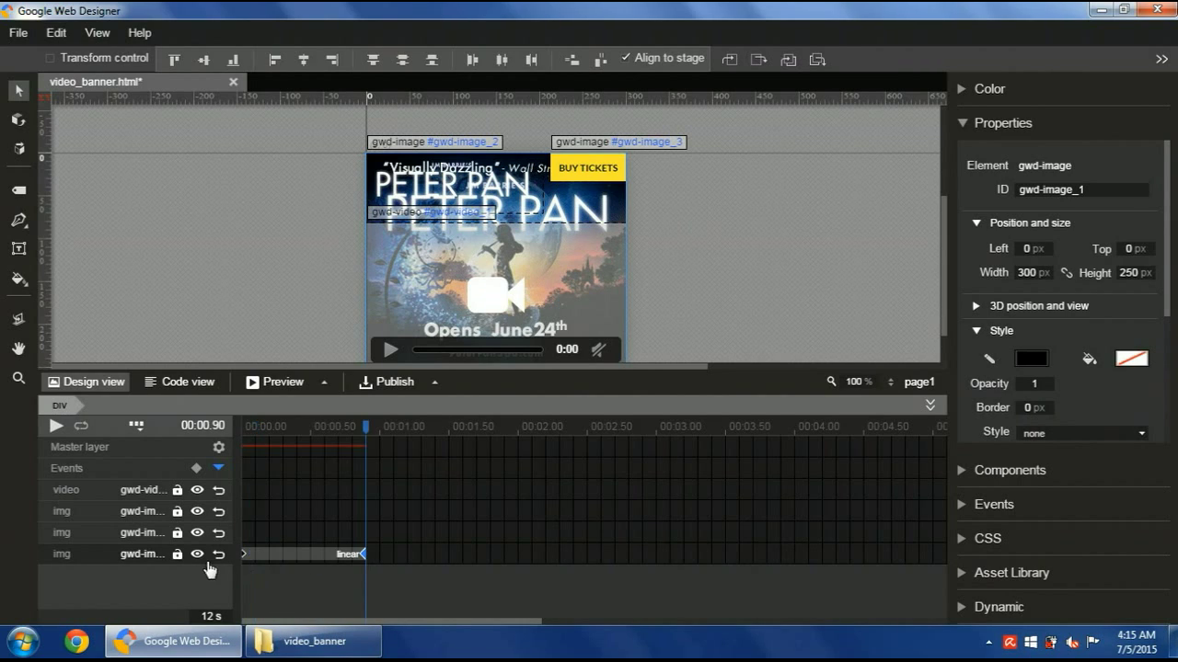
pyautogui.click(249, 556)
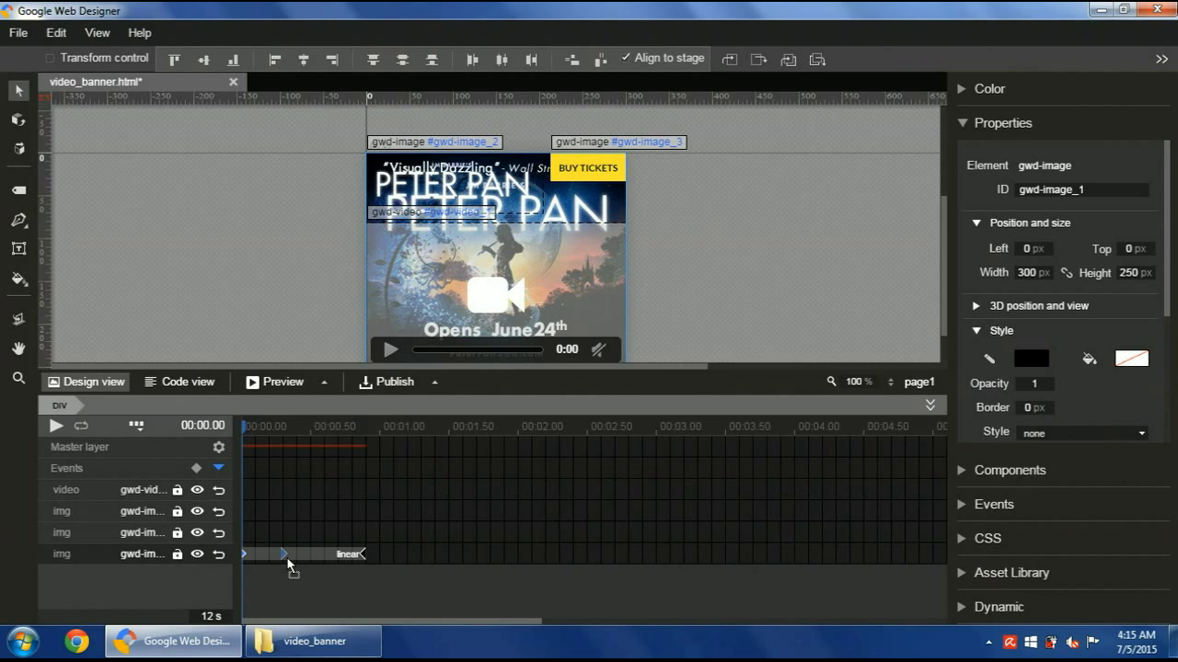
pyautogui.moveTo(287, 556); pyautogui.dragTo(321, 558)
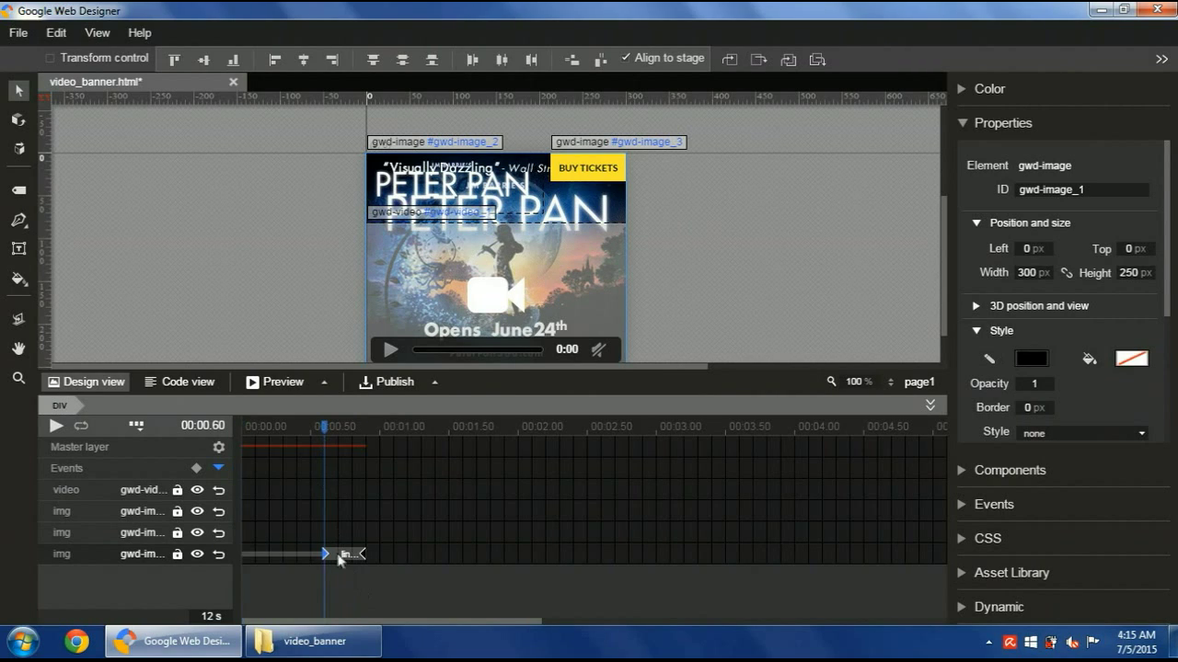
pyautogui.moveTo(324, 556)
pyautogui.mouseDown()
pyautogui.moveTo(310, 557)
pyautogui.moveTo(426, 563)
pyautogui.moveTo(405, 558)
pyautogui.mouseUp()
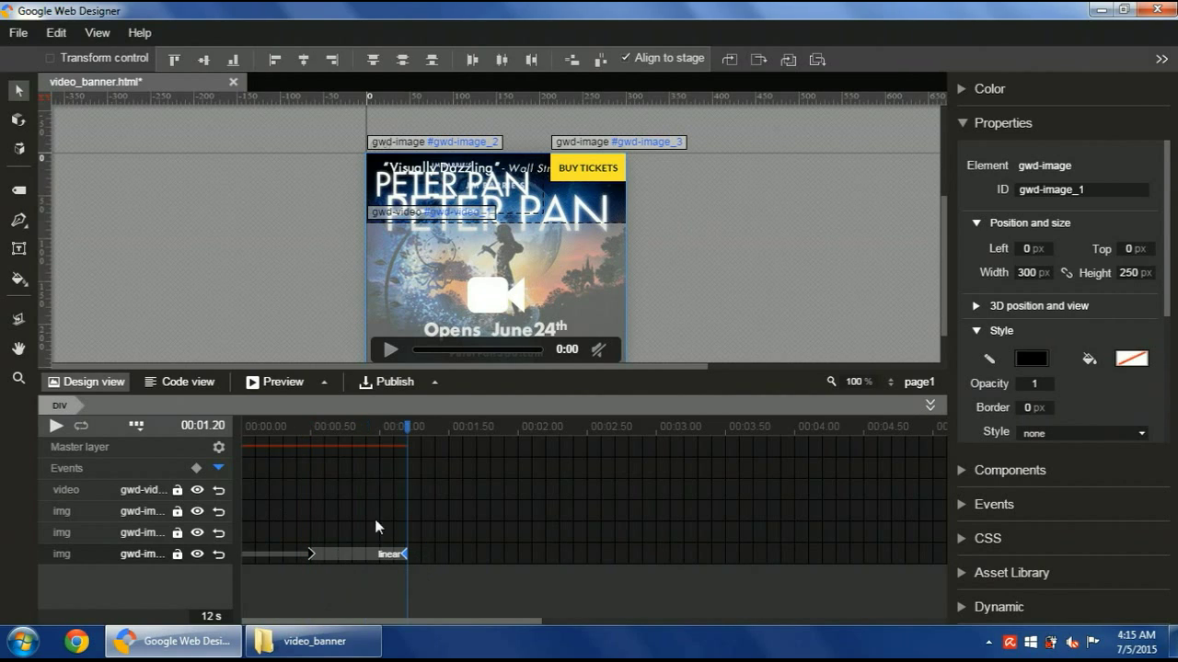
# Set the poster's opacity to 0 at 0.5 s and 1 at 1.2 s
pyautogui.click(311, 555)
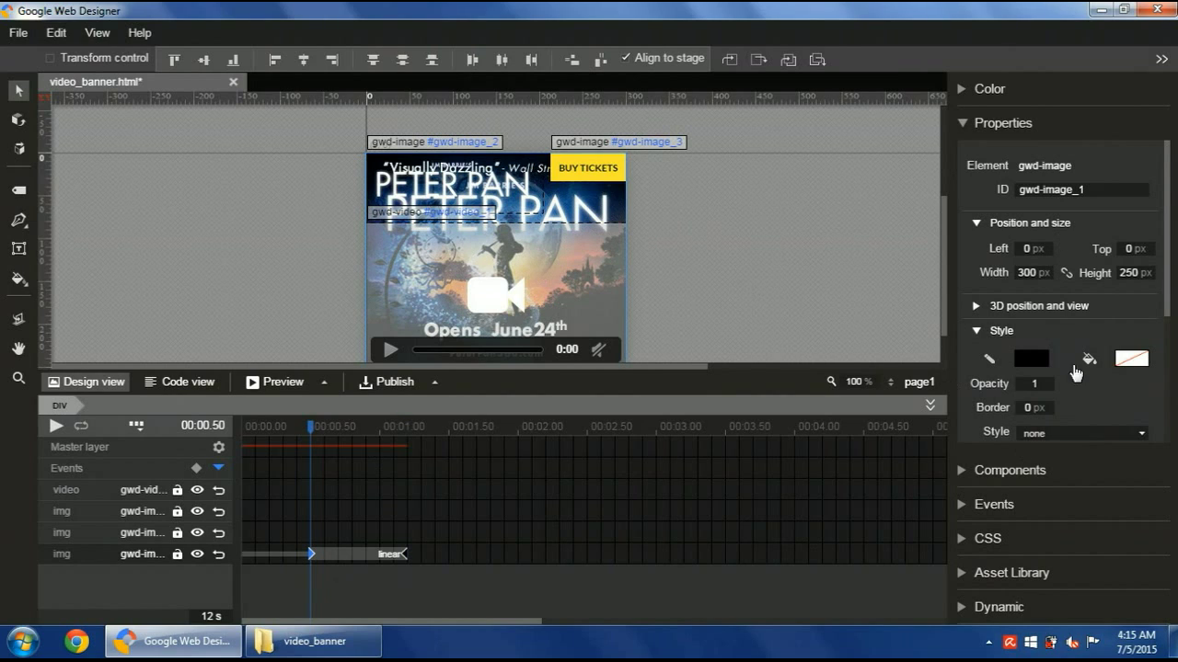
pyautogui.click(1036, 384)
pyautogui.press('BackSpace')
pyautogui.write('0')
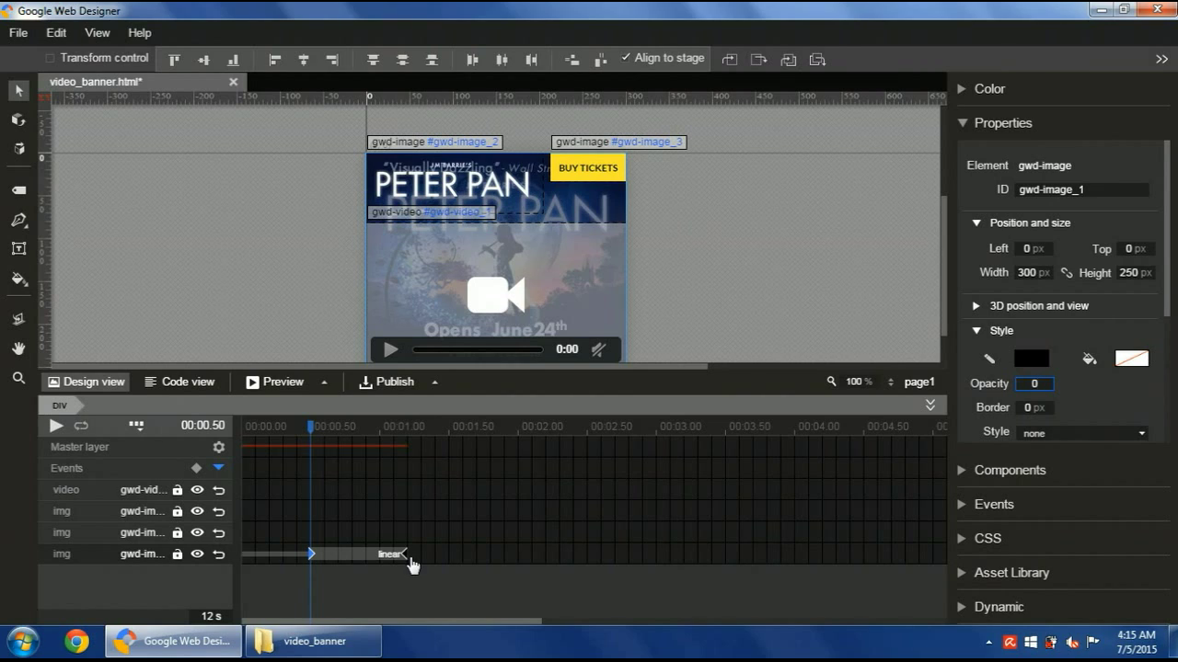
pyautogui.click(410, 561)
pyautogui.click(1025, 387)
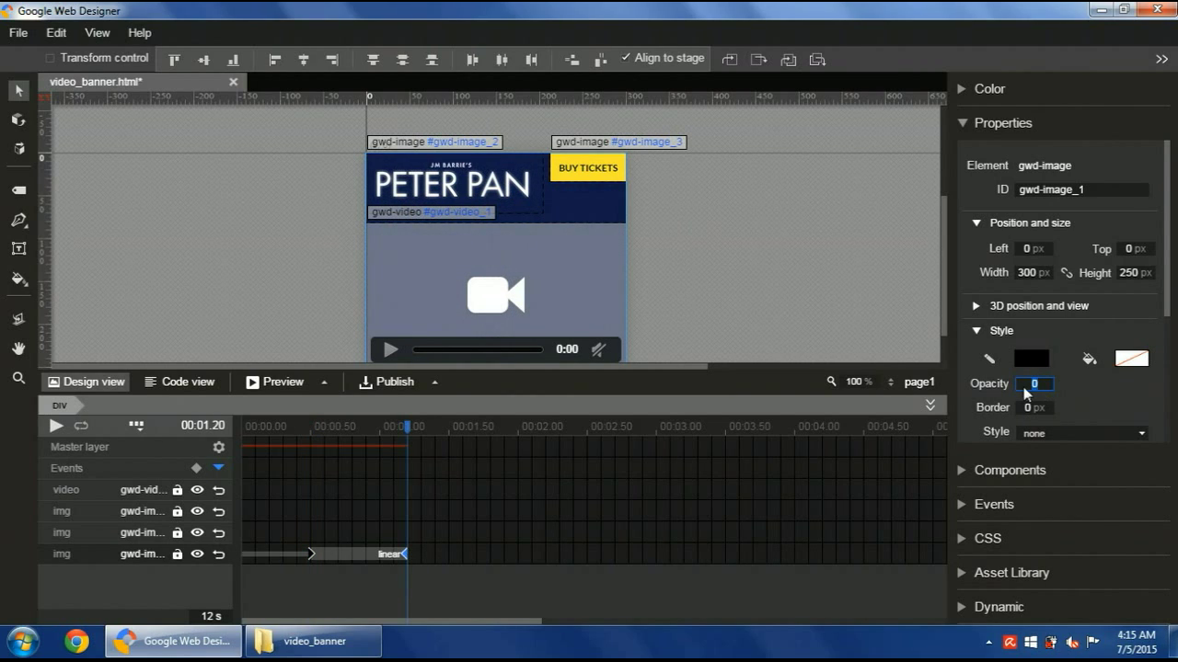
pyautogui.write('1')
pyautogui.press('Return')
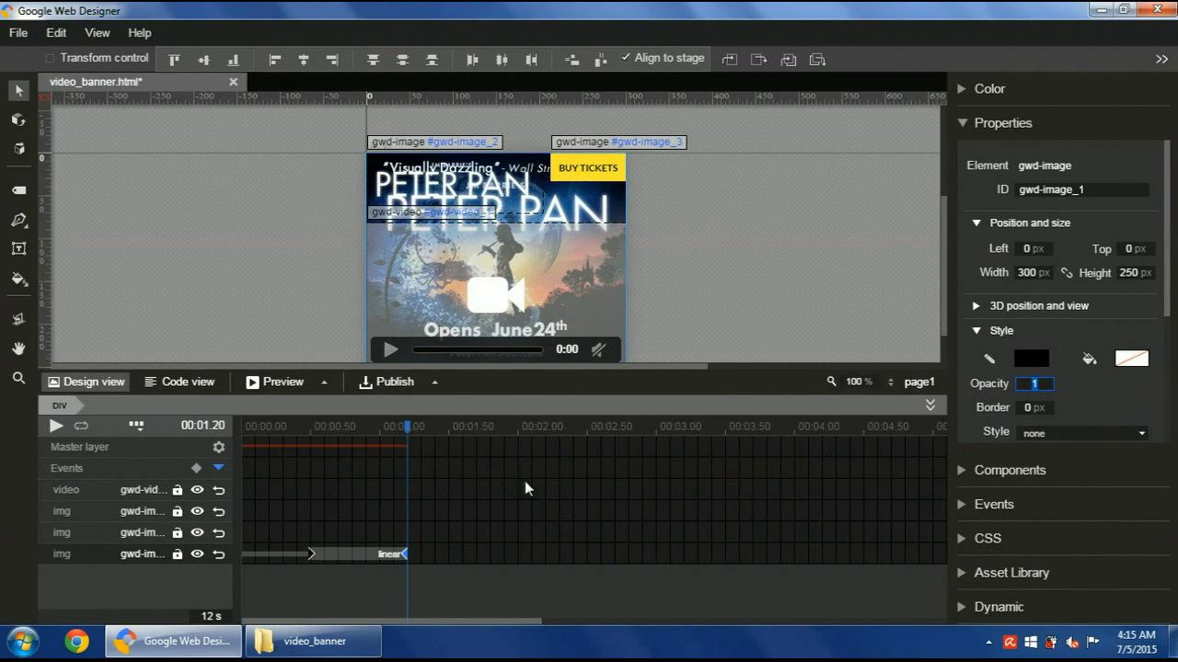
pyautogui.moveTo(414, 433); pyautogui.dragTo(294, 452)
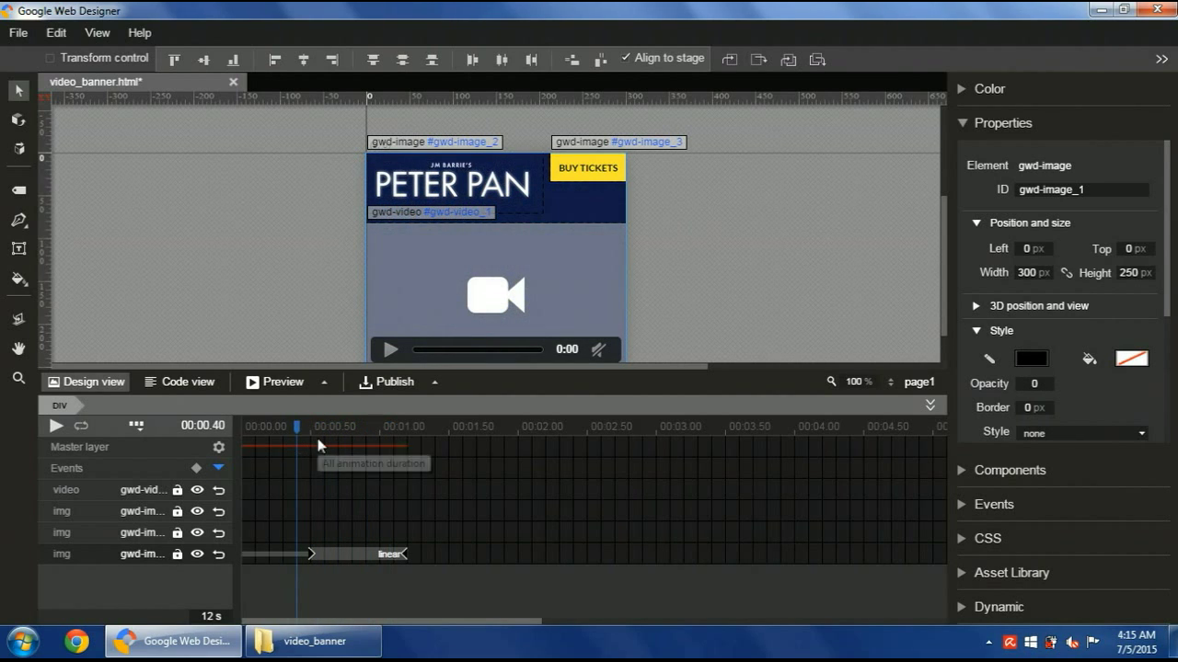
# View video_banner.html from the video_banner folder in Chrome, then return to the banner editor
pyautogui.click(313, 641)
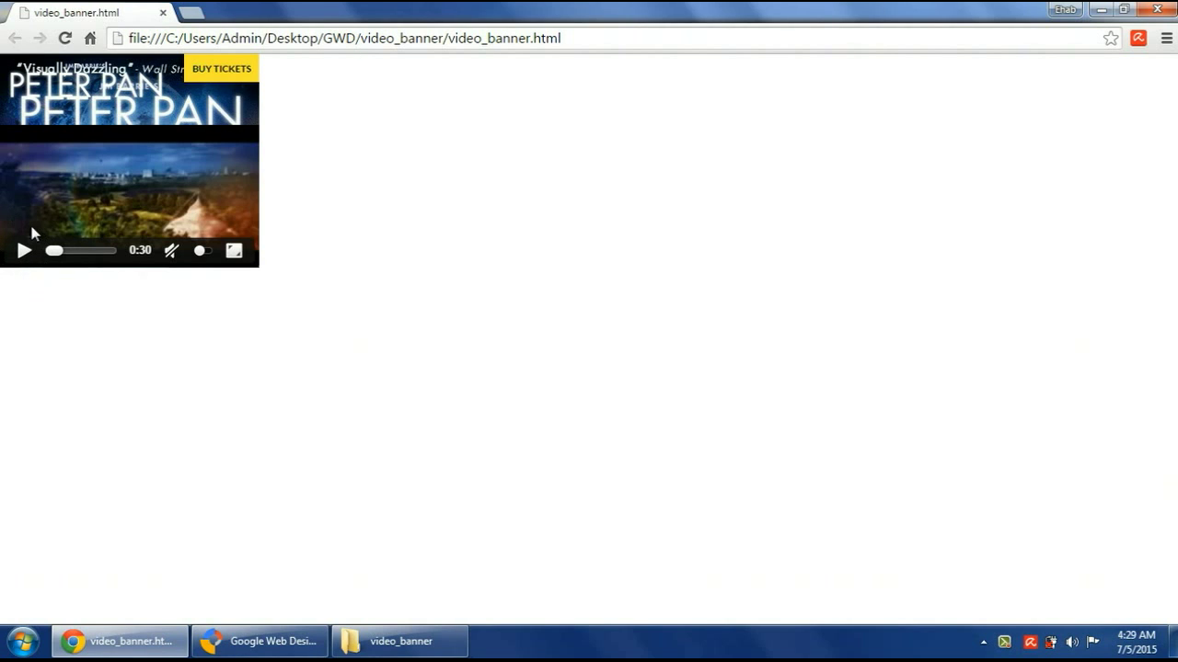
pyautogui.click(260, 641)
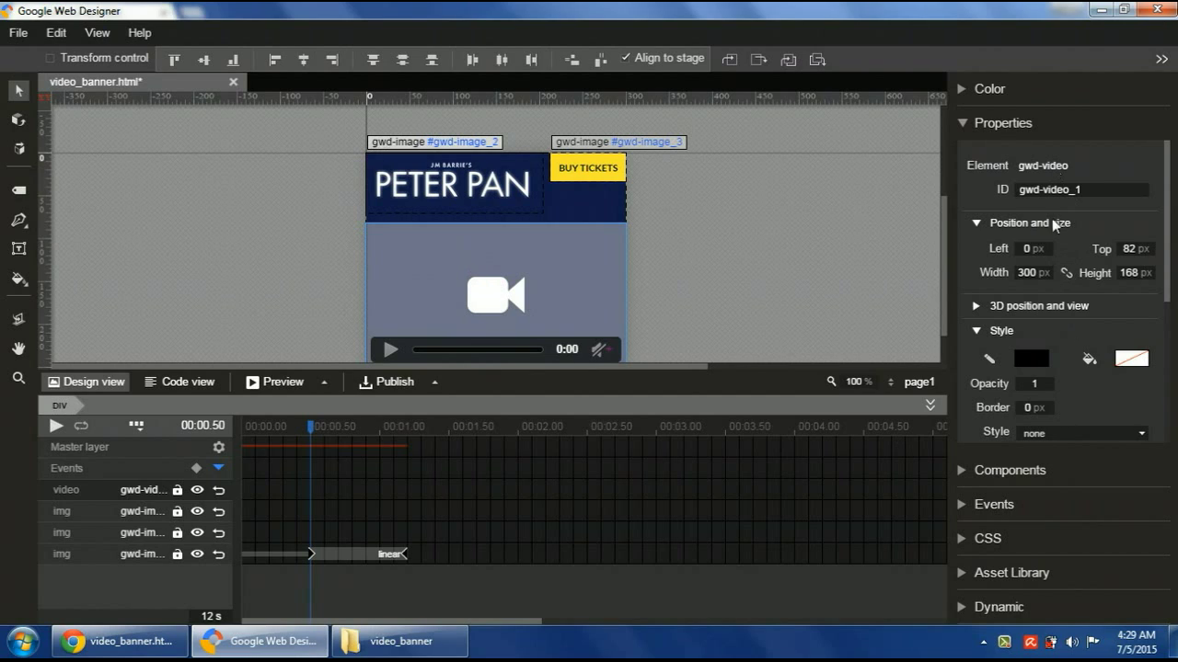
# Set the banner video to Autoplay with Muted unchecked, then preview it in the browser
pyautogui.moveTo(1161, 270); pyautogui.dragTo(1167, 383)
pyautogui.click(1087, 322)
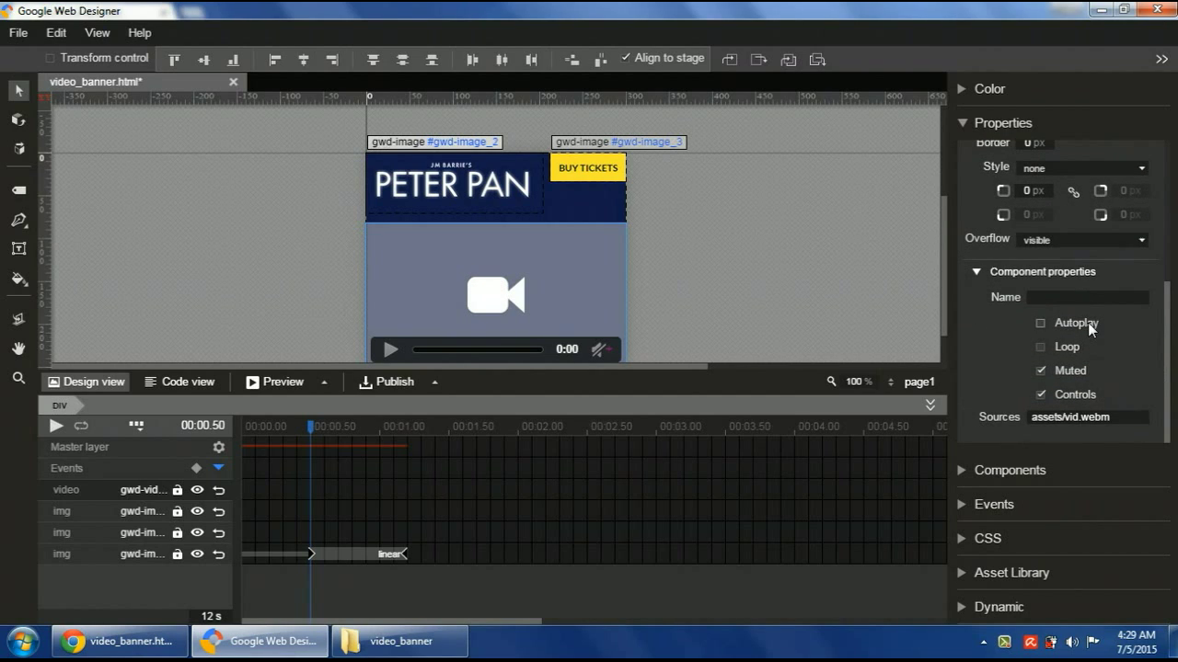
pyautogui.click(1078, 371)
pyautogui.hotkey('ctrl', 'Return')
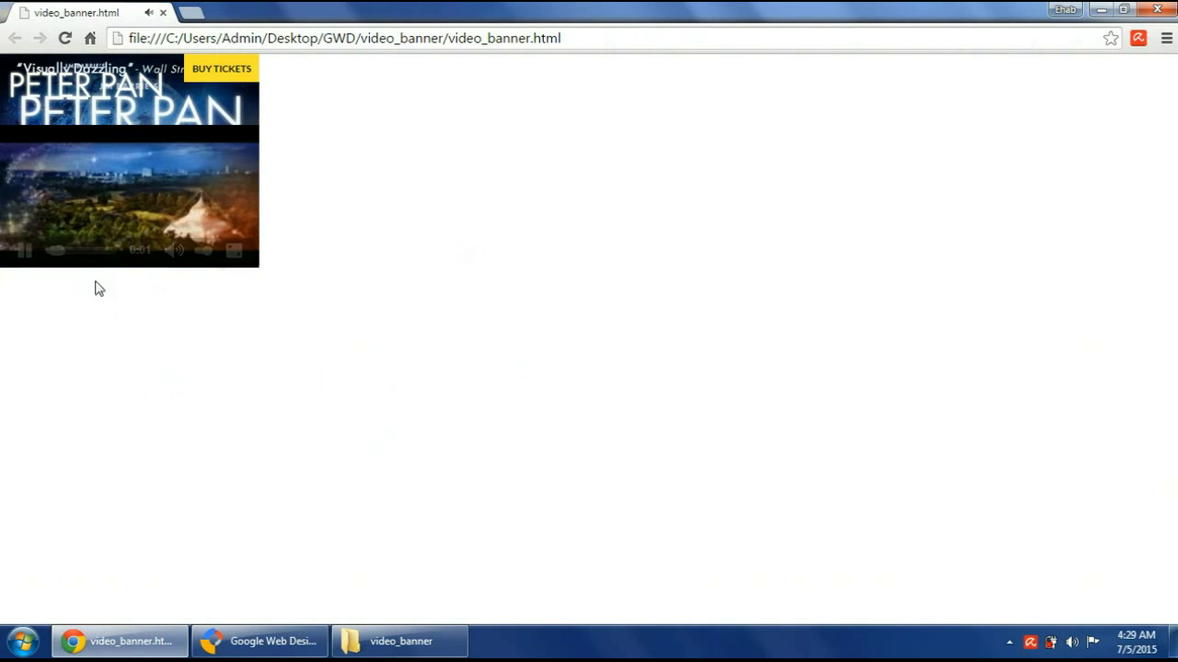
# Pause the autoplaying video, reload the preview, and pause it again at 0:02
pyautogui.click(25, 251)
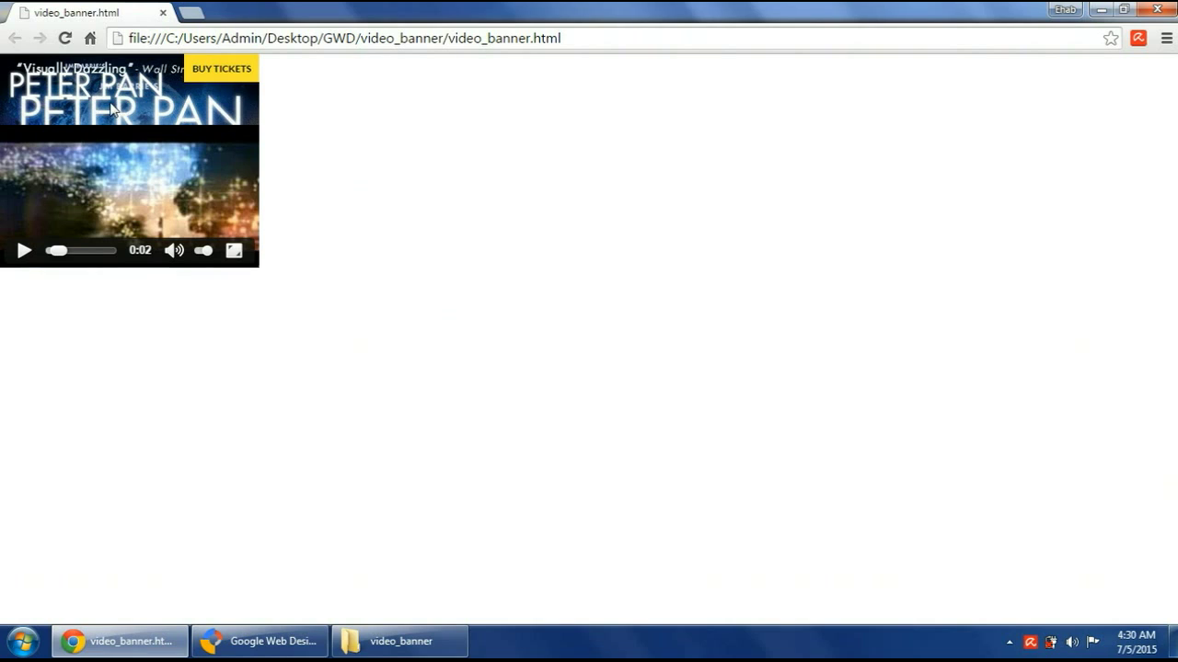
pyautogui.press('F5')
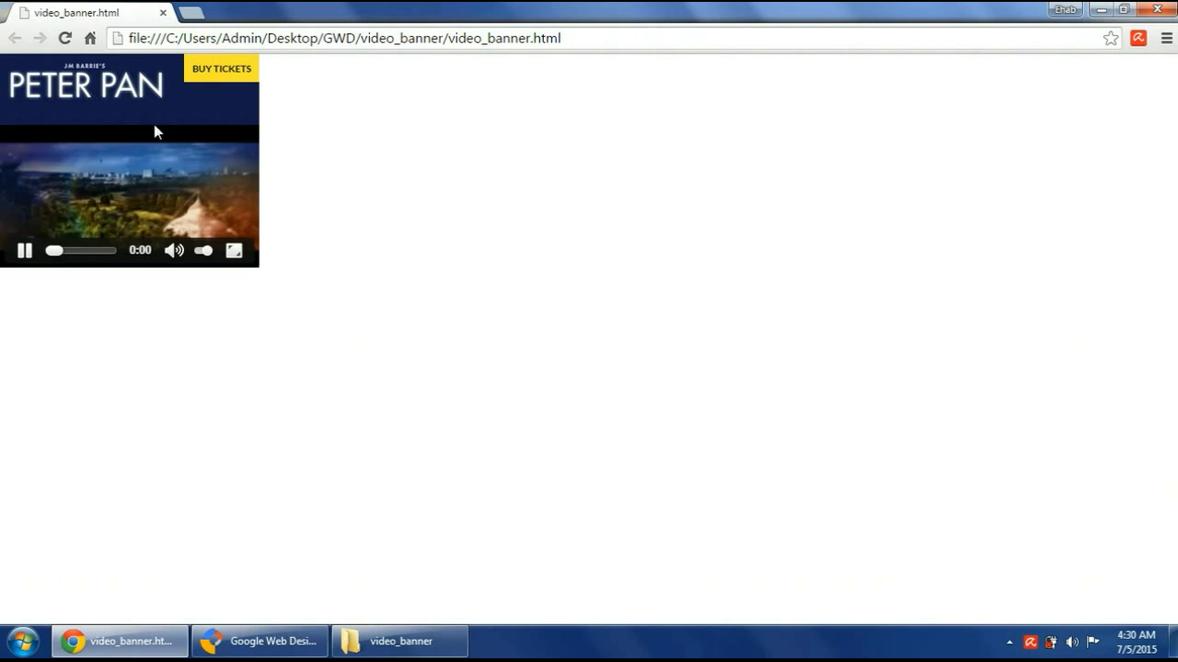
pyautogui.click(26, 251)
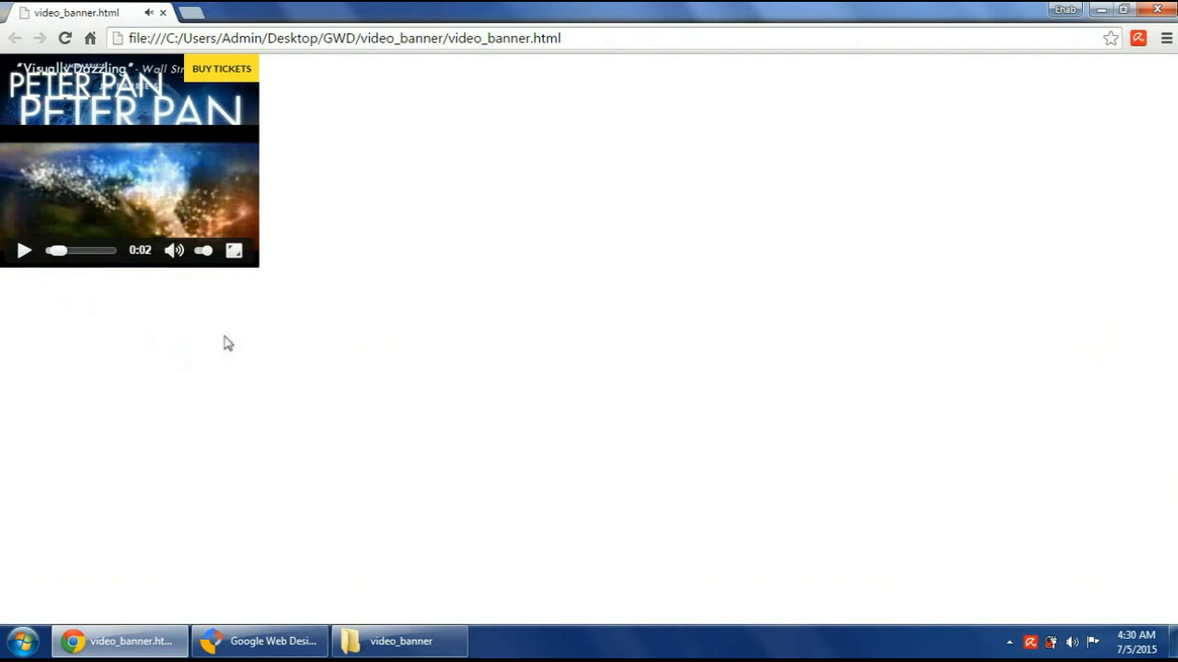
# Replay the image fade on the timeline and park the playhead at 00:00.40
pyautogui.click(241, 641)
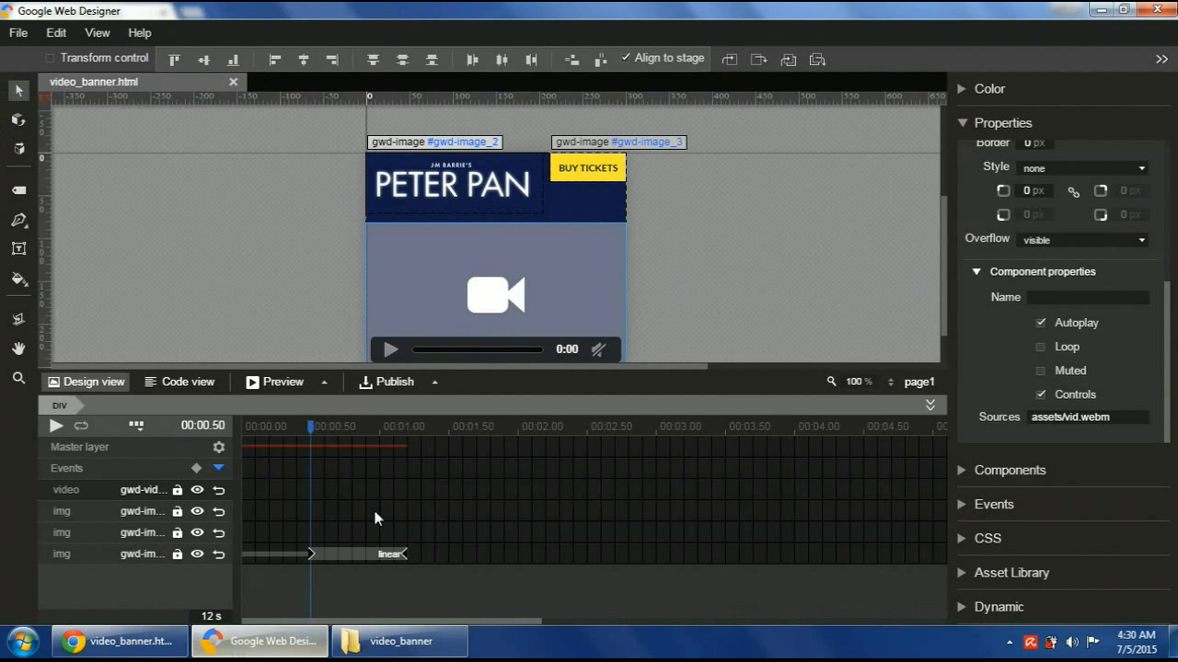
pyautogui.moveTo(309, 436); pyautogui.dragTo(412, 464)
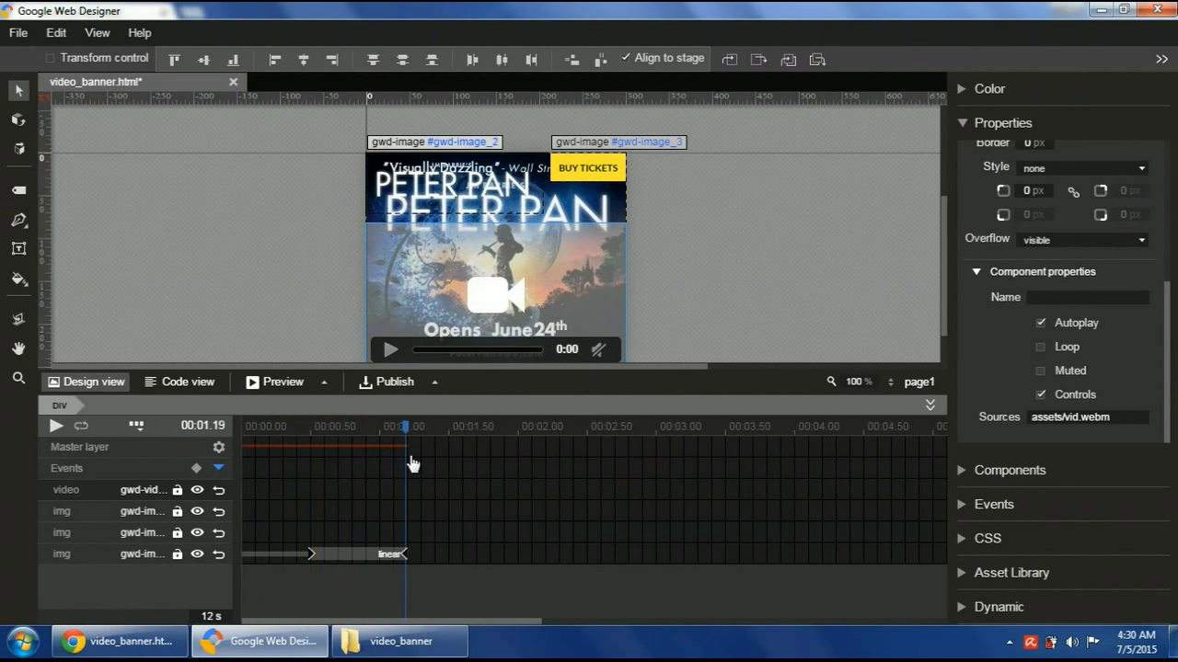
pyautogui.press('space')
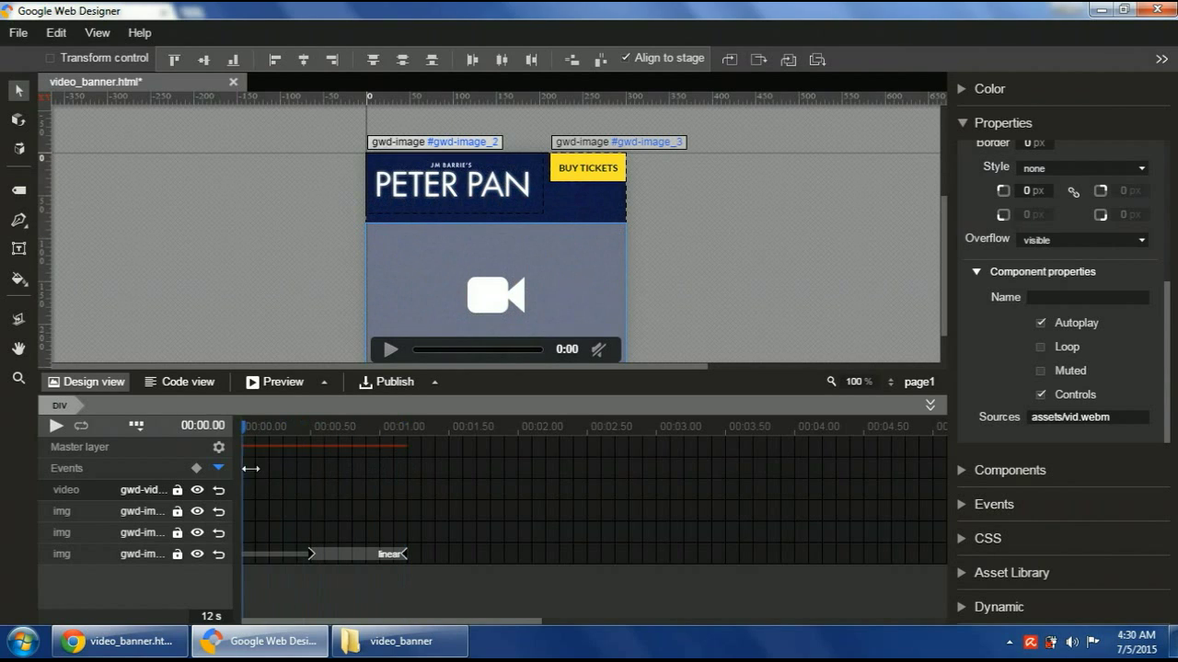
pyautogui.moveTo(386, 472); pyautogui.dragTo(235, 494)
pyautogui.moveTo(249, 432); pyautogui.dragTo(297, 430)
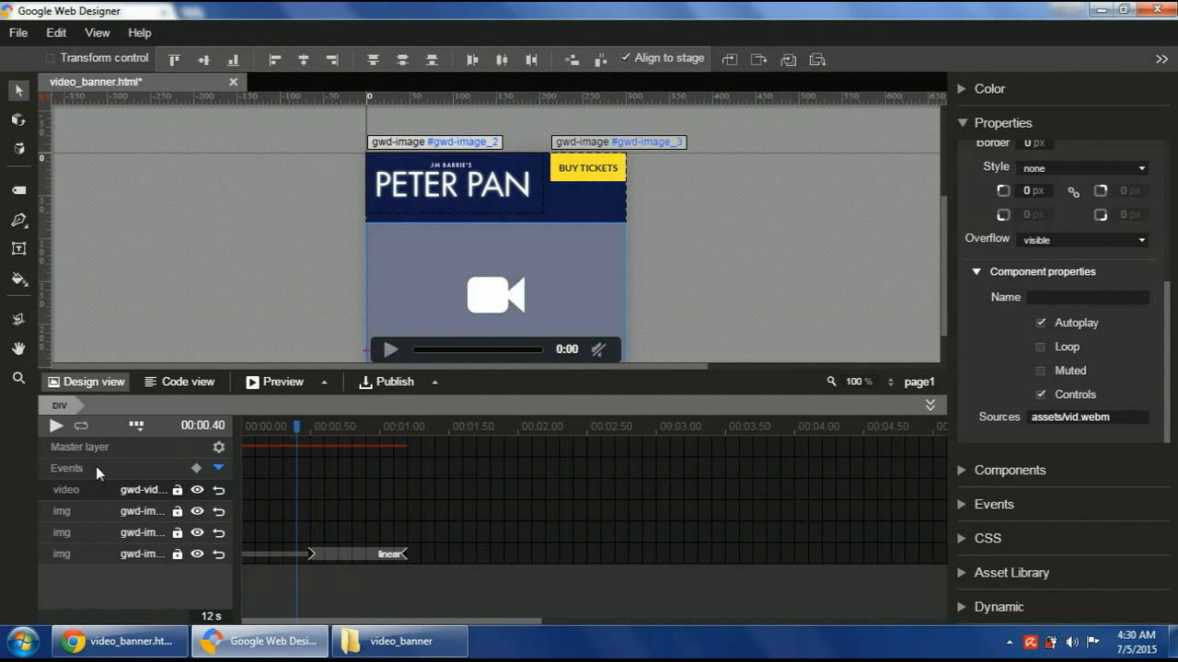
# Add an event at 0.40 s: on timeline event-1, pause page1's timeline
pyautogui.rightClick(297, 468)
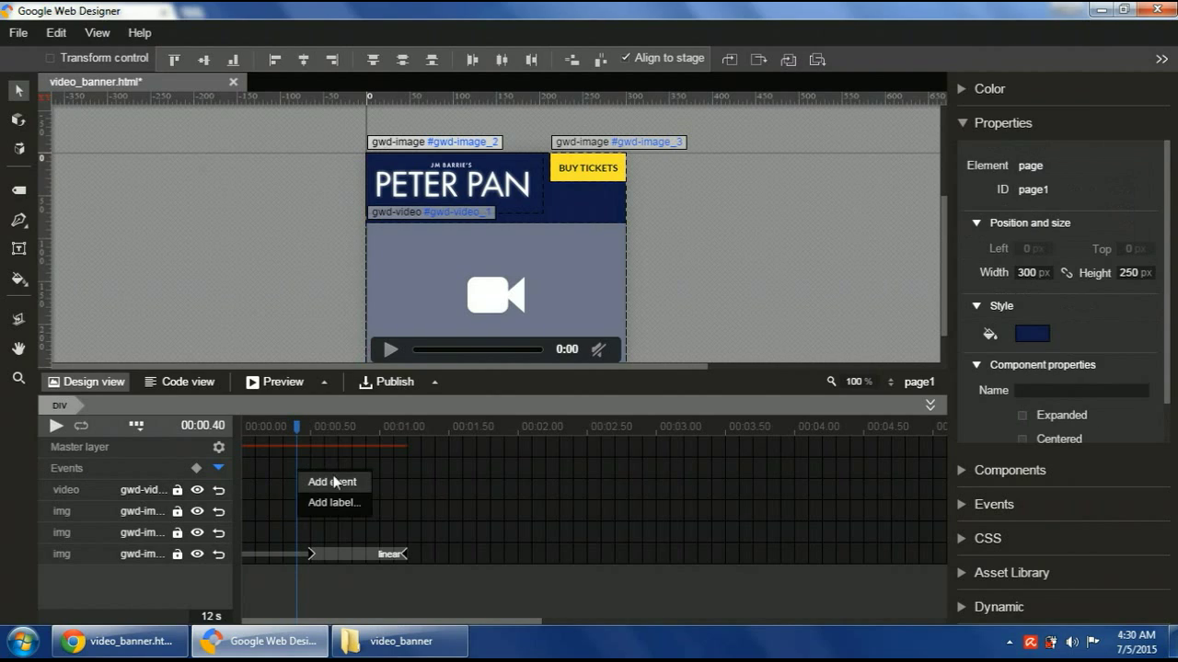
pyautogui.click(334, 482)
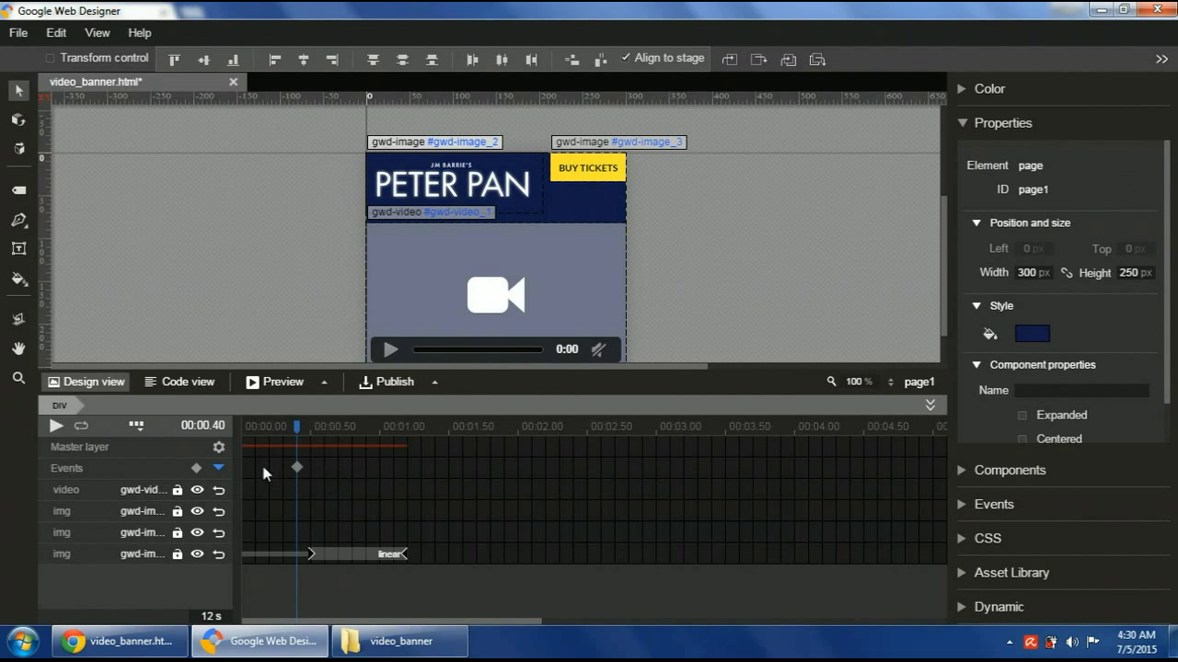
pyautogui.doubleClick(298, 468)
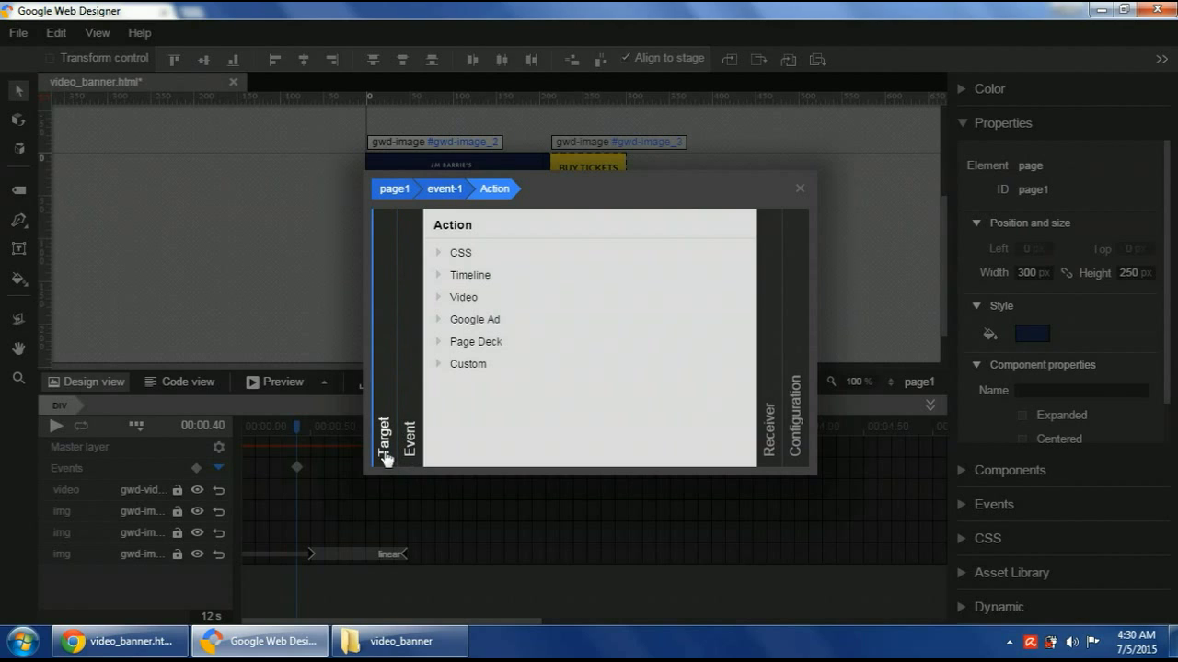
pyautogui.click(385, 448)
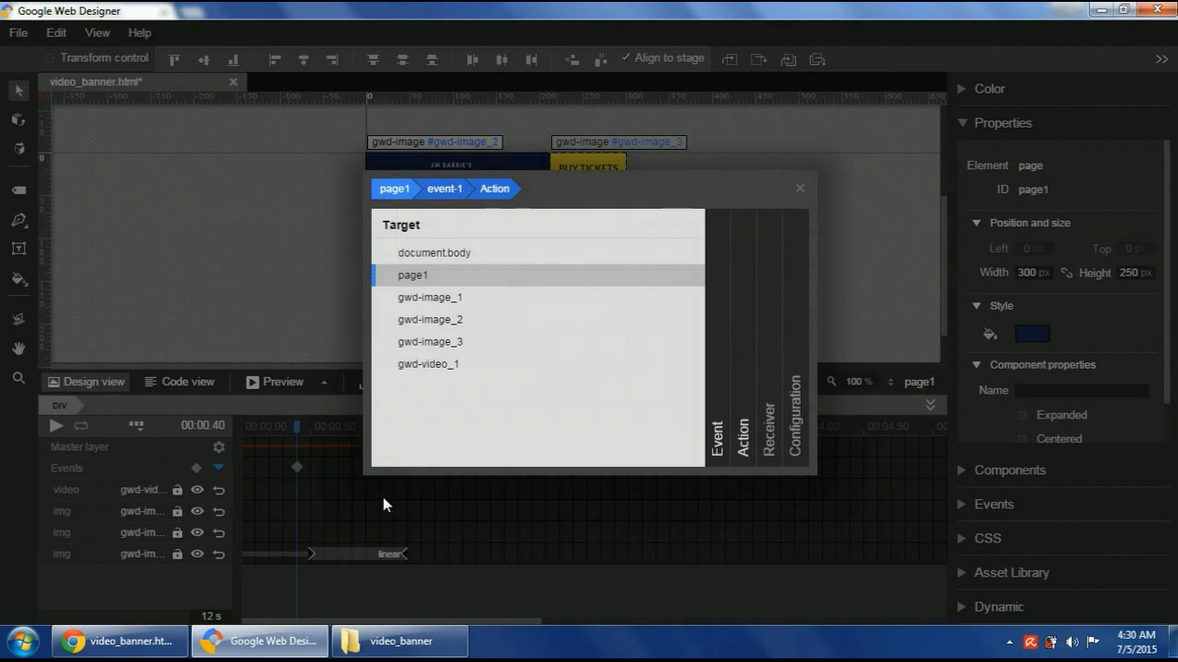
pyautogui.click(728, 446)
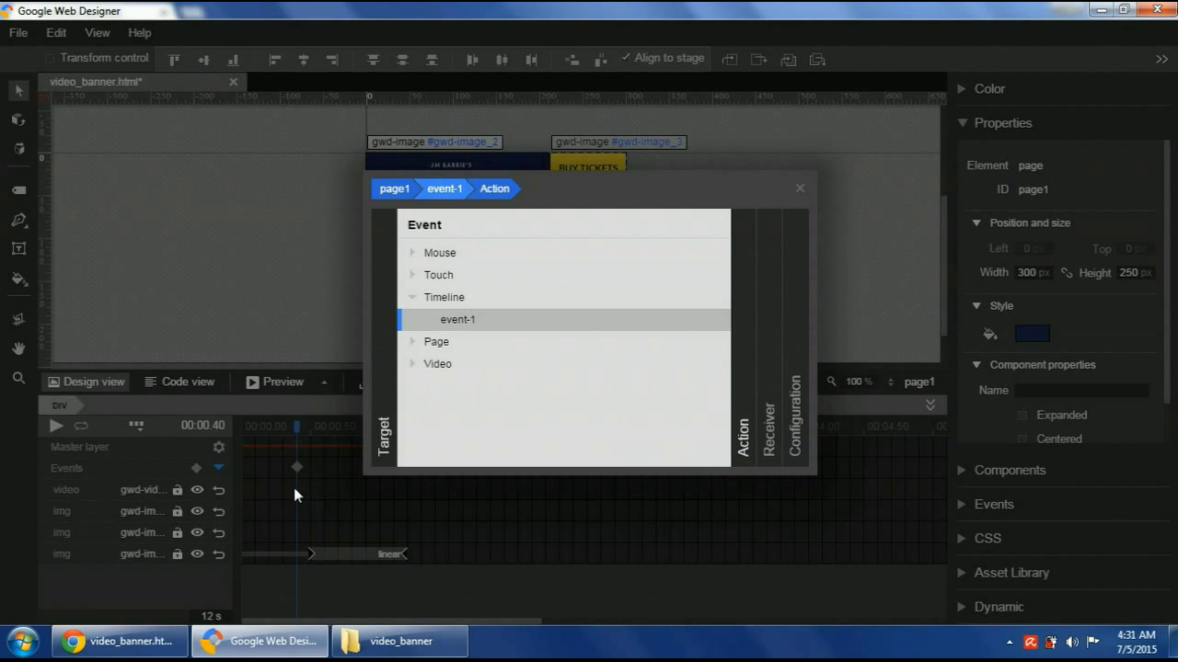
pyautogui.click(757, 428)
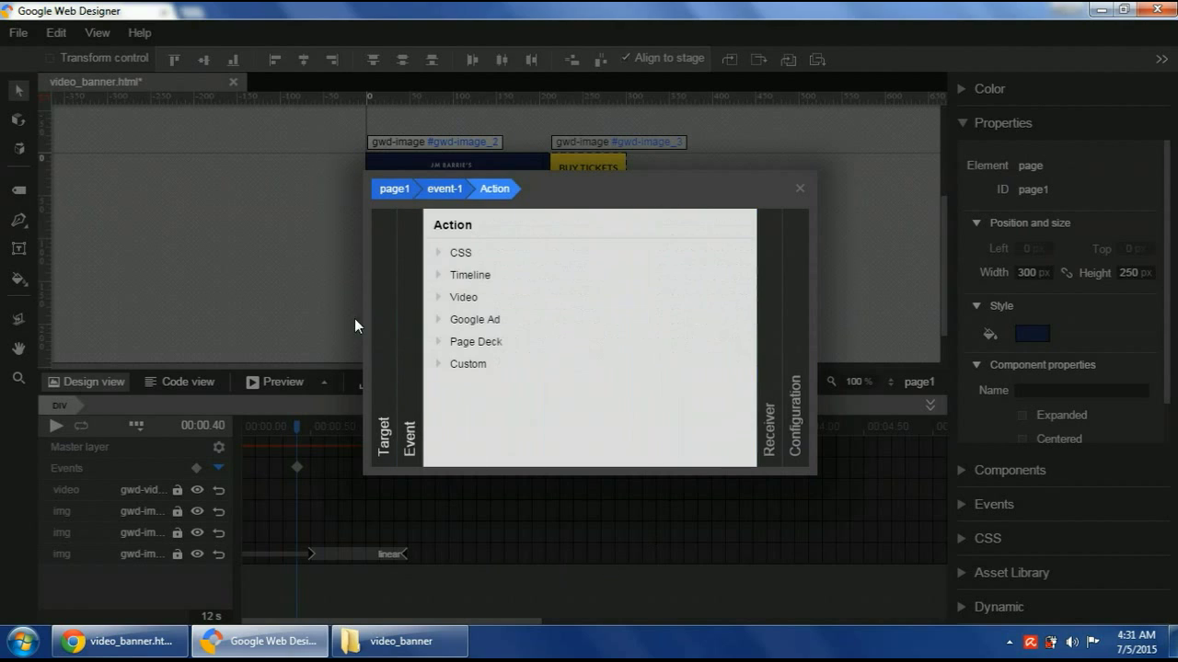
pyautogui.click(508, 275)
pyautogui.click(500, 297)
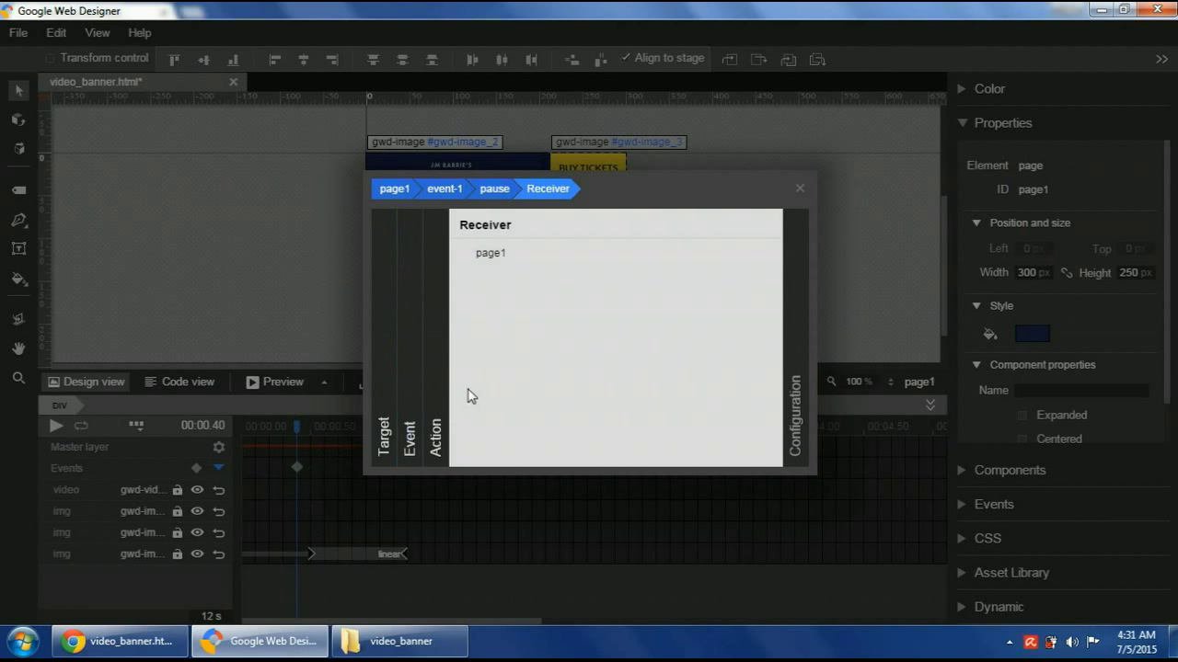
pyautogui.click(525, 254)
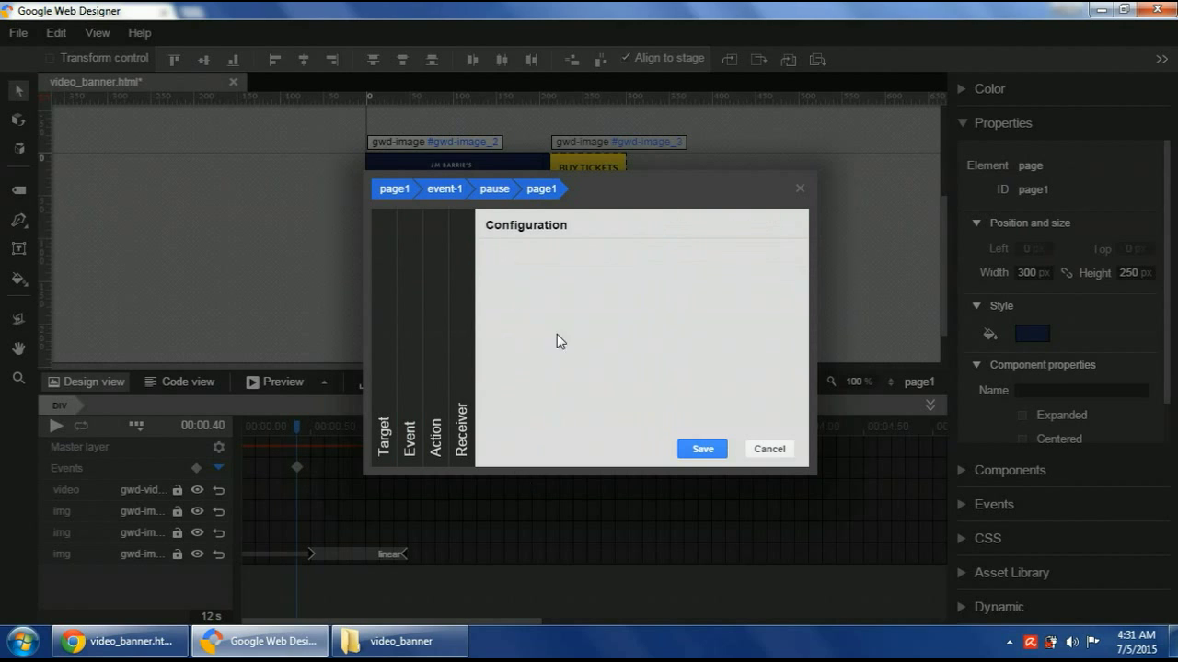
pyautogui.click(704, 448)
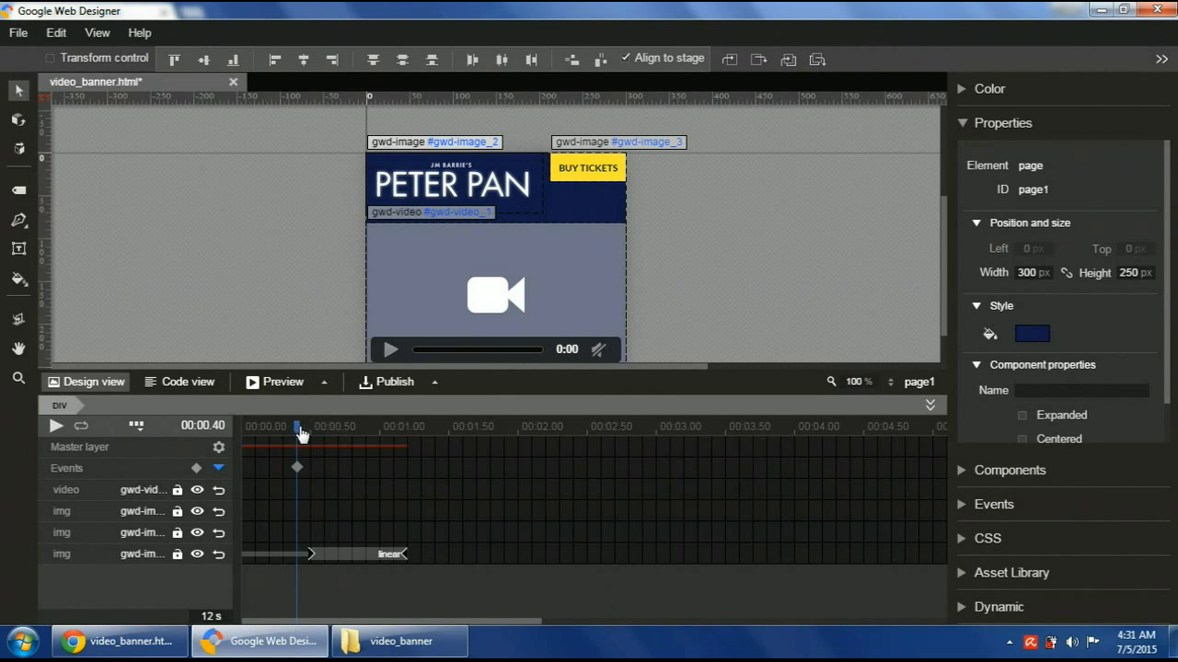
# Check the event's position on the timeline and save video_banner.html
pyautogui.moveTo(301, 433)
pyautogui.mouseDown()
pyautogui.moveTo(254, 438)
pyautogui.moveTo(297, 434)
pyautogui.mouseUp()
pyautogui.hotkey('ctrl', 's')
pyautogui.click(296, 427)
pyautogui.click(163, 637)
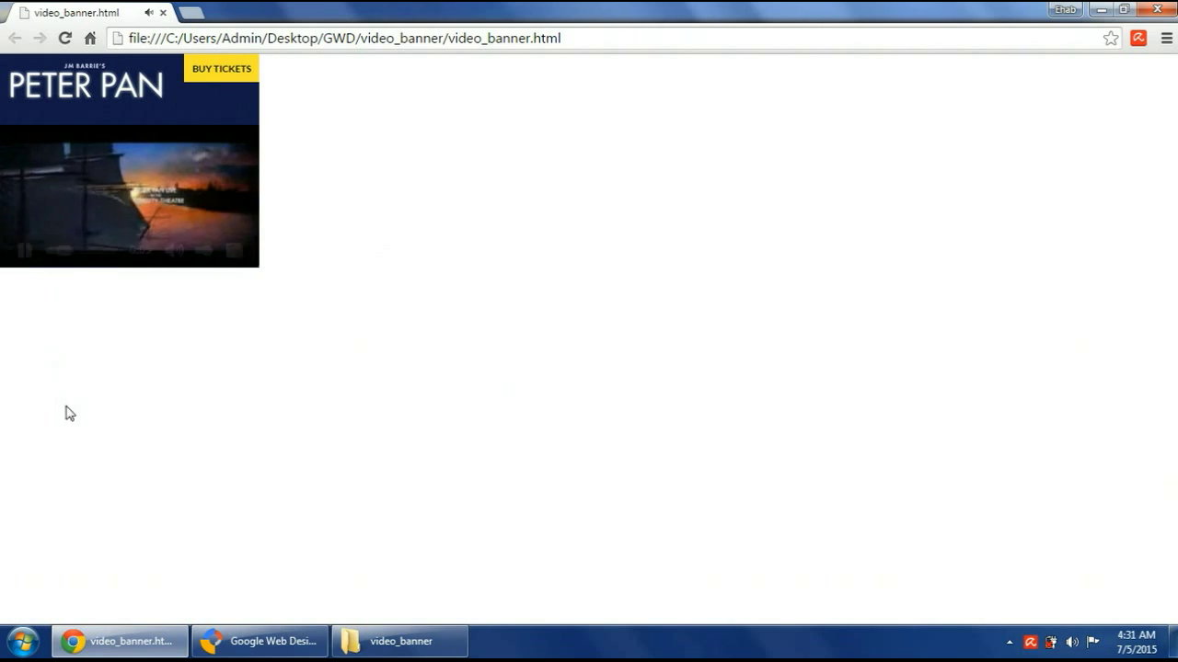
pyautogui.click(24, 250)
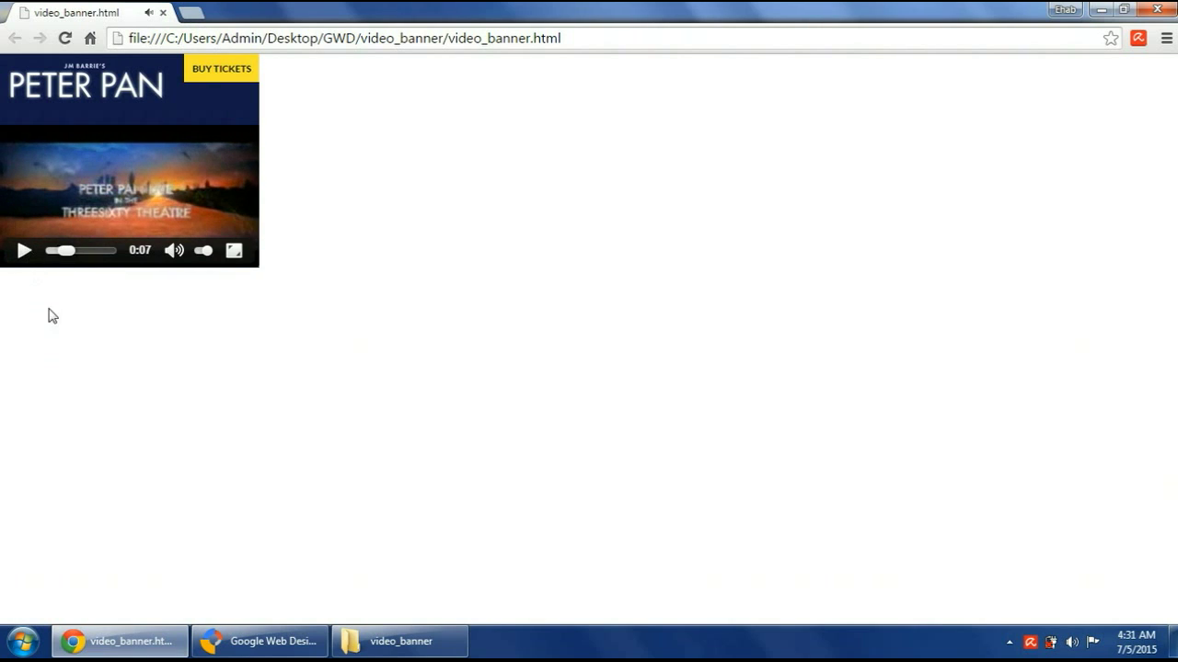
pyautogui.click(276, 641)
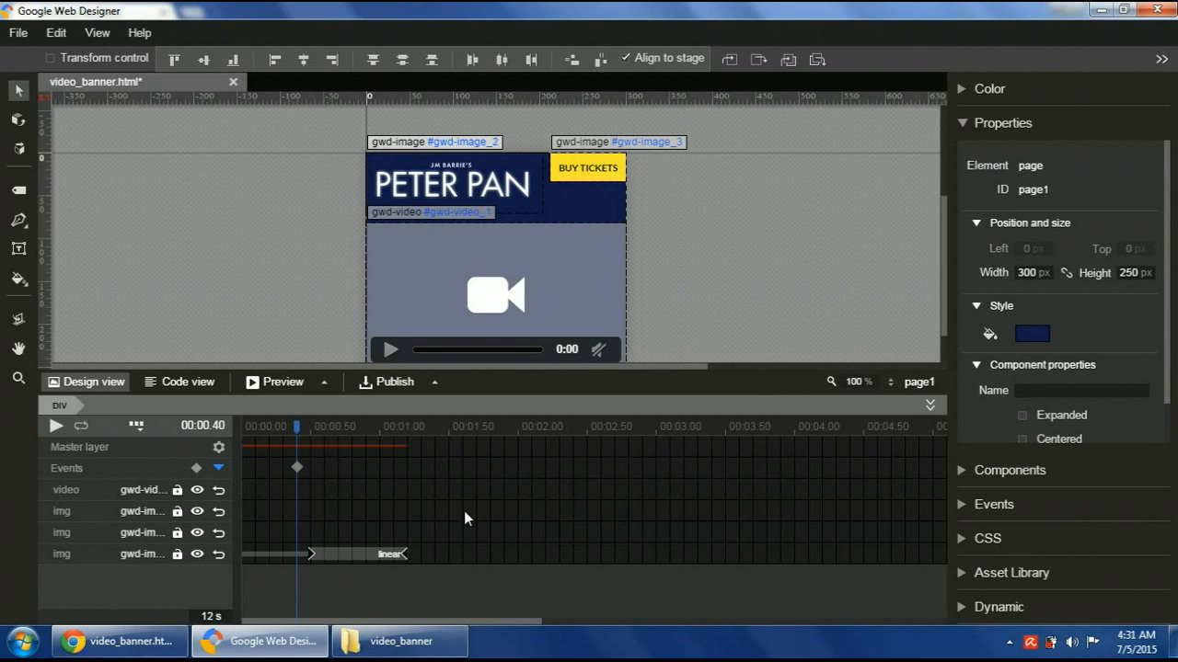
# Preview the timeline, collapse Properties, and expand the Events panel
pyautogui.moveTo(297, 426); pyautogui.dragTo(304, 458)
pyautogui.click(1002, 123)
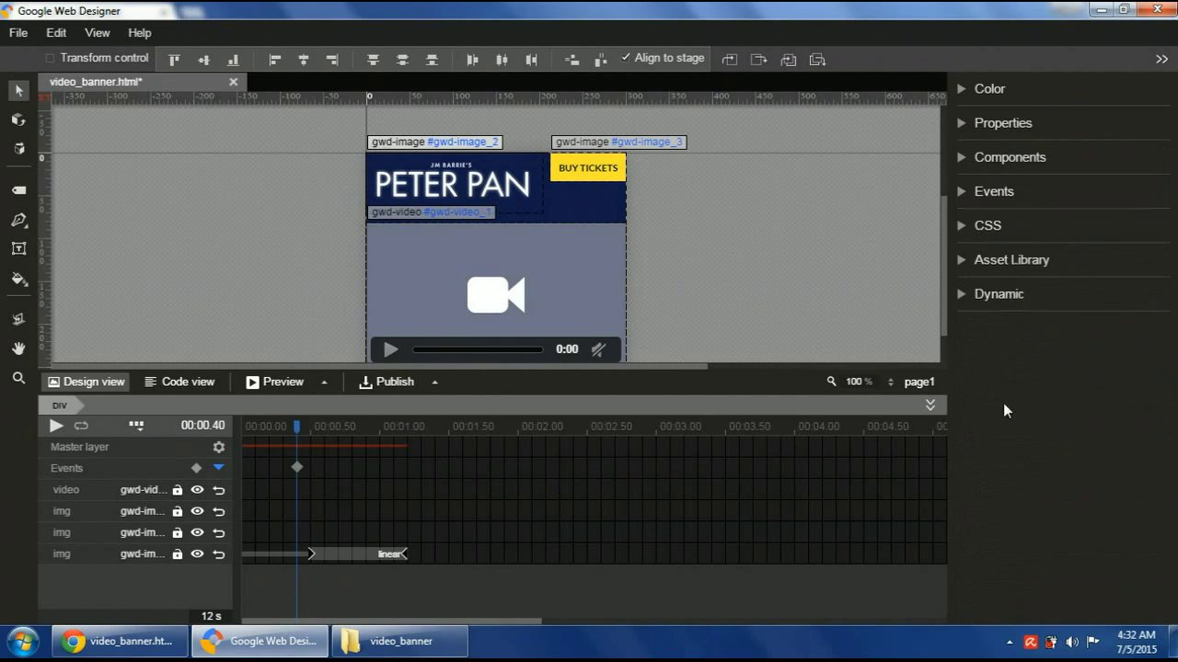
pyautogui.click(994, 191)
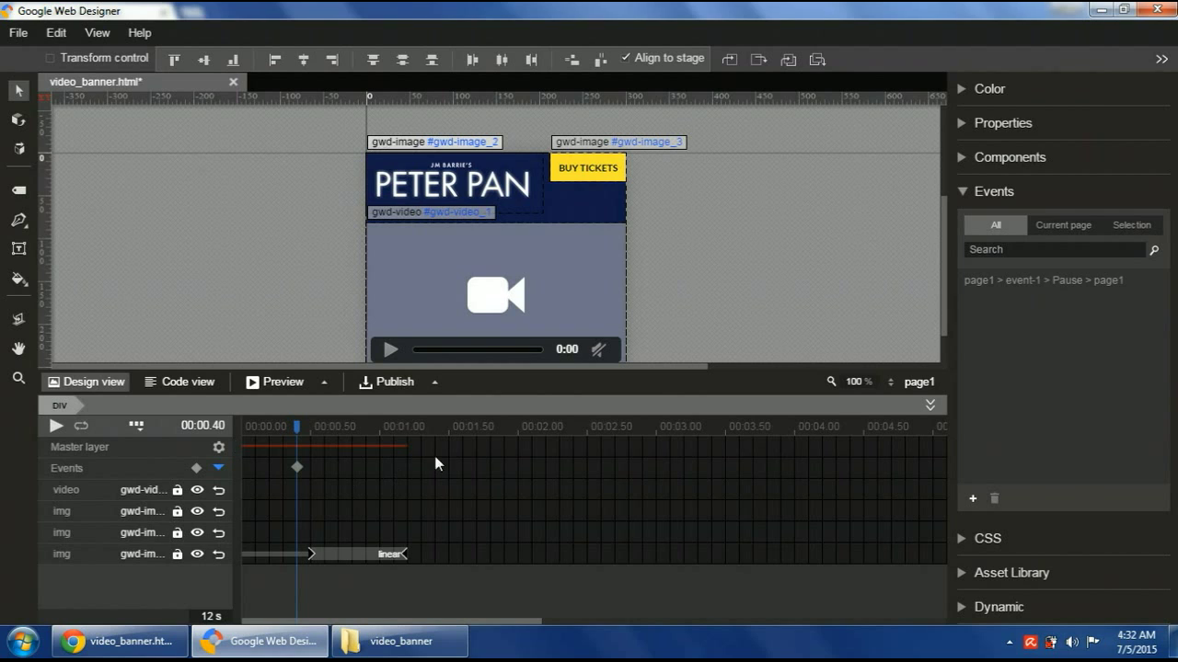
# Draft a gwd-video_1 Ended event with gotoAndPlay on page1, then cancel it
pyautogui.click(973, 499)
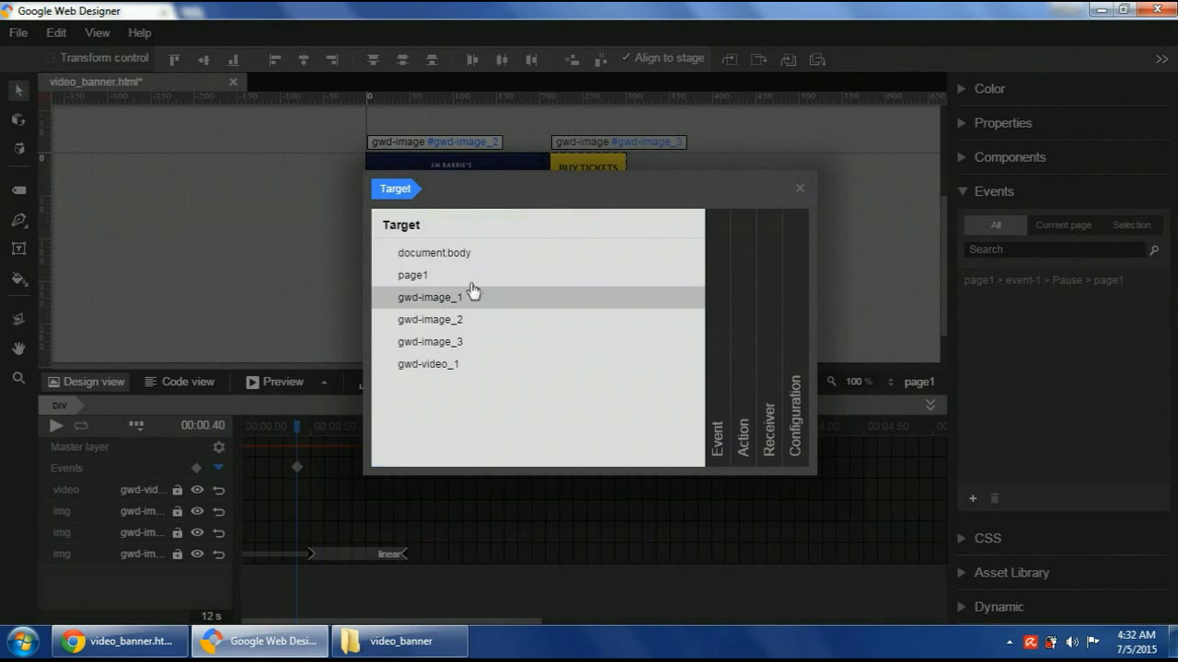
pyautogui.click(436, 368)
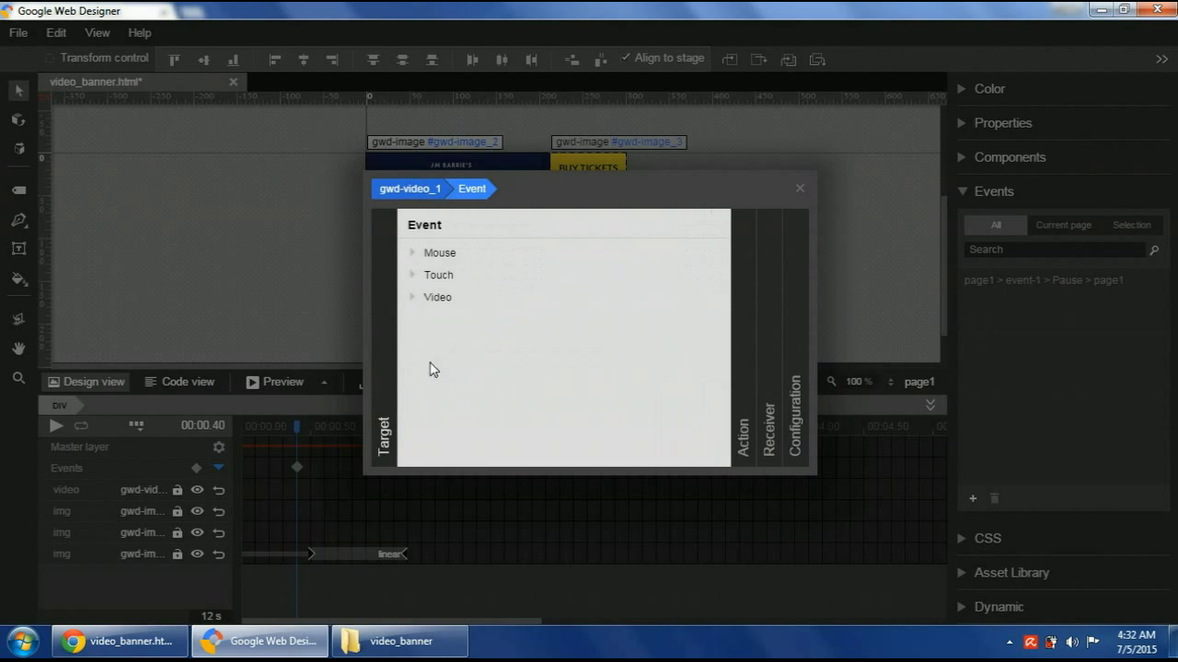
pyautogui.click(478, 299)
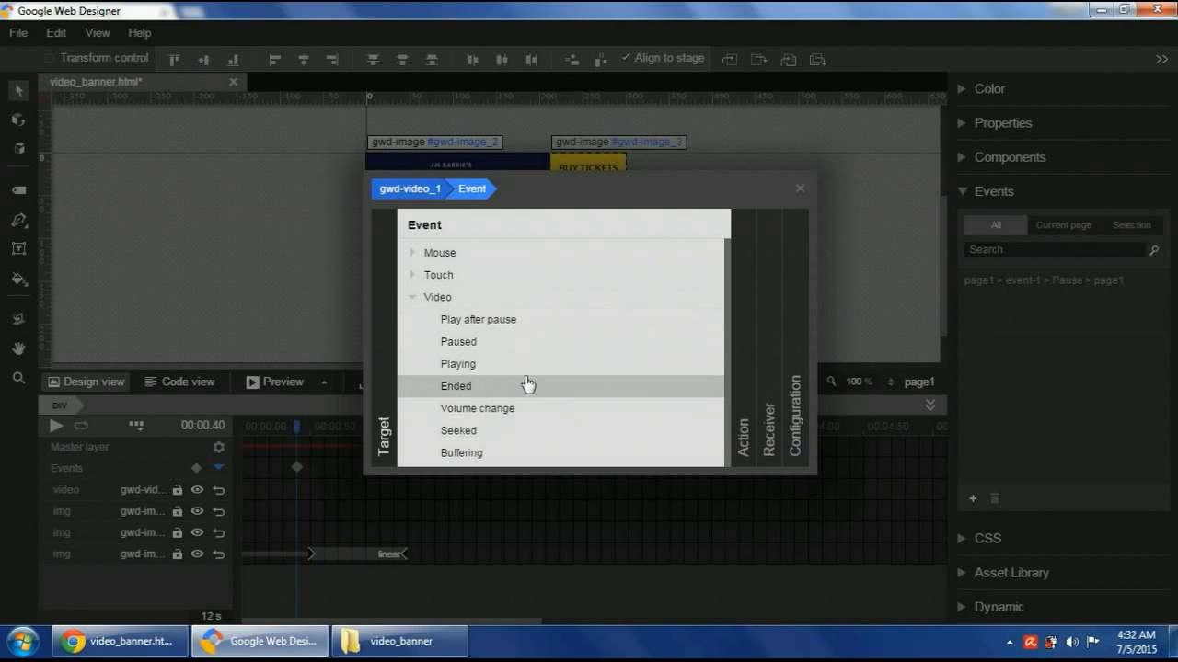
pyautogui.click(527, 385)
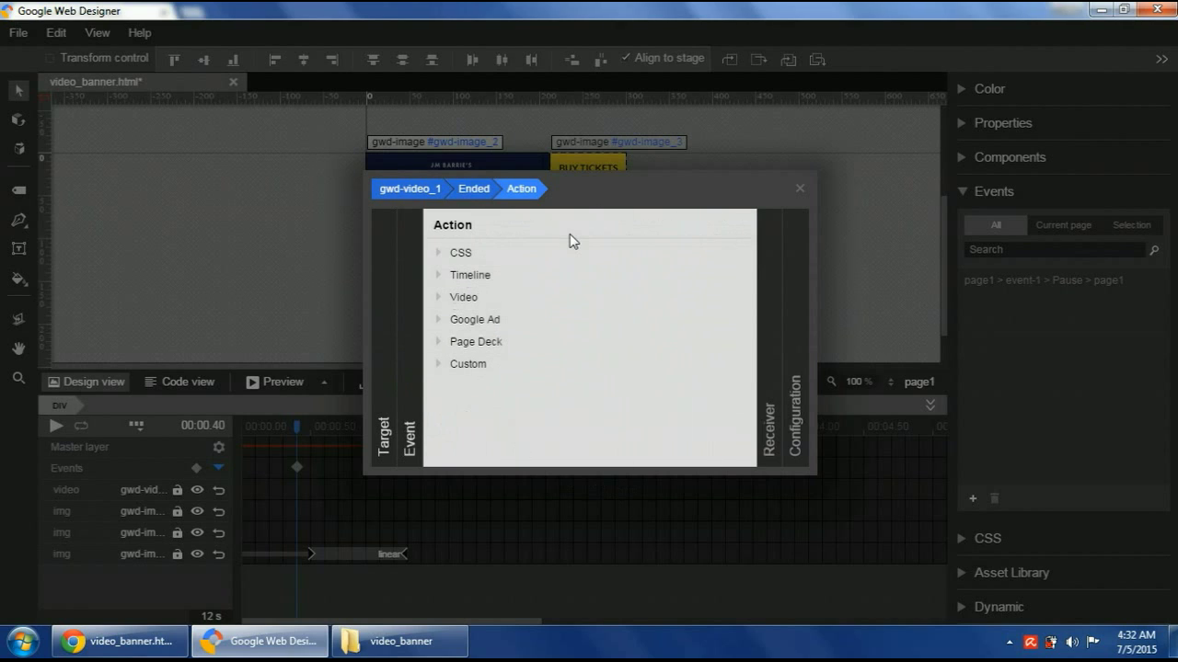
pyautogui.click(512, 278)
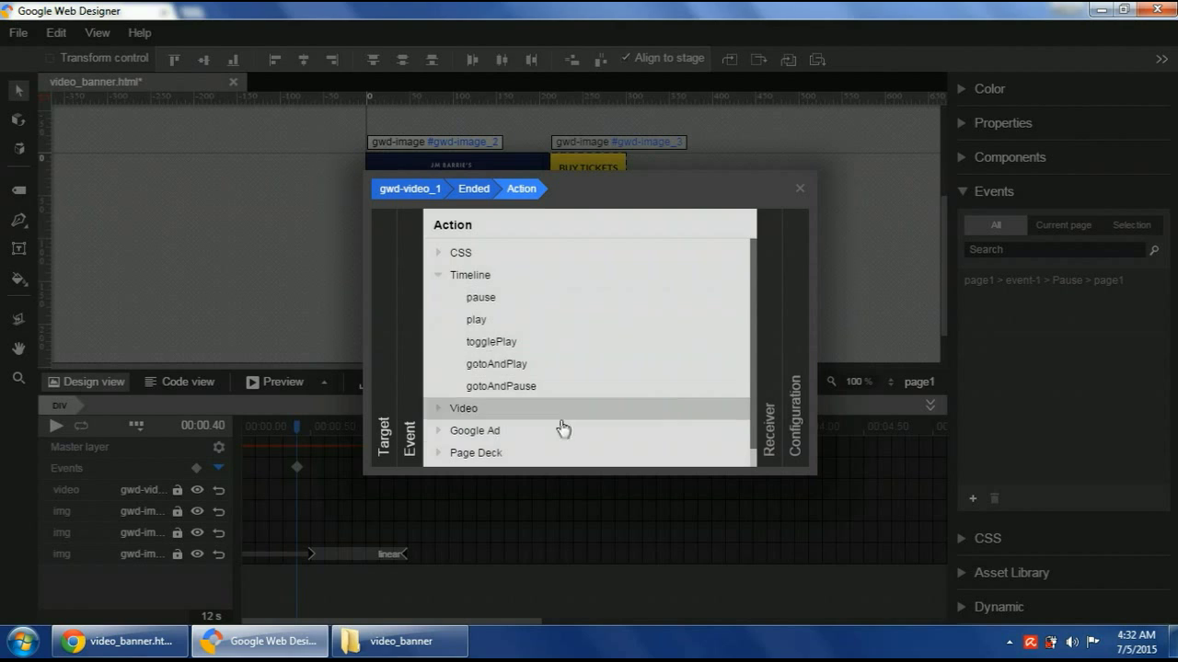
pyautogui.click(533, 366)
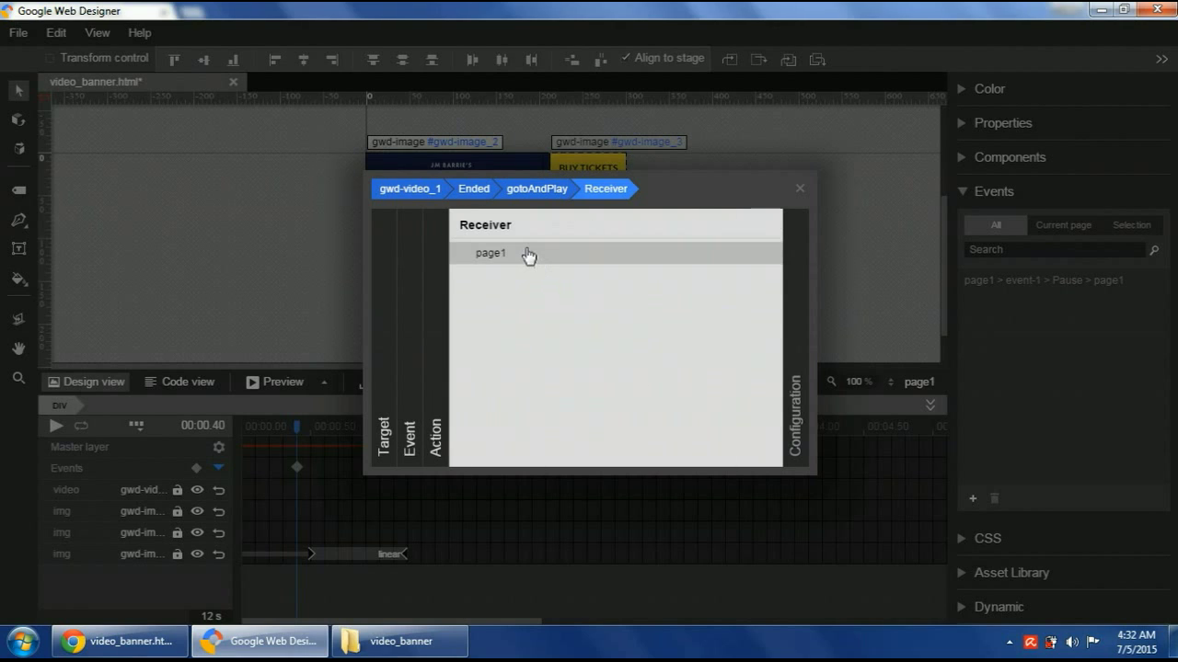
pyautogui.click(528, 254)
pyautogui.click(704, 264)
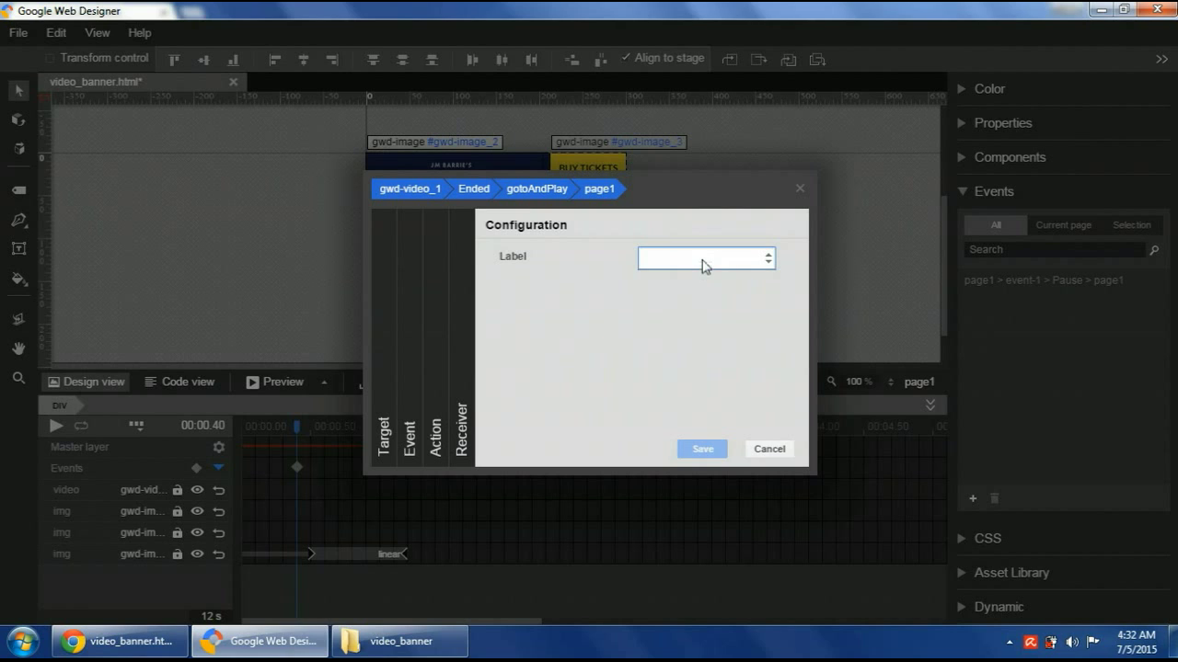
pyautogui.click(769, 449)
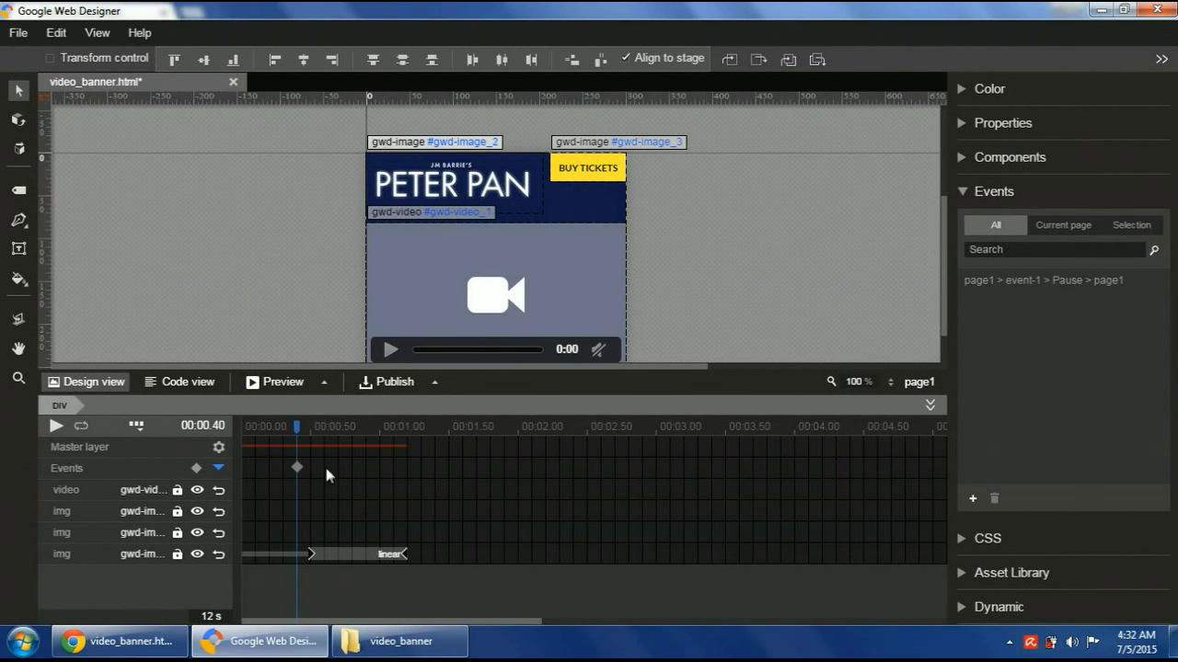
# Add a timeline label named nd at 00:00.50 on the Events row
pyautogui.rightClick(315, 467)
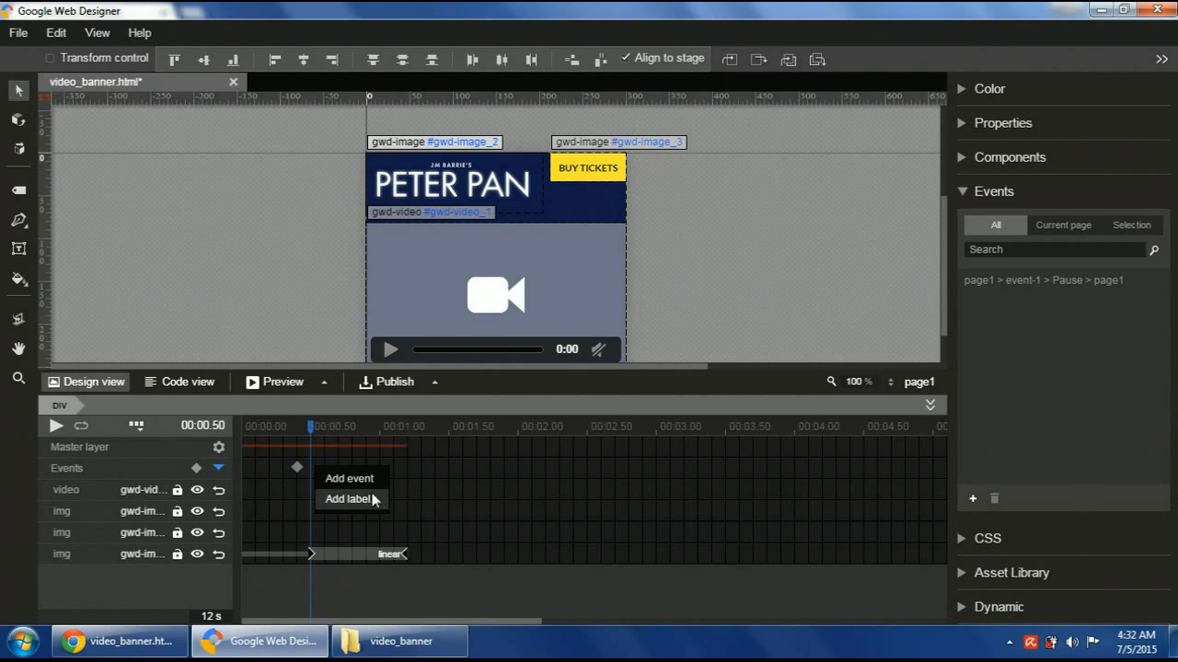
pyautogui.click(344, 497)
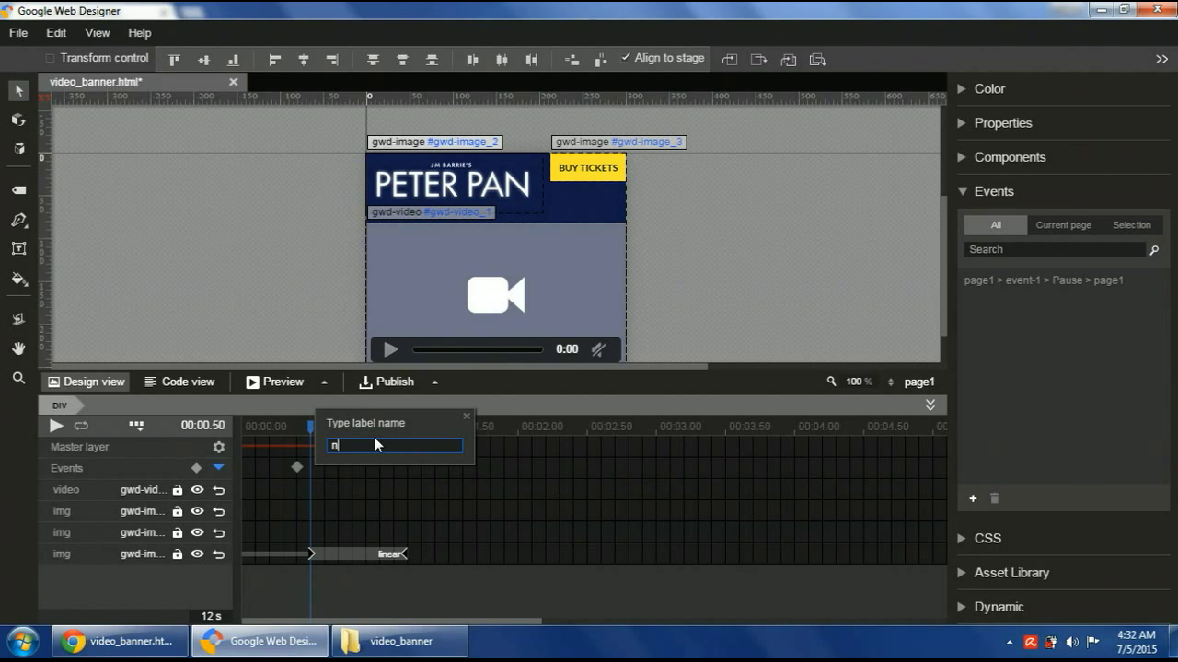
pyautogui.press('Return')
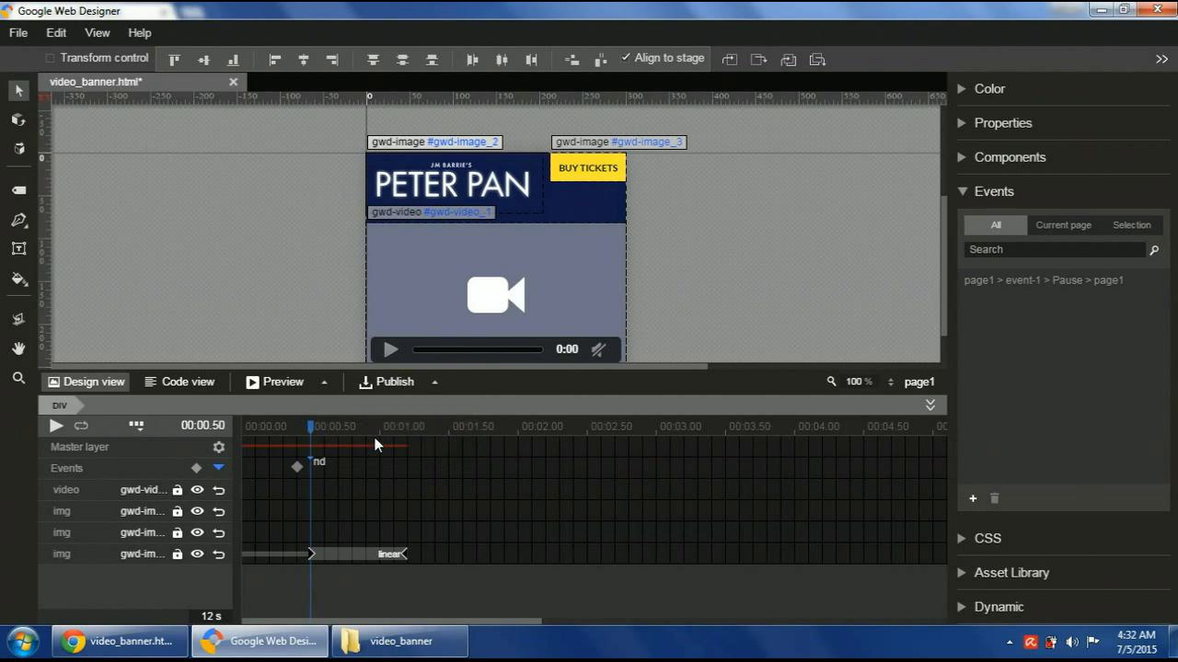
# Add an event: when gwd-video_1 ends, gotoAndPlay page1 from label nd
pyautogui.click(973, 498)
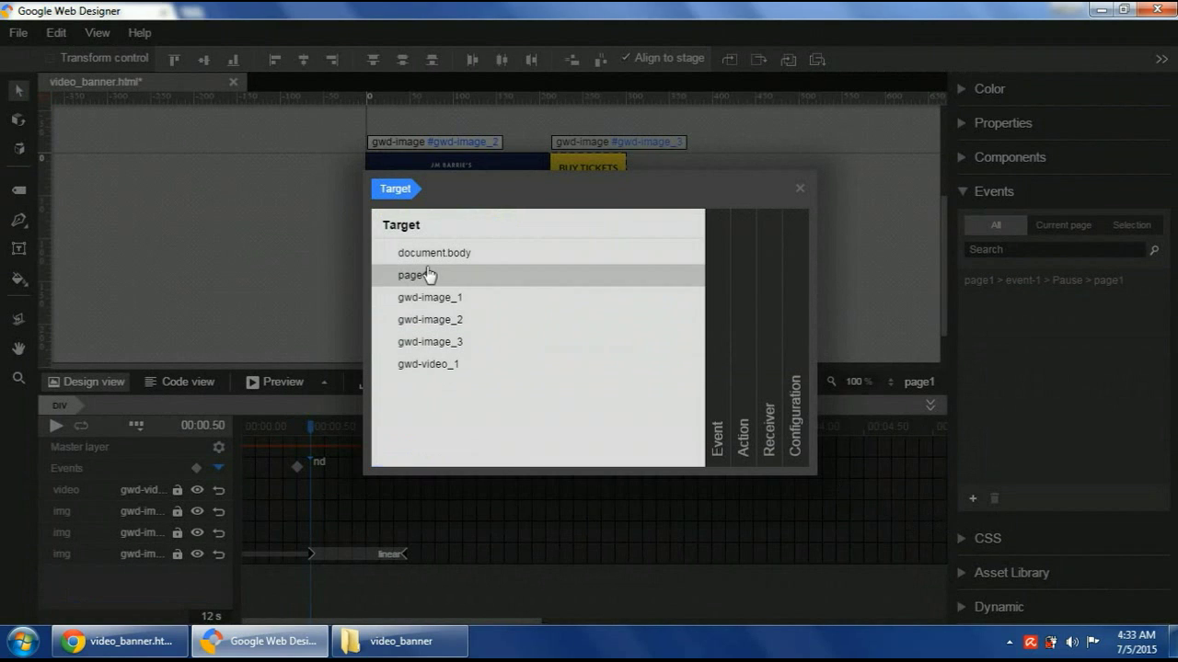
pyautogui.click(436, 366)
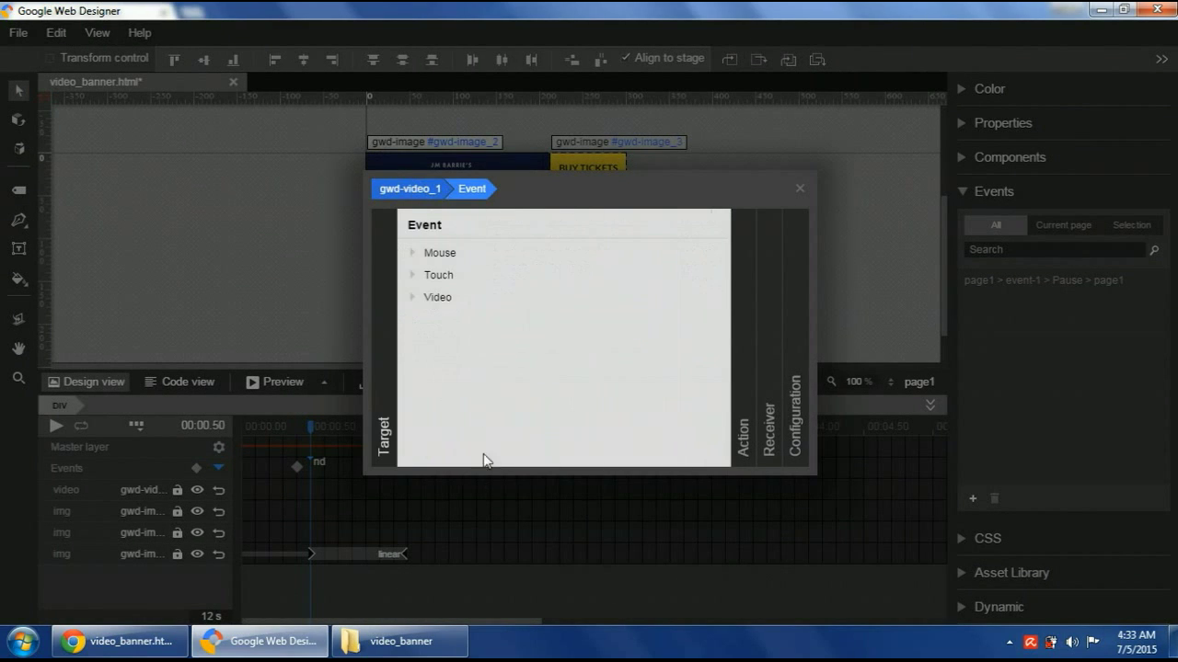
pyautogui.click(451, 298)
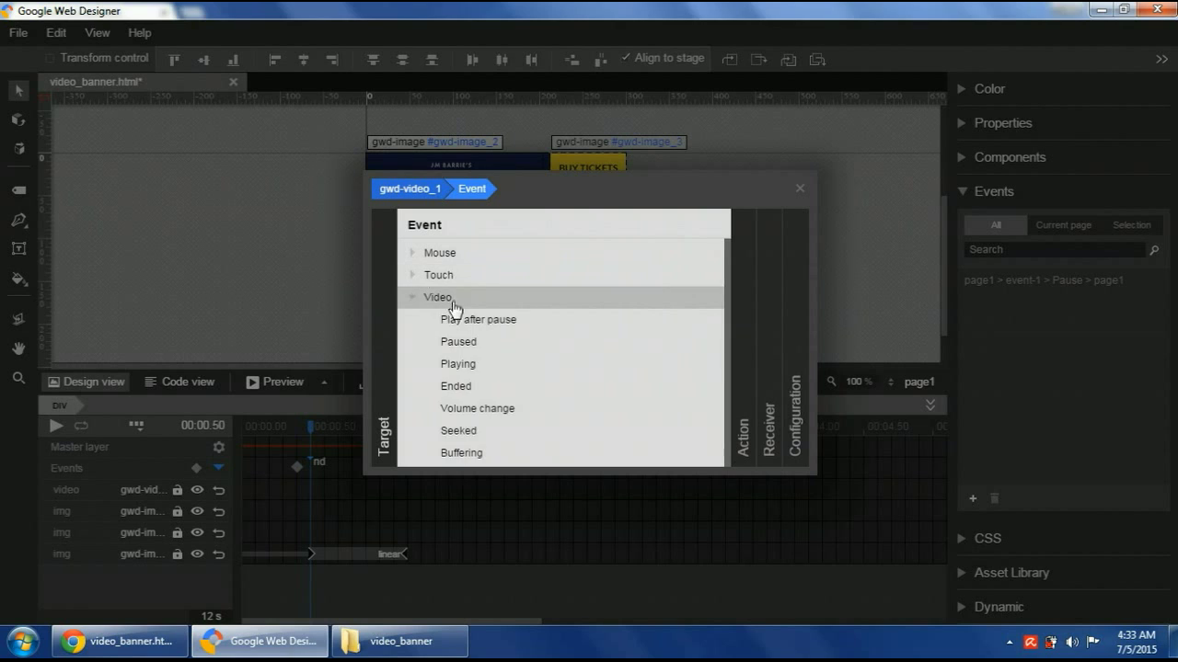
pyautogui.click(475, 386)
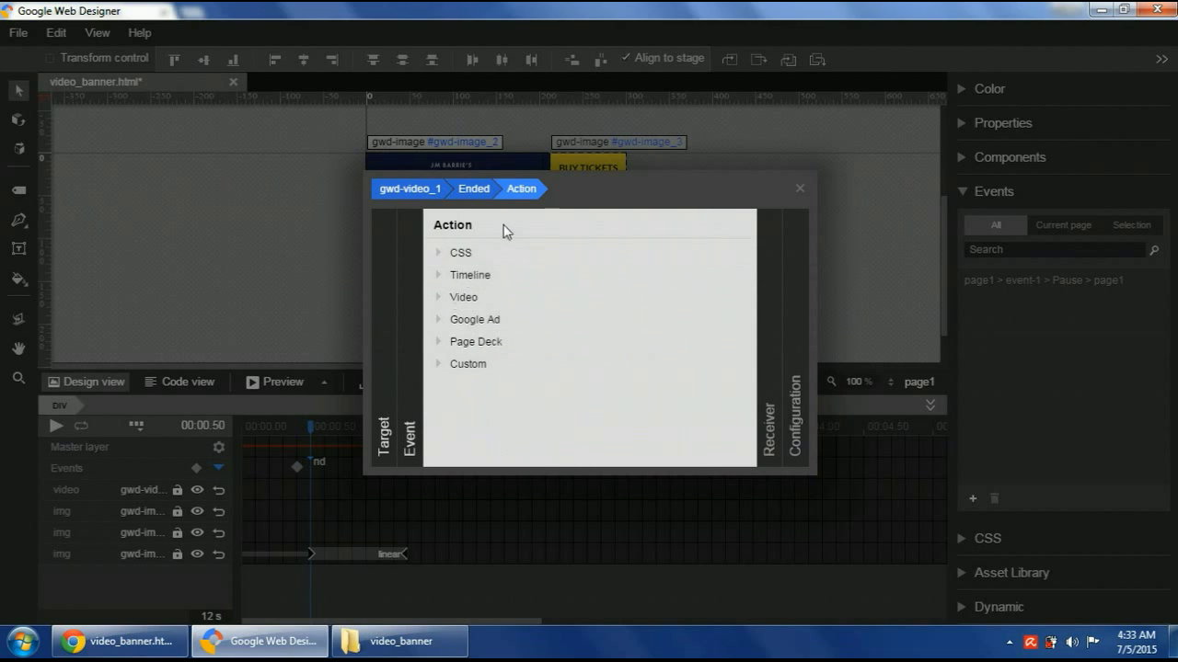
pyautogui.click(479, 277)
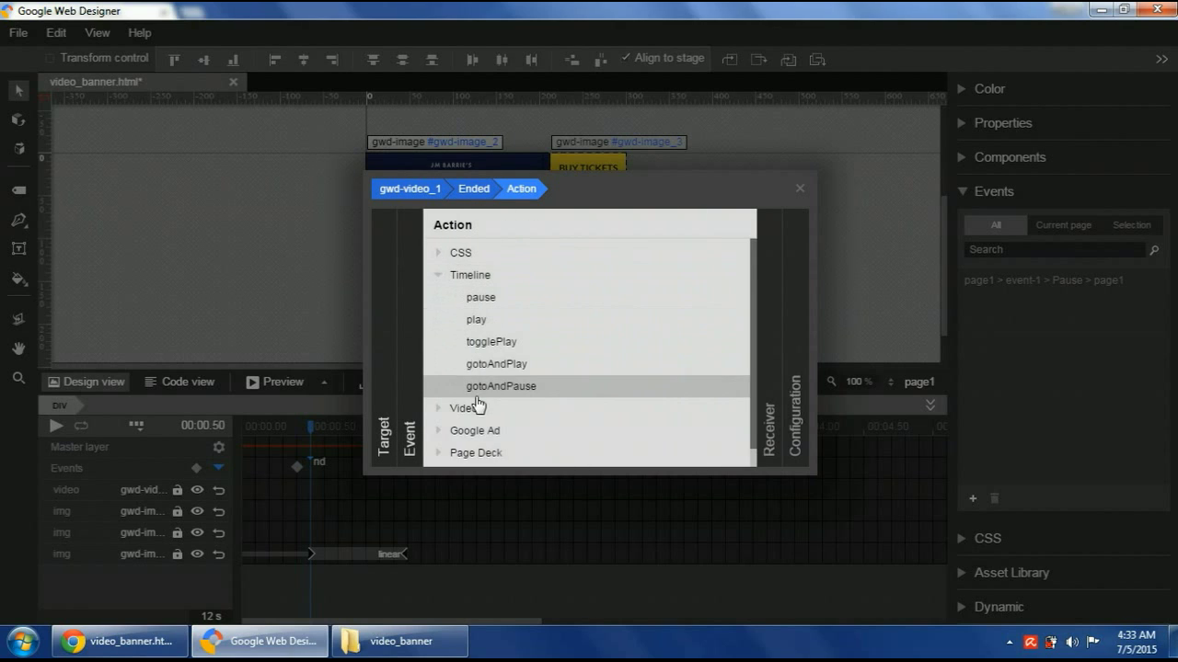
pyautogui.click(501, 366)
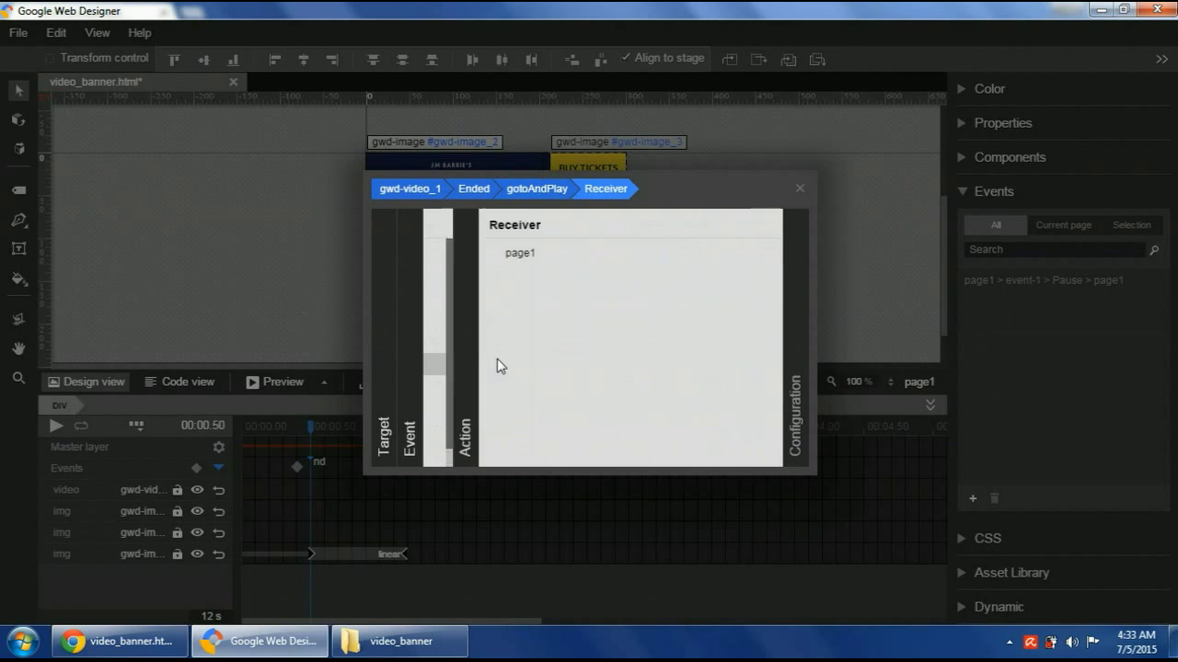
pyautogui.click(521, 264)
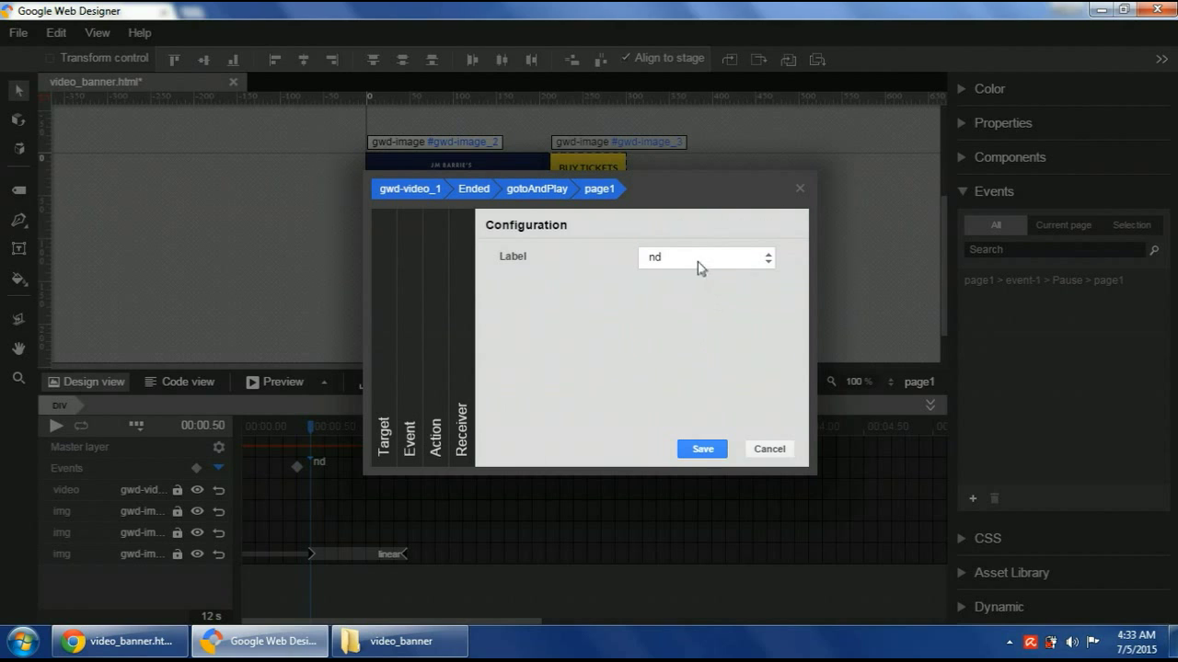
pyautogui.click(703, 450)
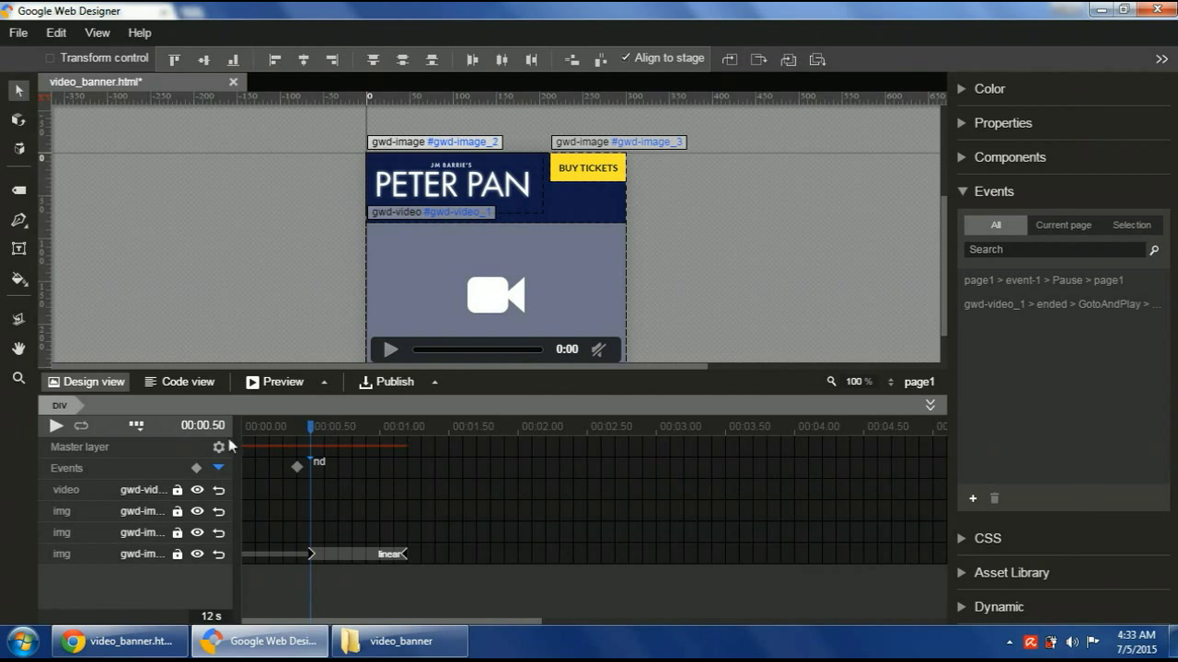
pyautogui.moveTo(311, 429)
pyautogui.mouseDown()
pyautogui.moveTo(274, 429)
pyautogui.moveTo(311, 433)
pyautogui.mouseUp()
# Reload the Chrome preview and seek the video near its end to watch it finish at 0:30
pyautogui.click(140, 644)
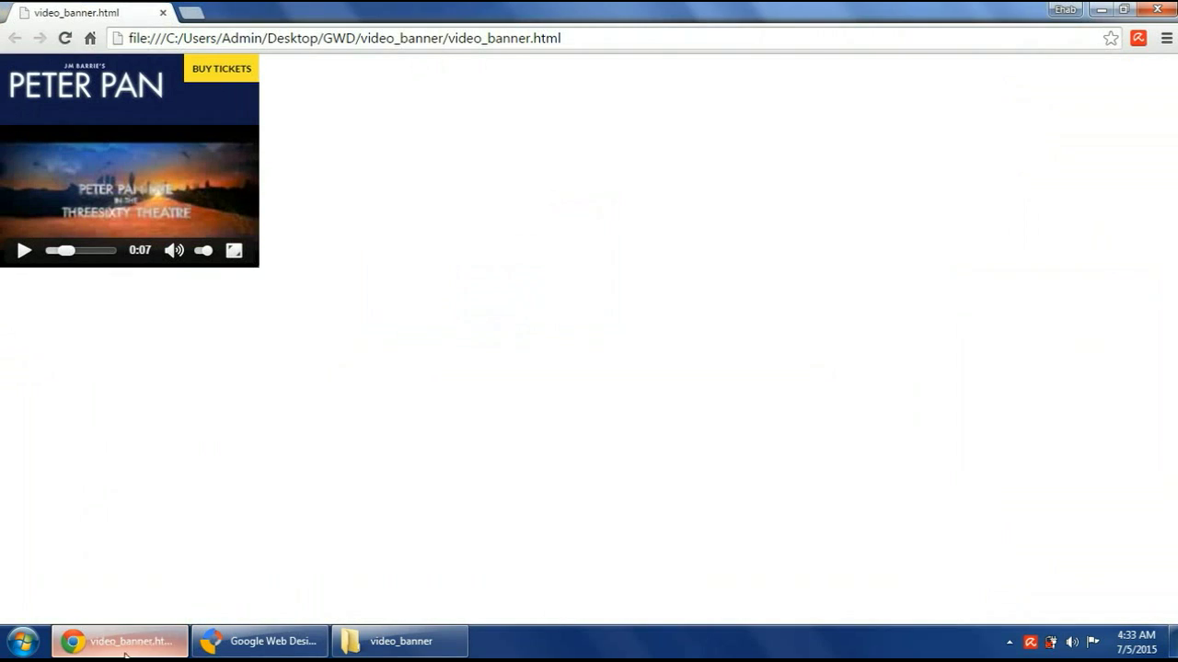
pyautogui.press('F5')
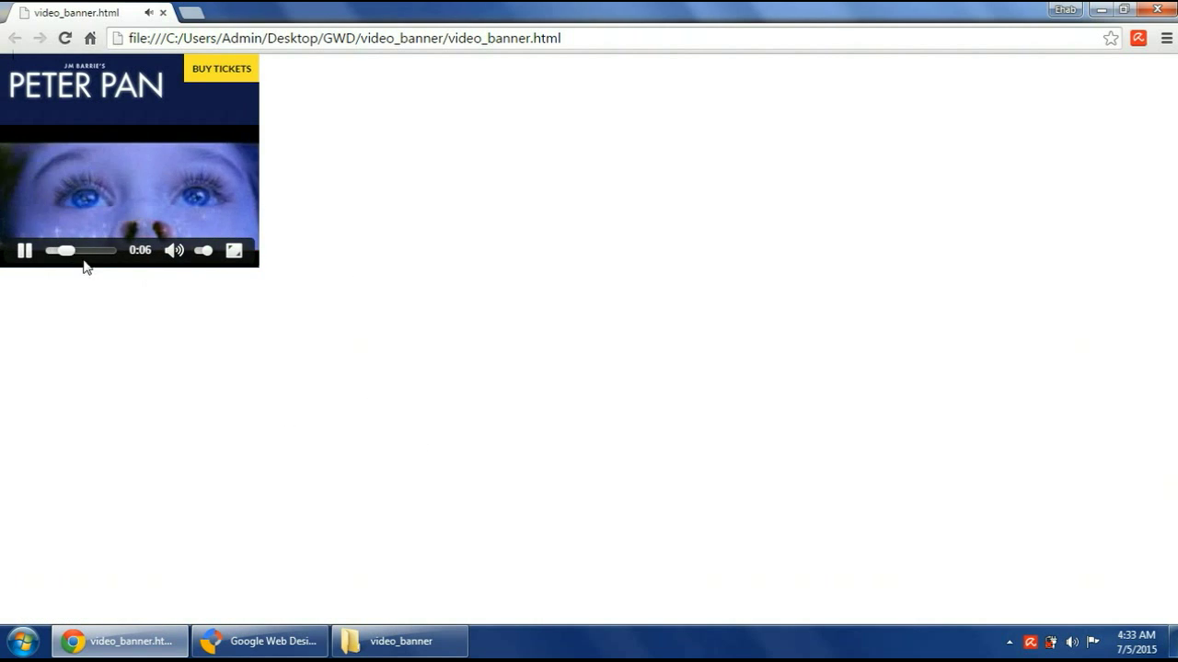
pyautogui.moveTo(84, 259); pyautogui.dragTo(107, 262)
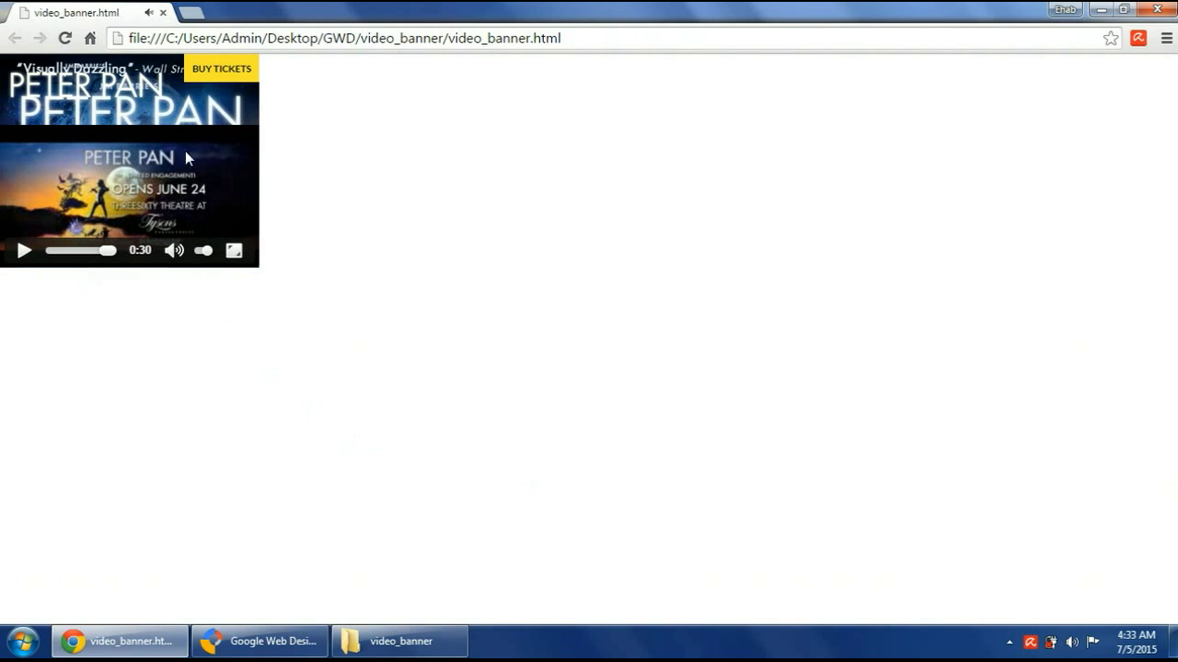
pyautogui.click(25, 250)
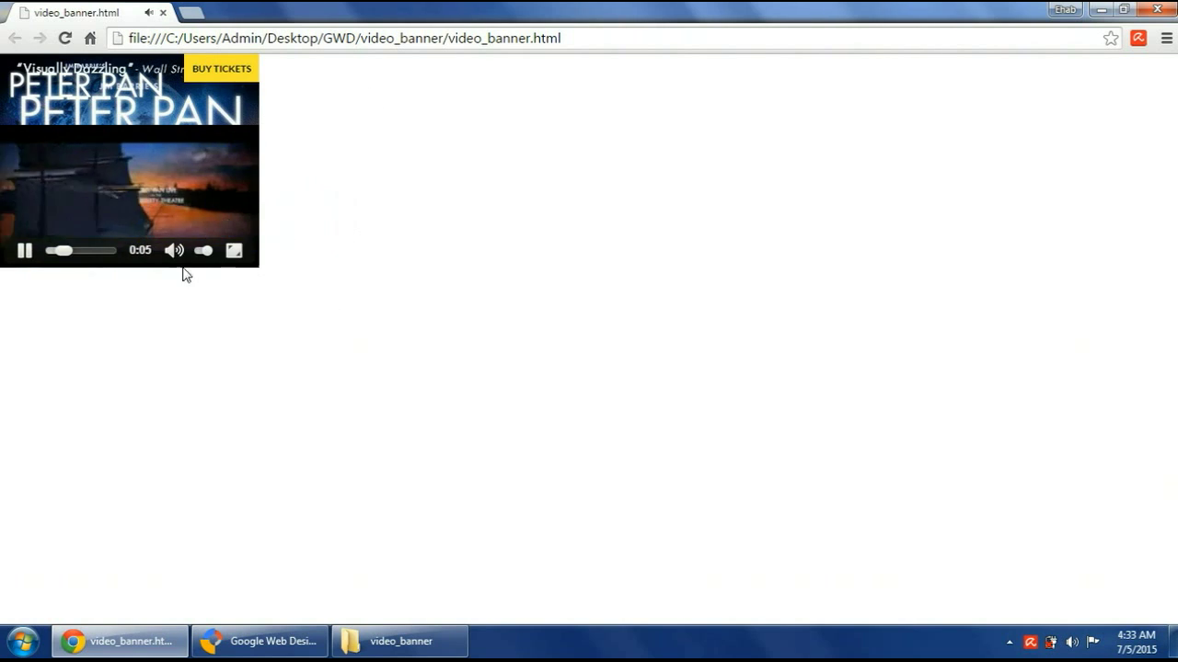
pyautogui.click(65, 38)
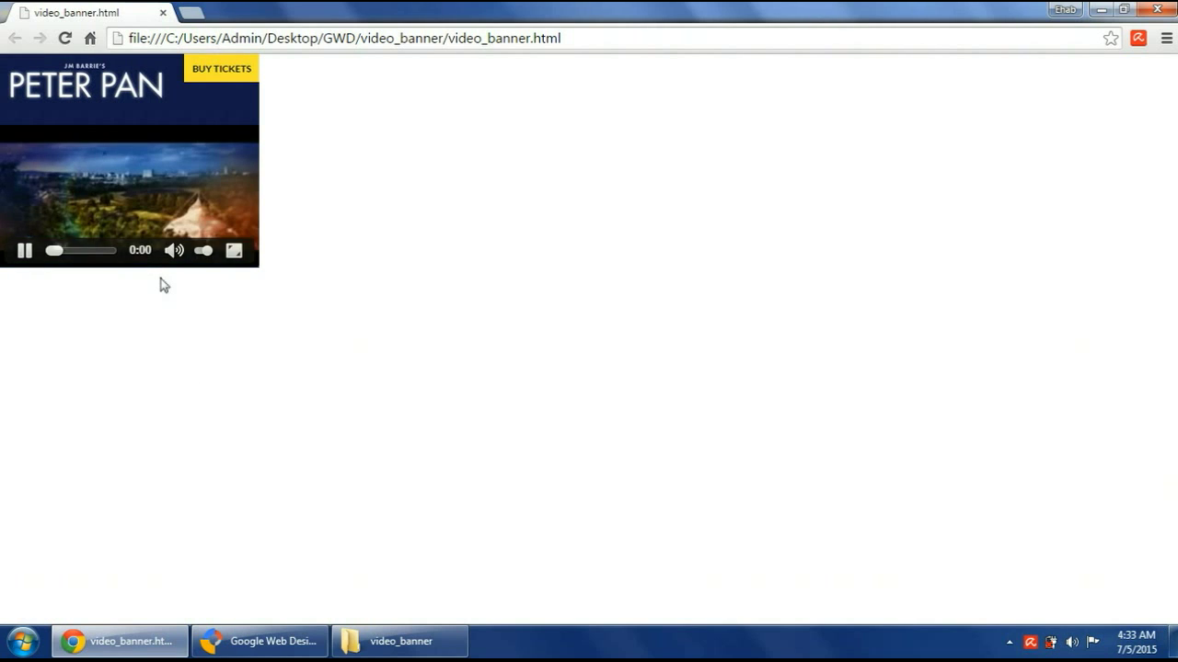
pyautogui.click(102, 251)
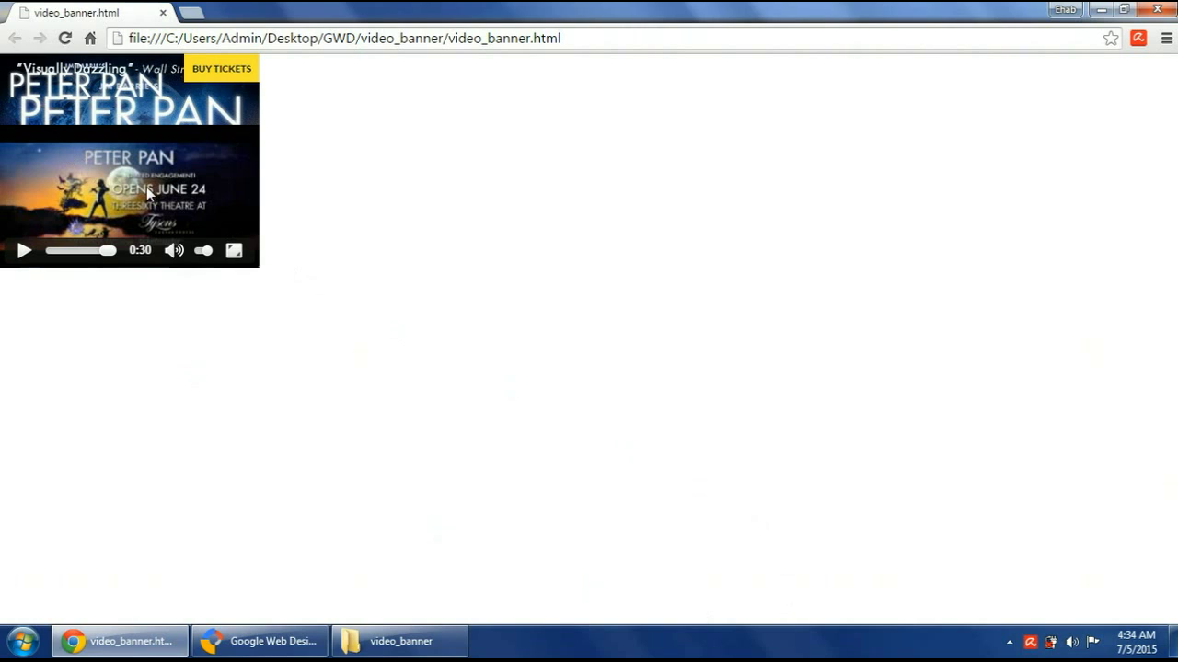
pyautogui.click(66, 37)
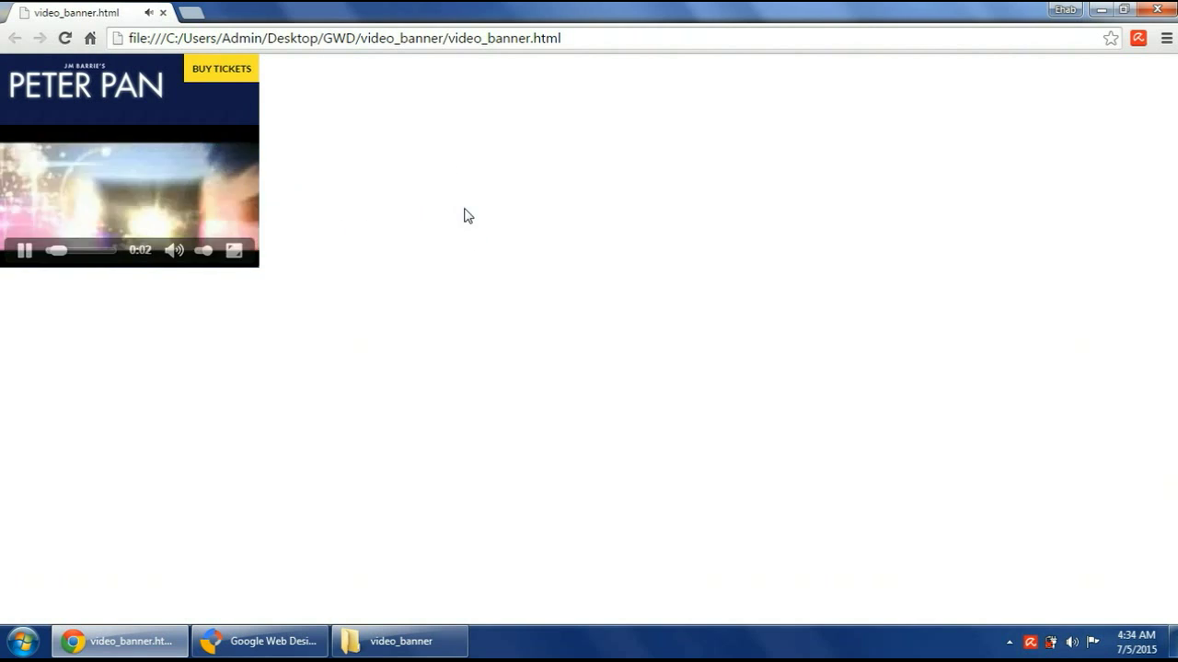
# Pause and resume the reloaded video, skip near its end, then return to Google Web Designer
pyautogui.click(27, 262)
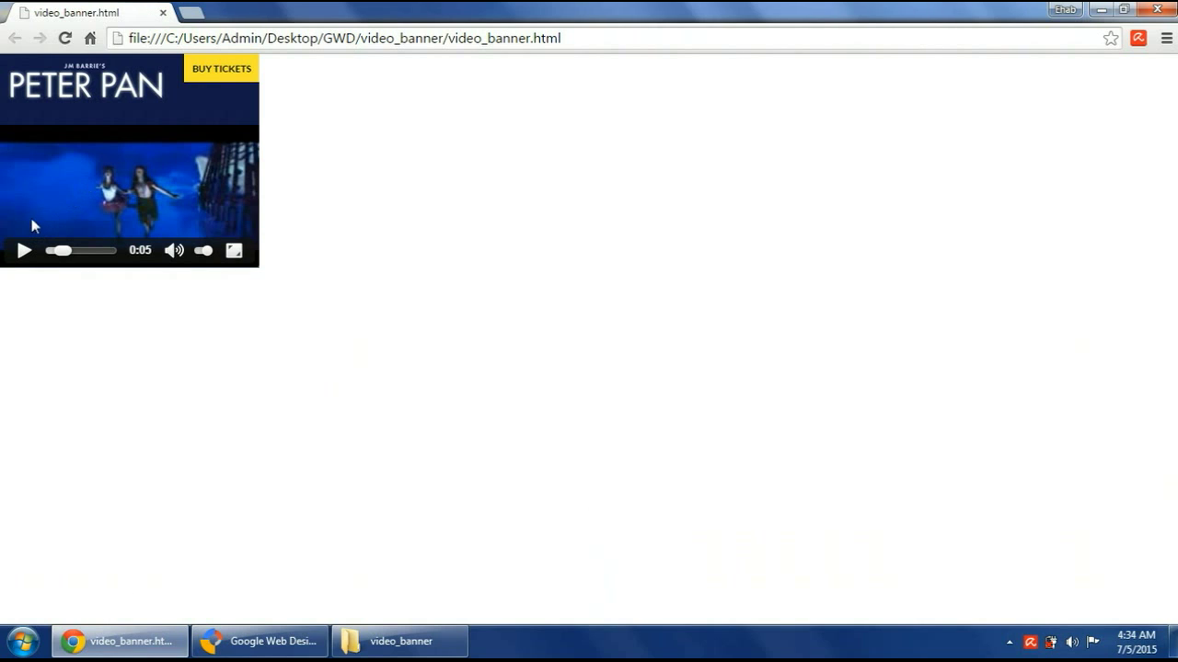
pyautogui.click(22, 255)
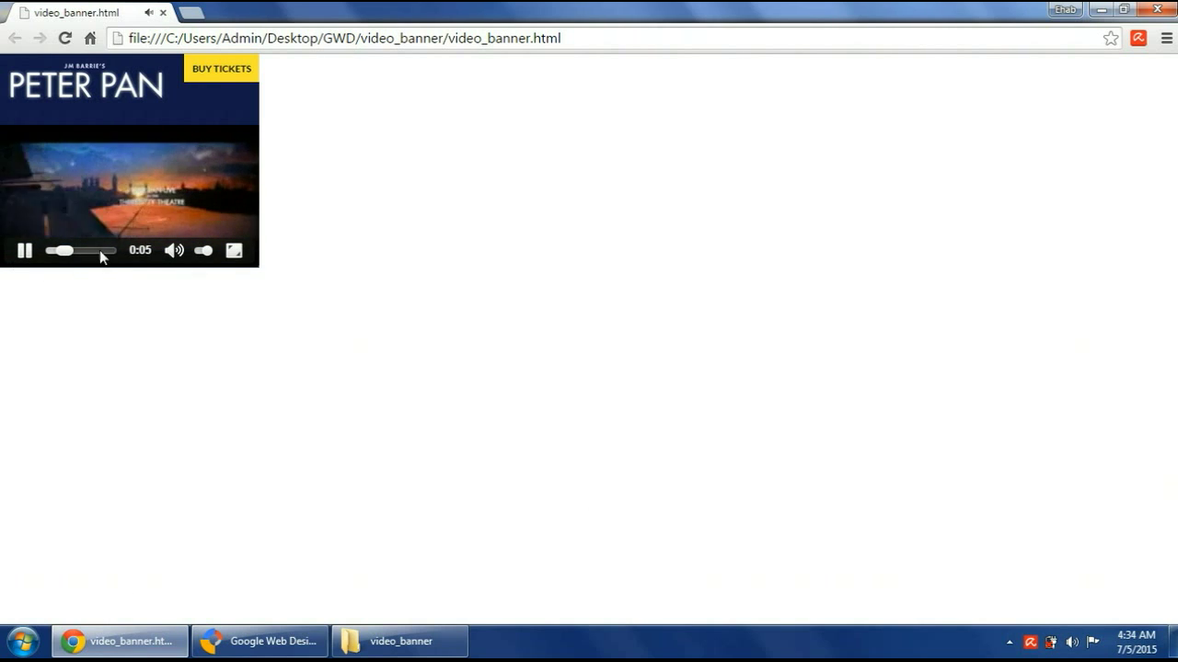
pyautogui.click(103, 251)
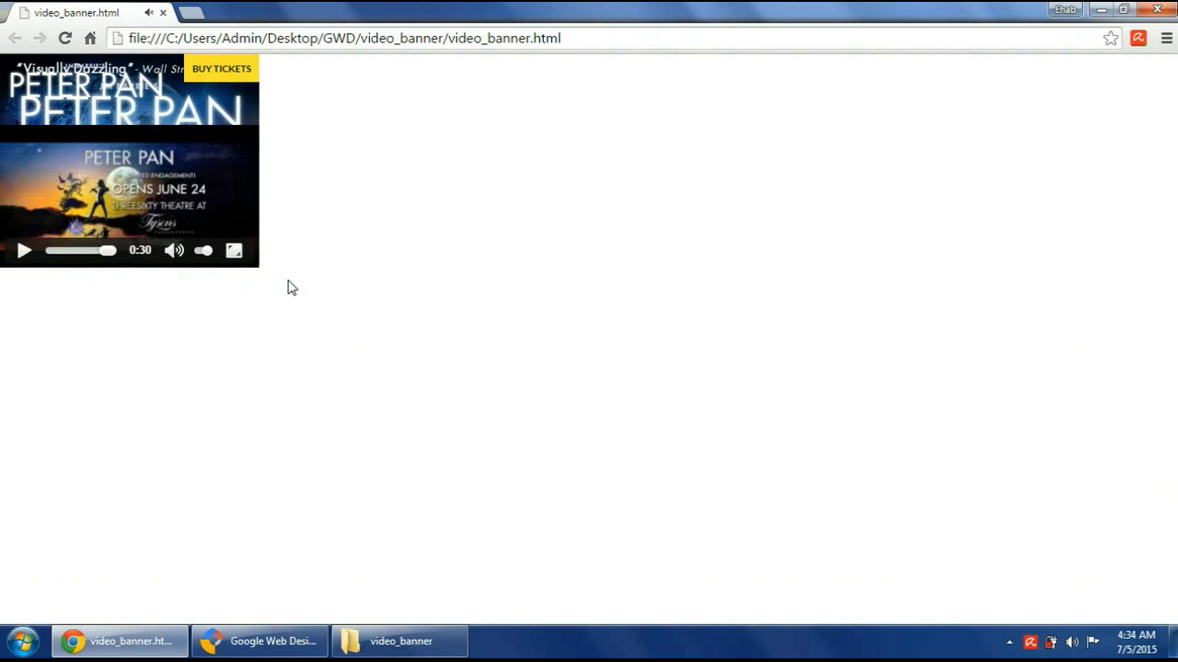
pyautogui.click(262, 641)
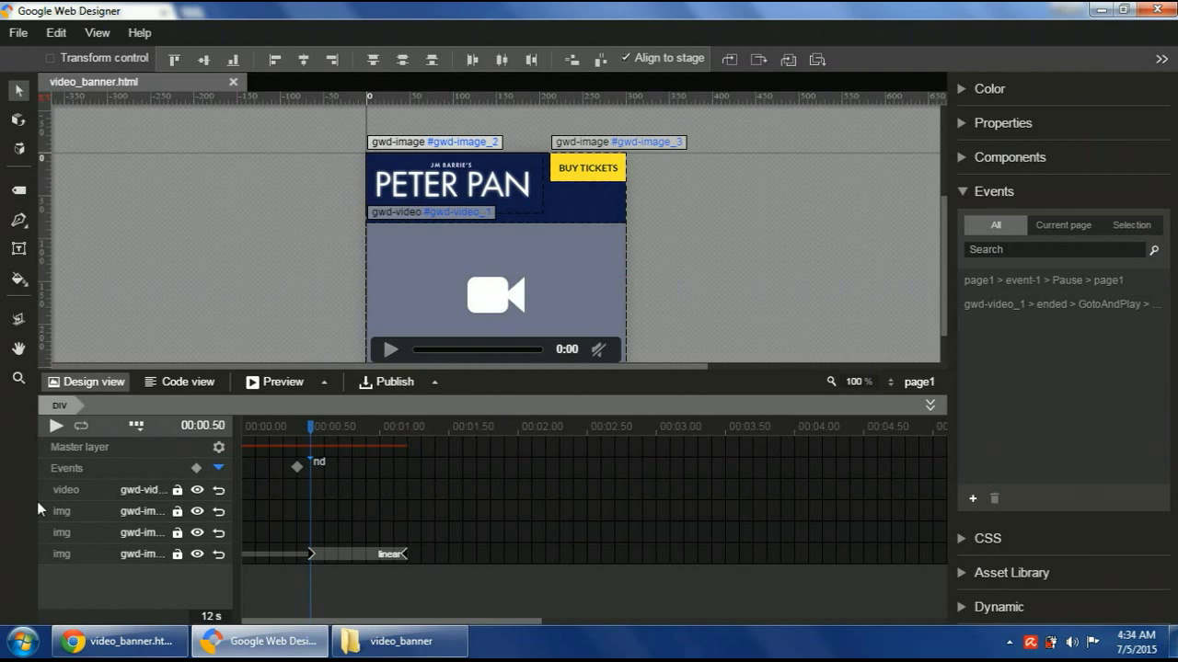
# Insert a keyframe on the video layer and stretch the animation to end at 1.20 s
pyautogui.rightClick(310, 484)
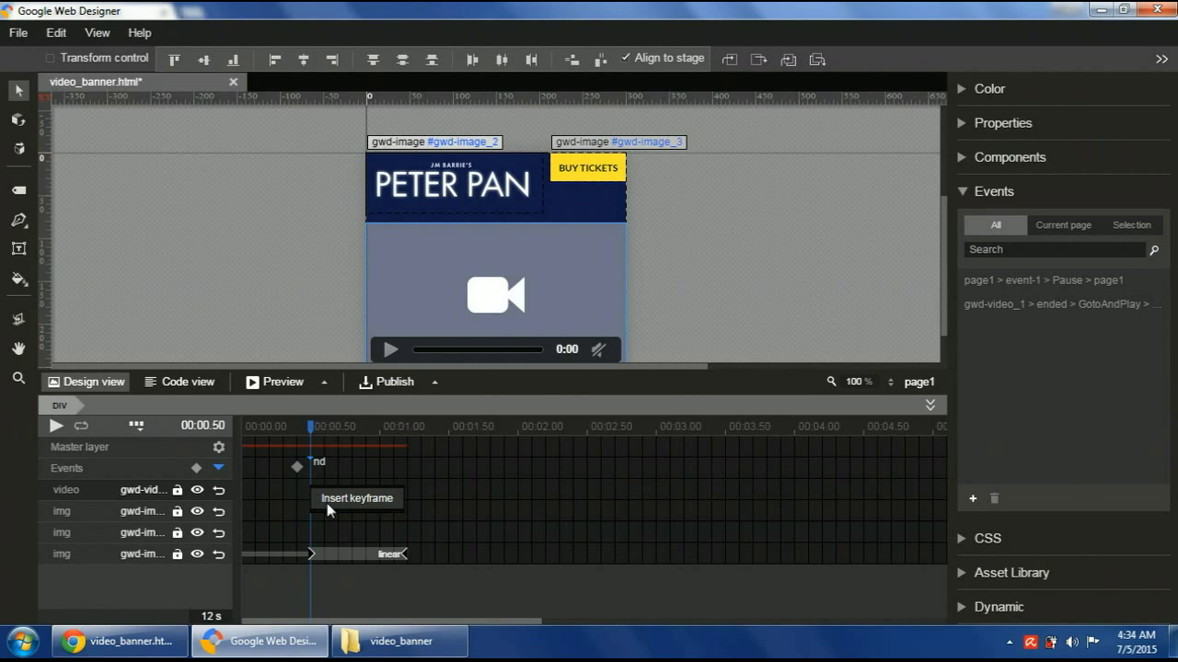
pyautogui.click(328, 503)
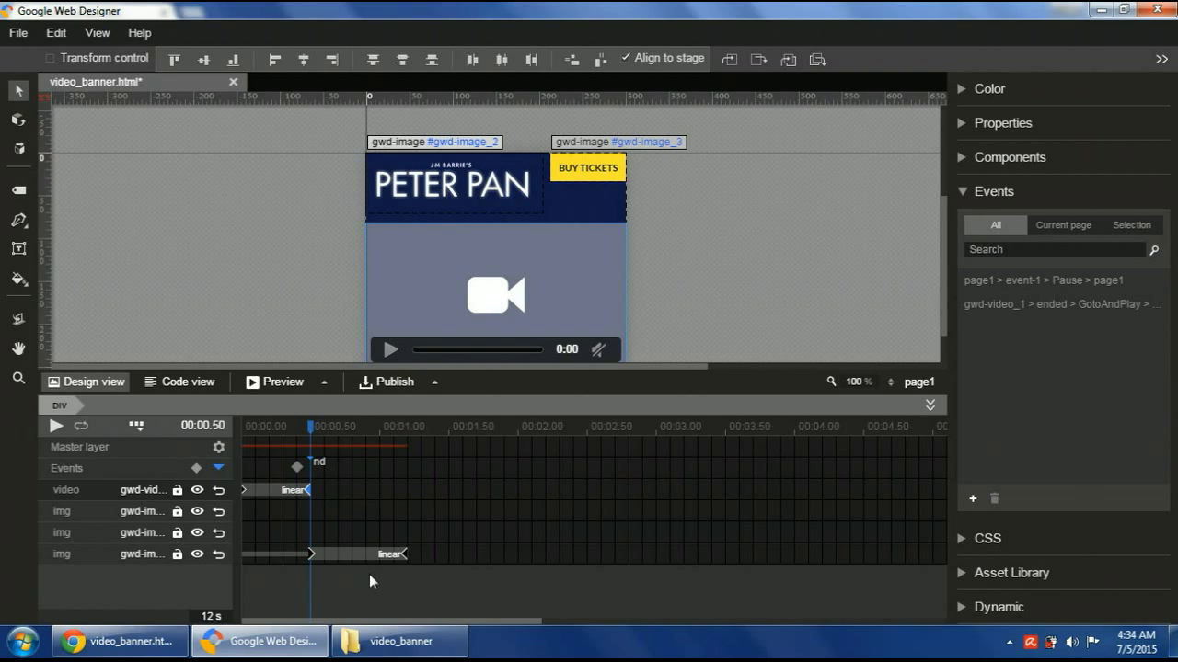
pyautogui.click(292, 494)
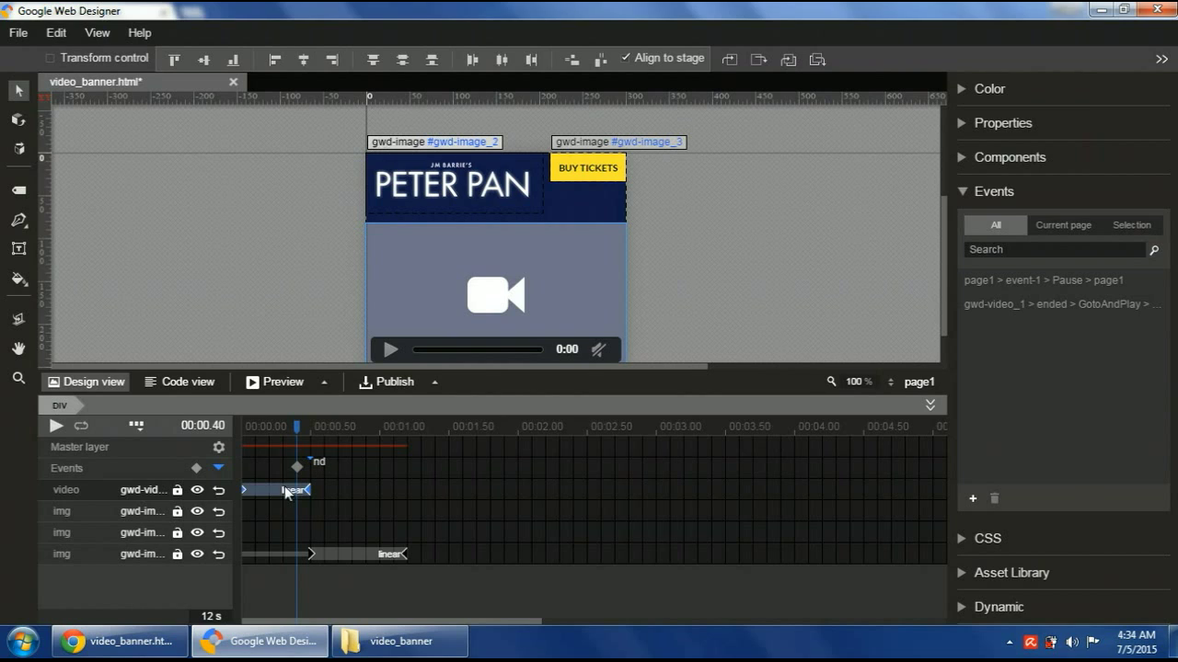
pyautogui.moveTo(269, 493); pyautogui.dragTo(405, 493)
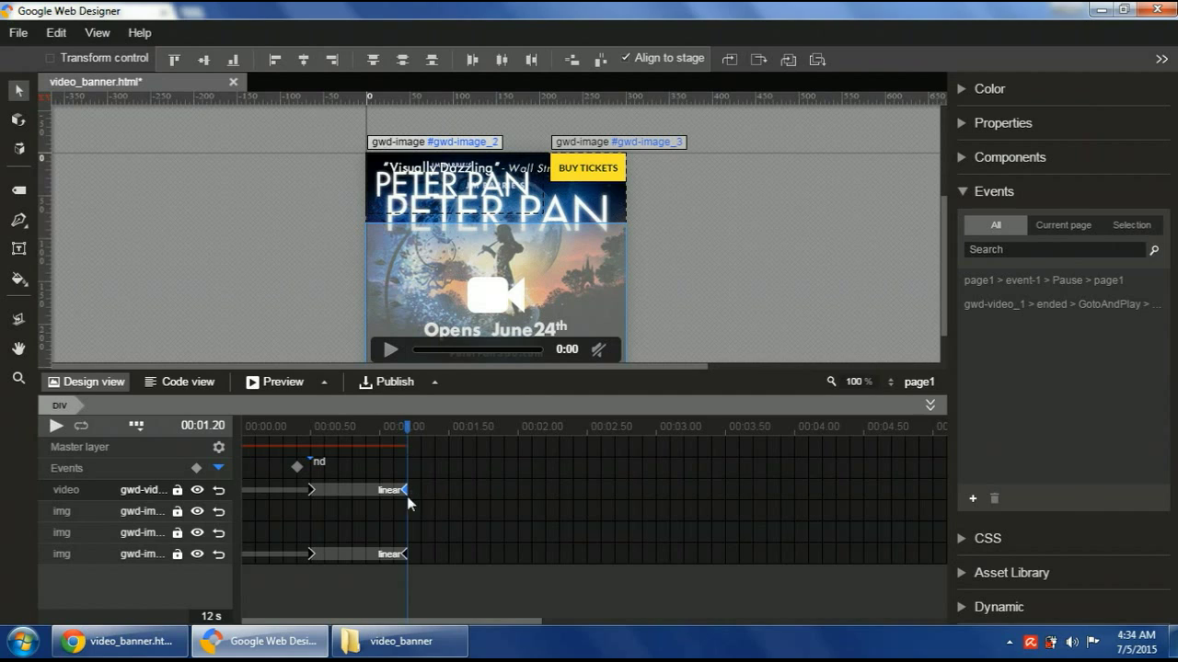
# Set the video's opacity to 0 at the 1.20 s end keyframe
pyautogui.click(313, 491)
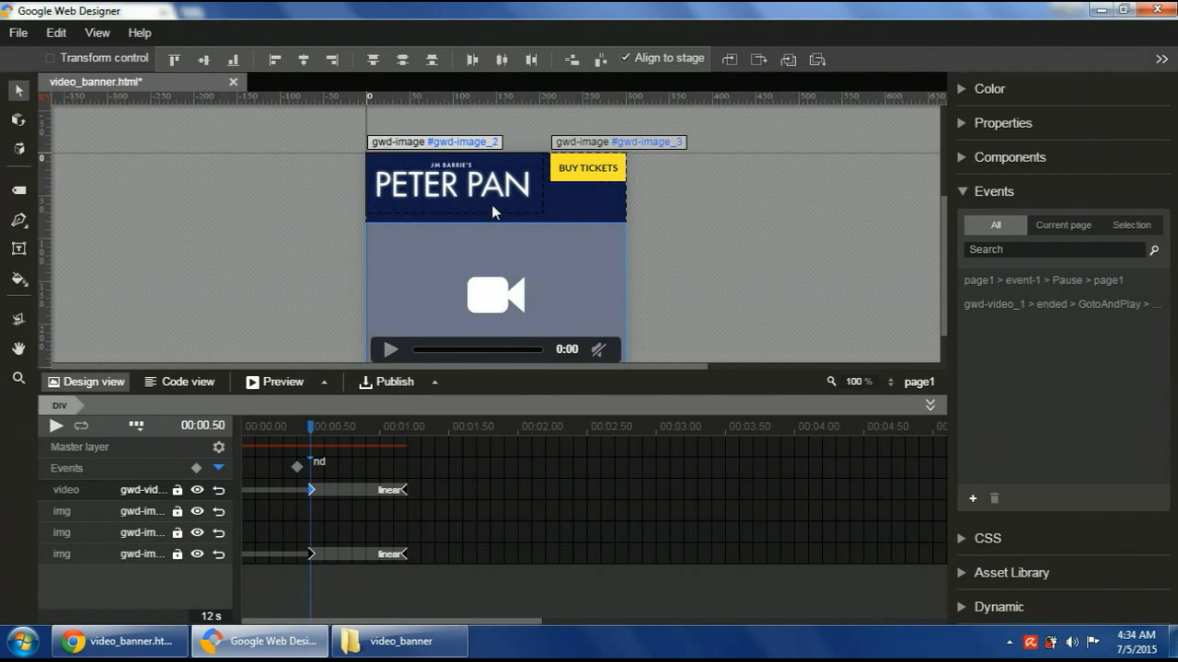
pyautogui.click(1029, 126)
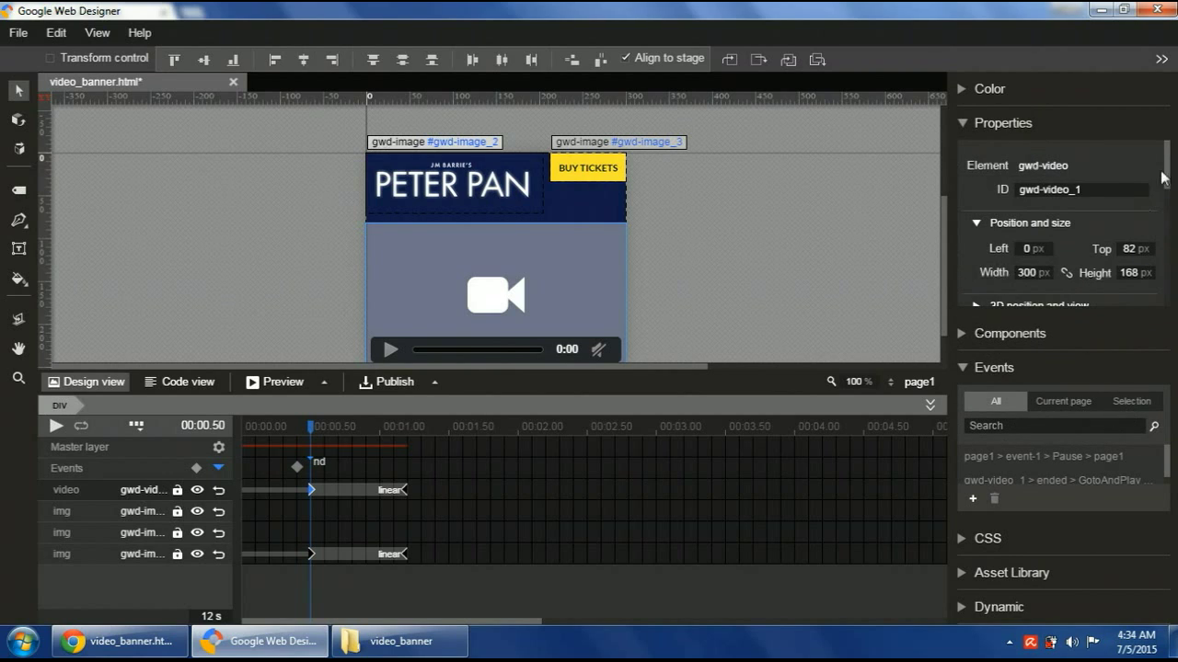
pyautogui.scroll(-3, 1022, 257)
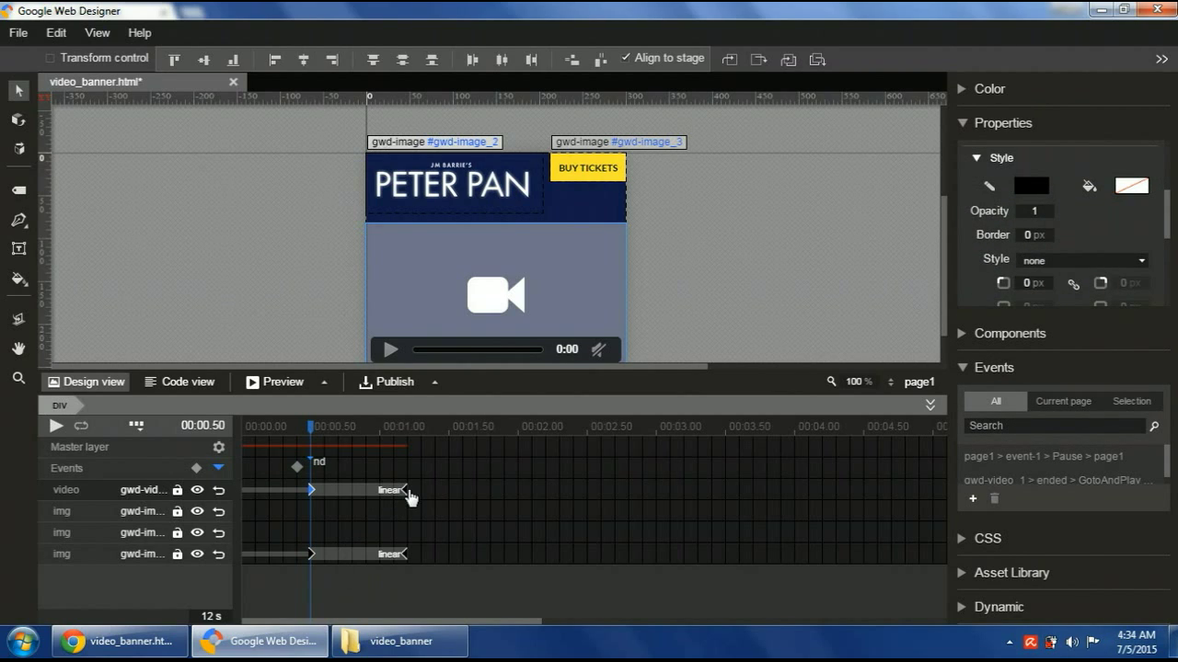
pyautogui.click(407, 491)
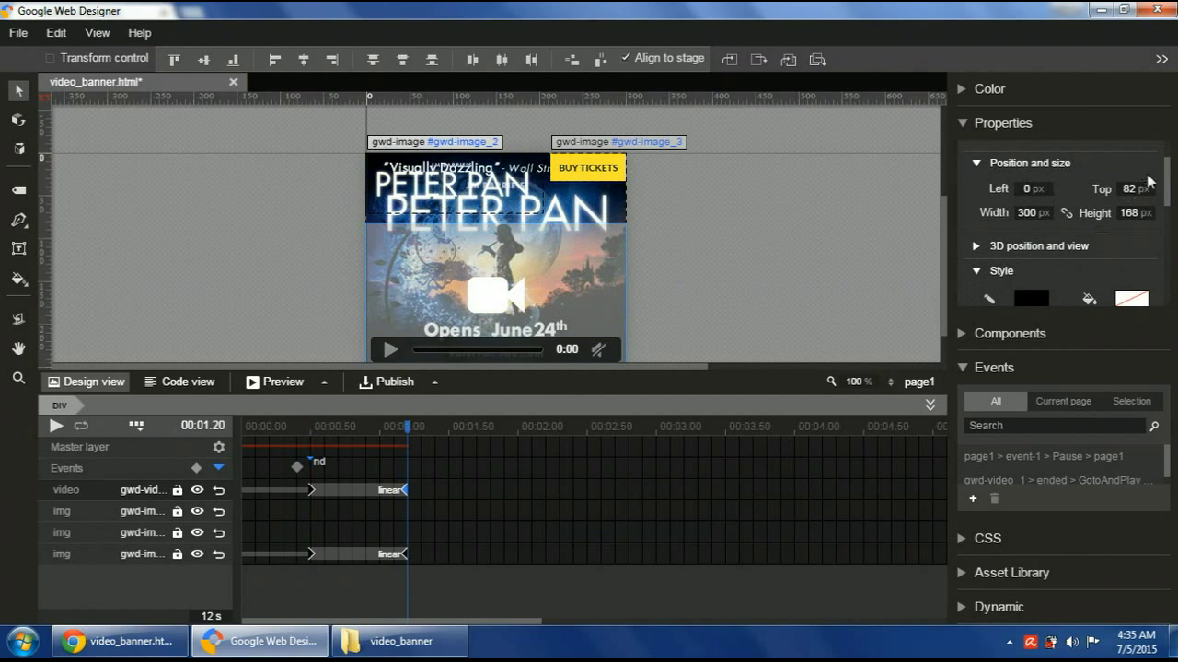
pyautogui.scroll(-3, 1173, 199)
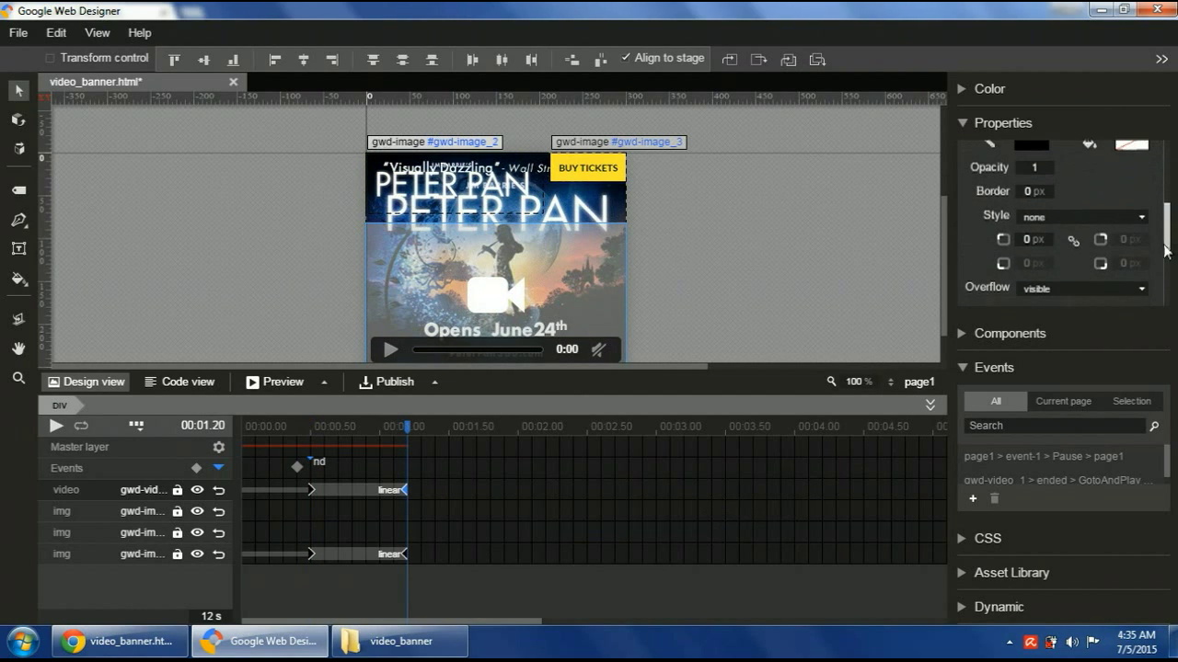
pyautogui.click(1031, 169)
pyautogui.write('0')
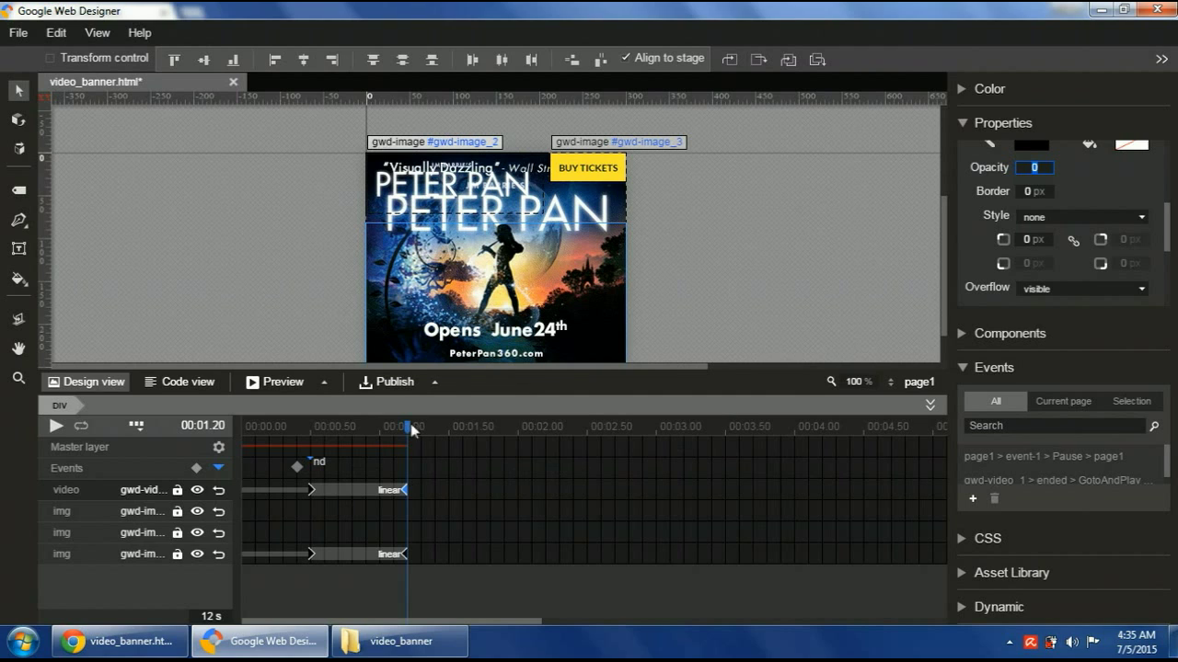
# Scrub the timeline to preview the video fading out, then save the file
pyautogui.moveTo(411, 432); pyautogui.dragTo(316, 453)
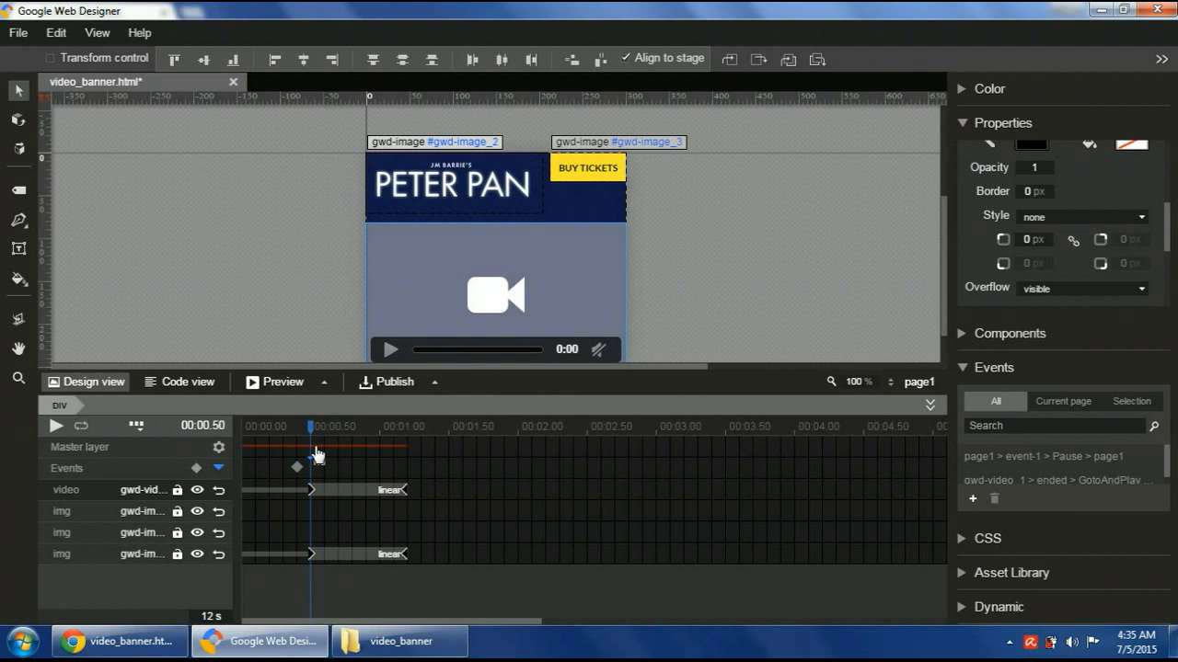
pyautogui.moveTo(316, 453); pyautogui.dragTo(411, 438)
pyautogui.hotkey('ctrl', 's')
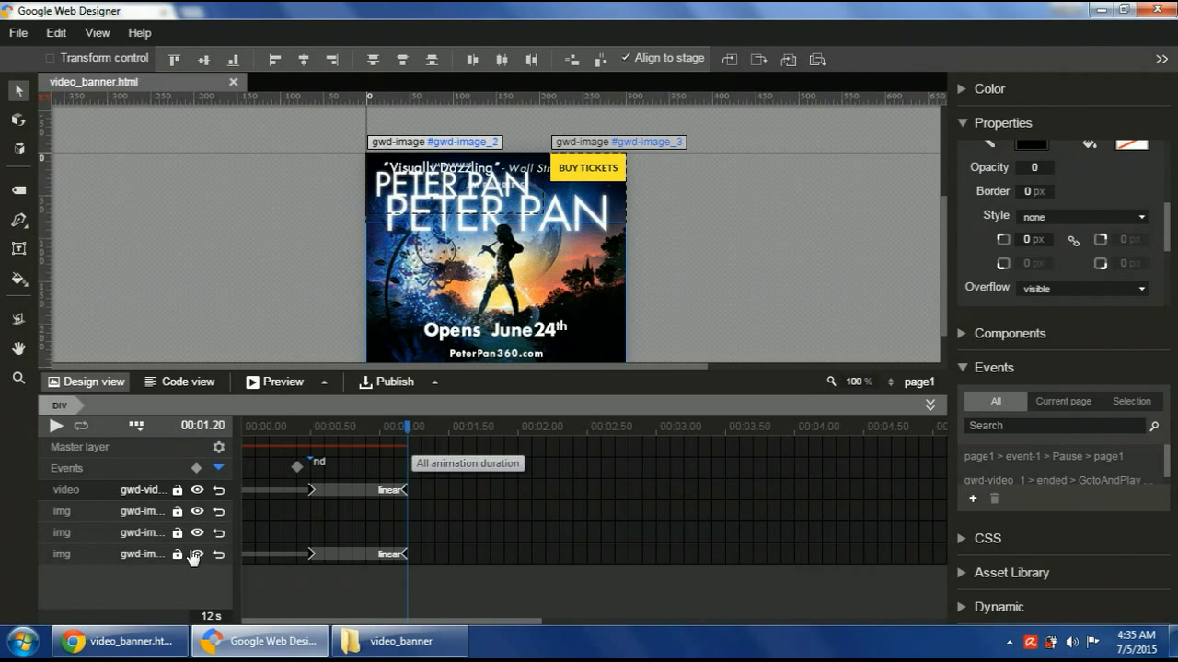
# Reload the Chrome preview and skip the video near its end to watch it fade to the poster
pyautogui.click(105, 649)
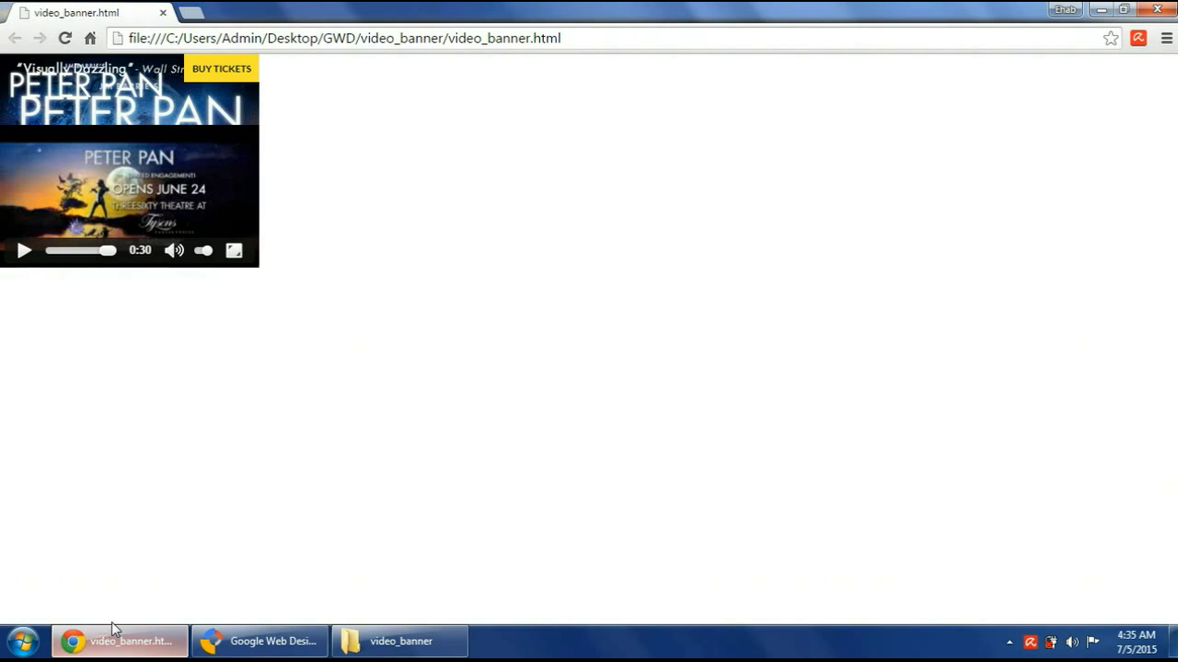
pyautogui.press('F5')
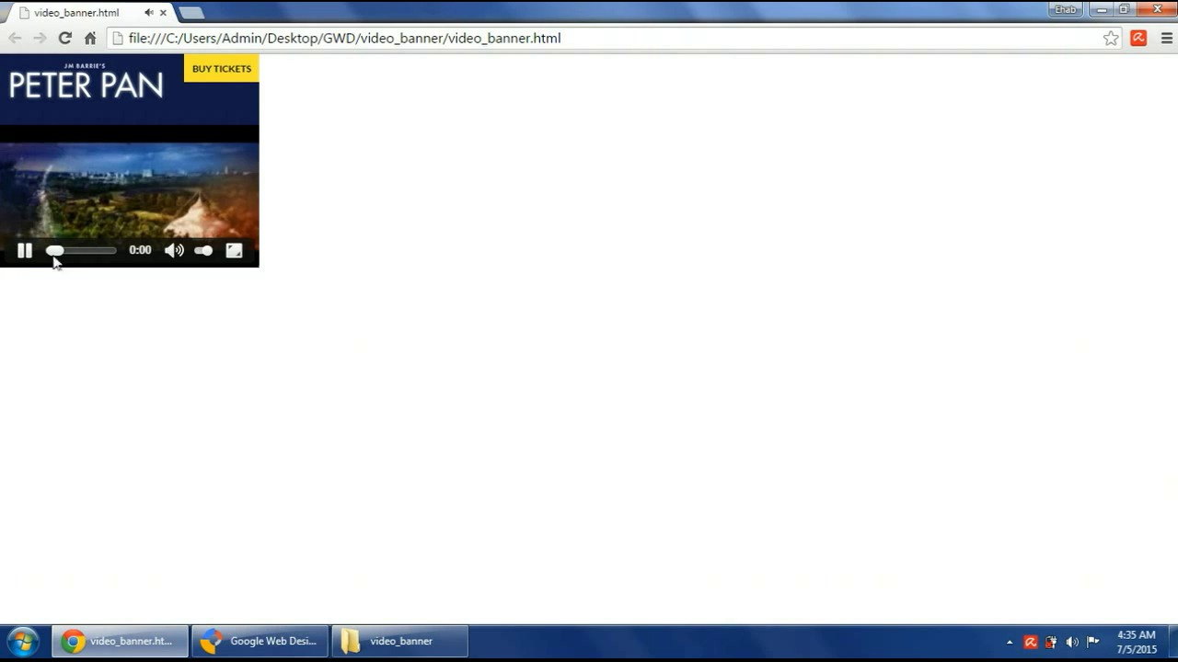
pyautogui.moveTo(53, 252); pyautogui.dragTo(107, 258)
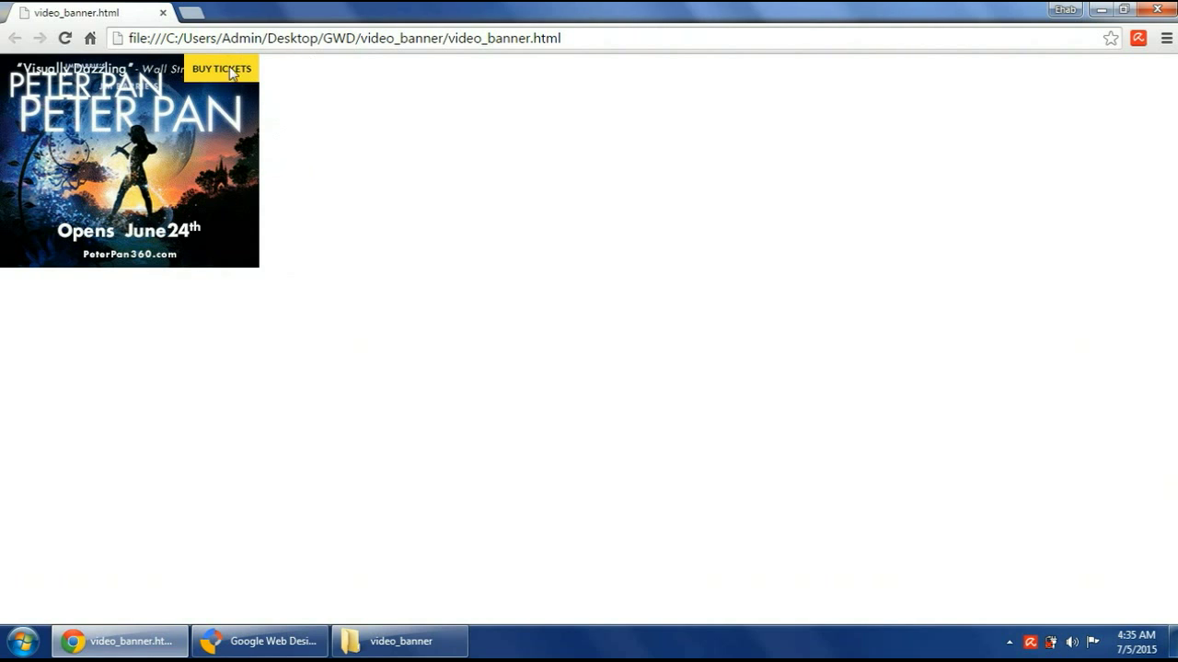
pyautogui.click(253, 641)
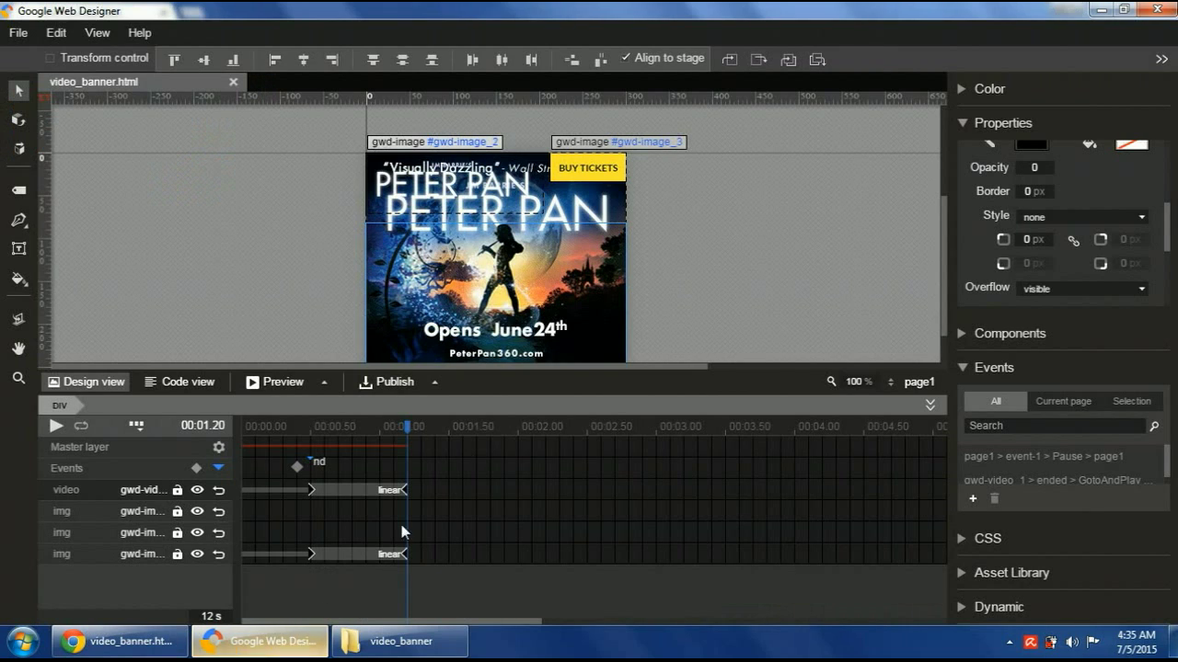
# Move the full-size poster image layer directly under the video layer and preview in Chrome
pyautogui.click(82, 564)
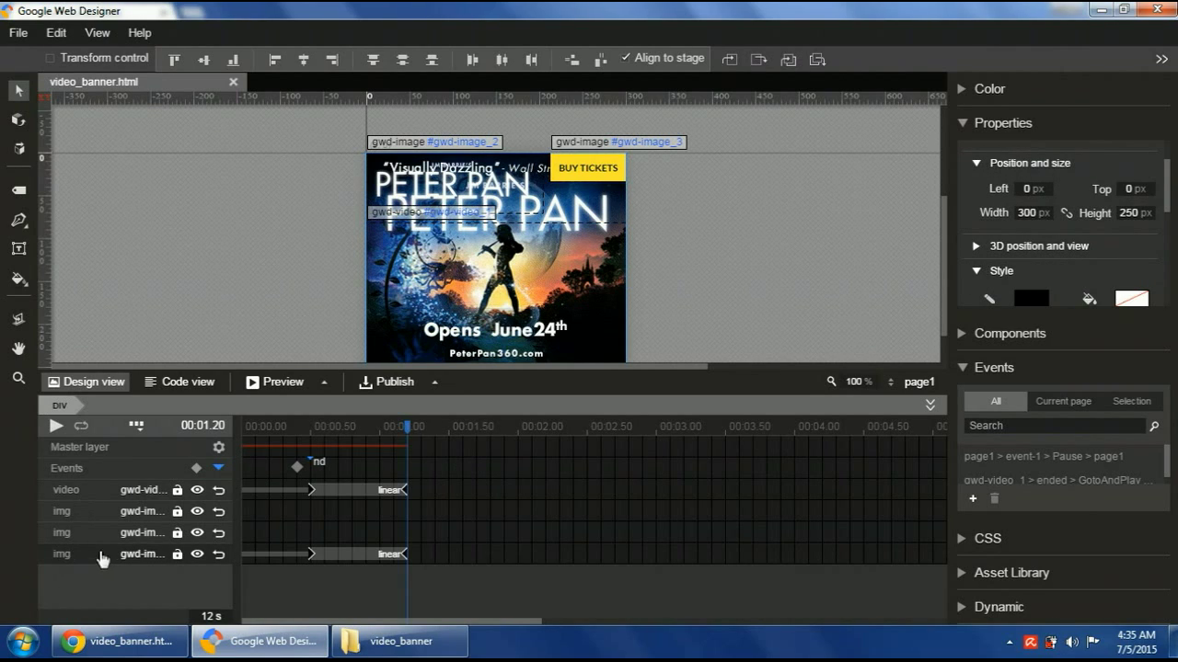
pyautogui.moveTo(86, 558); pyautogui.dragTo(85, 513)
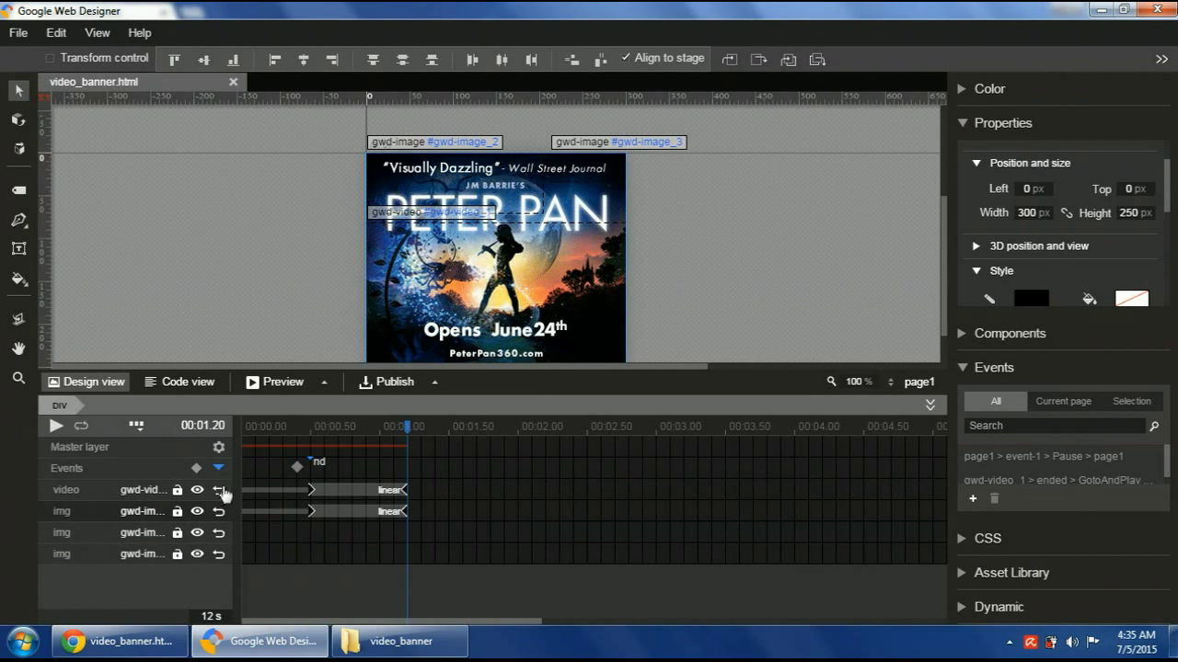
pyautogui.hotkey('ctrl', 'Return')
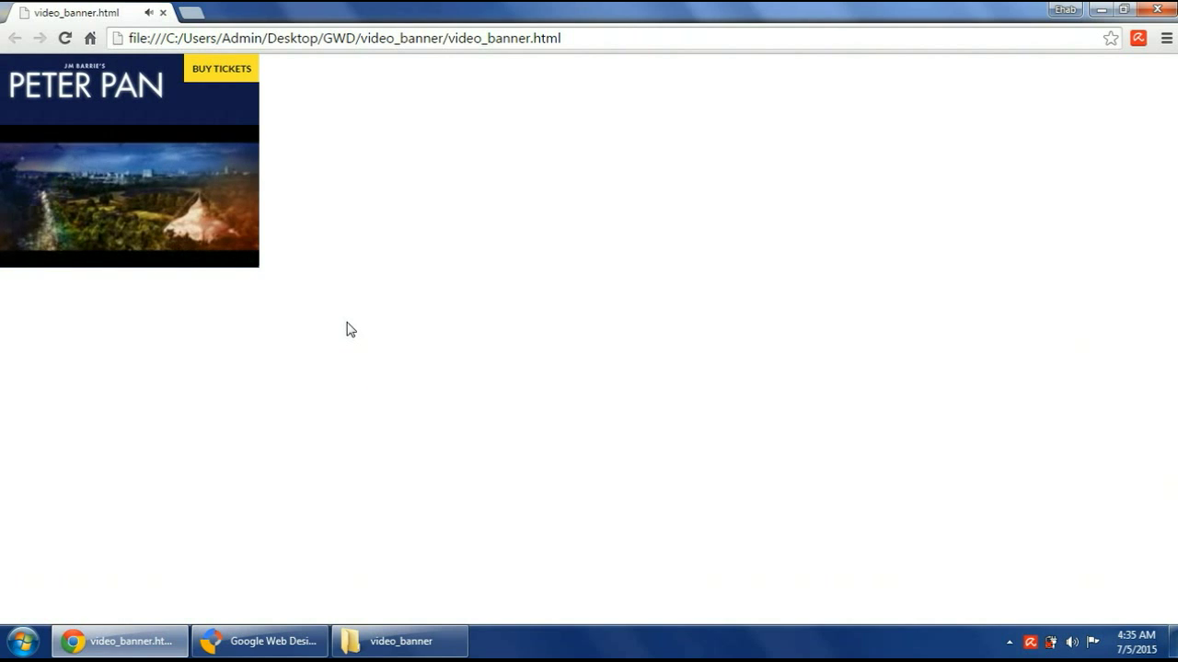
# Skip the preview video near its end to confirm it finishes on the clean poster
pyautogui.click(105, 251)
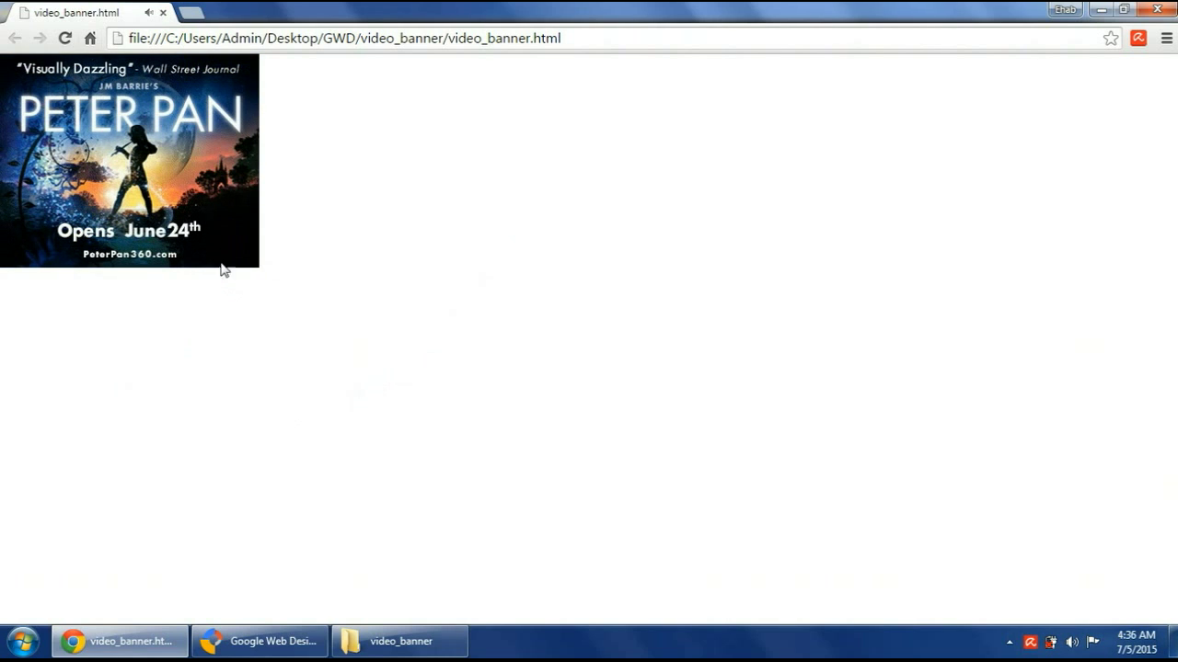
pyautogui.click(212, 640)
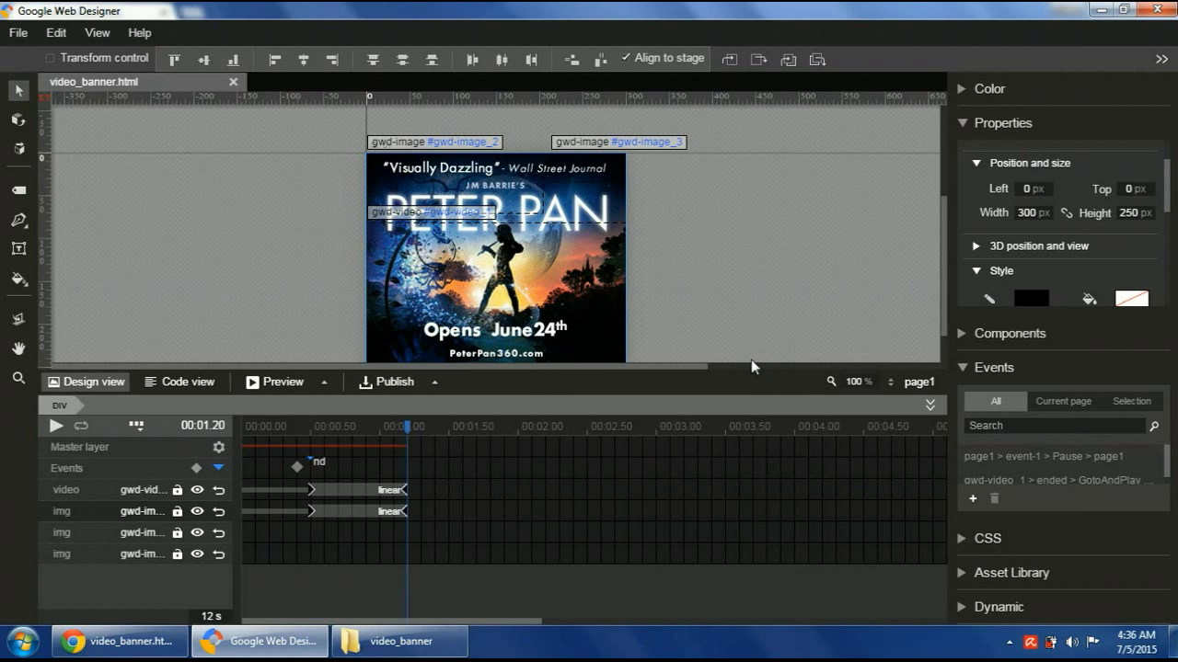
# Add a Tap Area component from the Components list onto the stage
pyautogui.moveTo(756, 379); pyautogui.dragTo(756, 442)
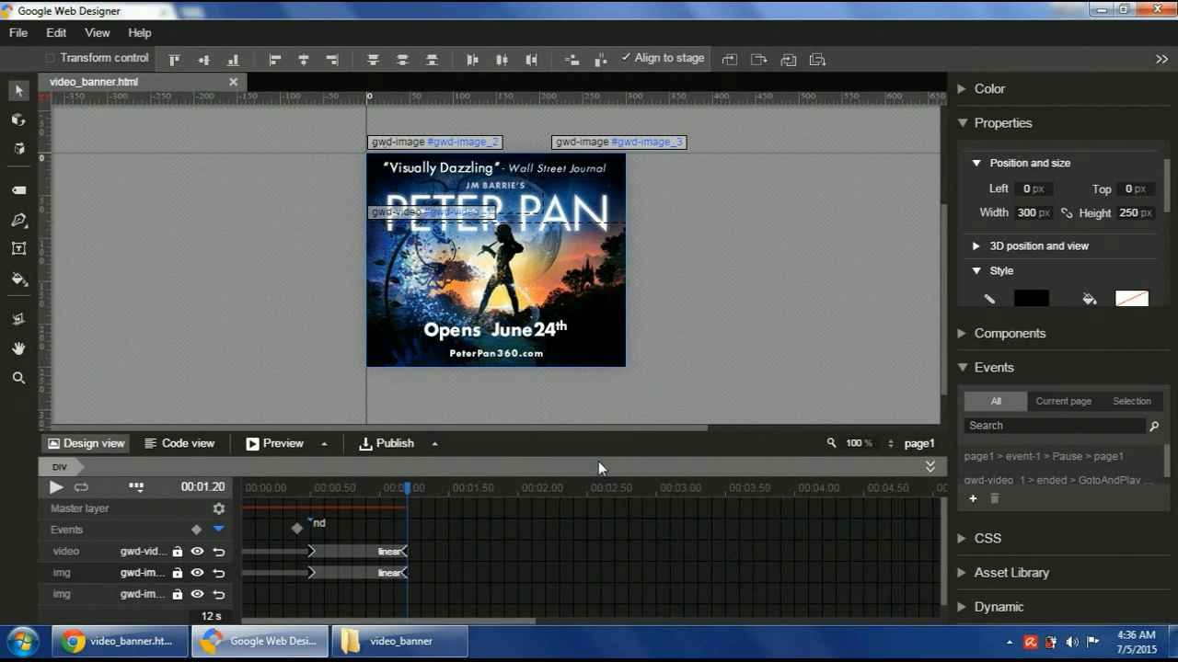
pyautogui.moveTo(410, 494); pyautogui.dragTo(337, 494)
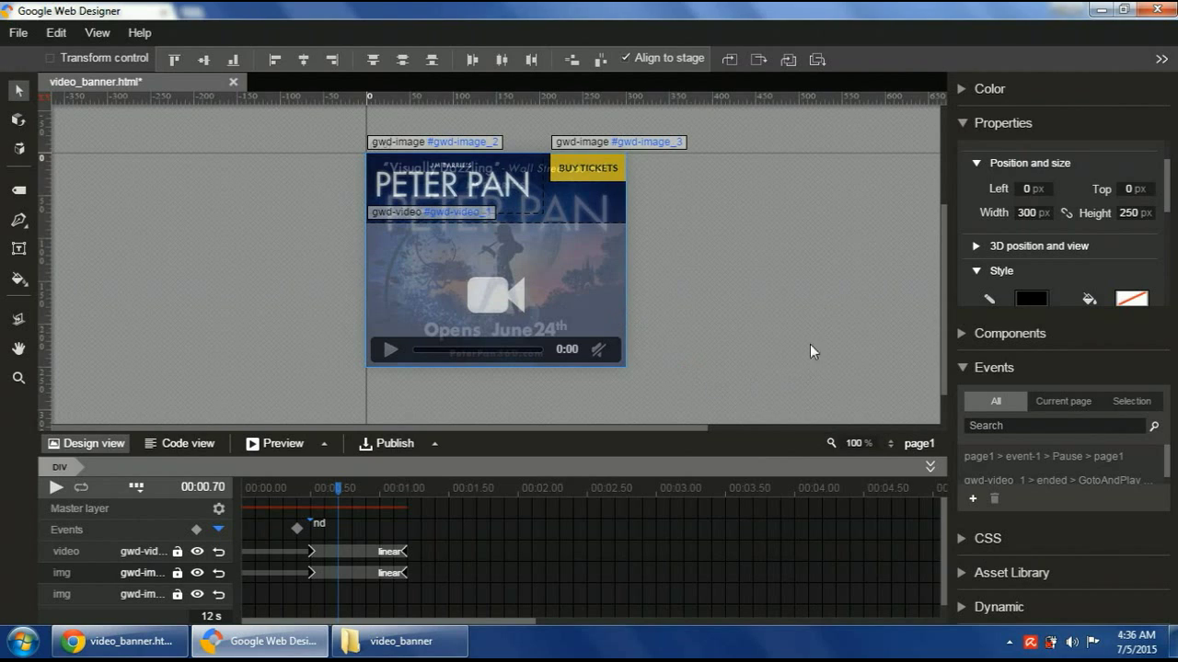
pyautogui.click(1056, 121)
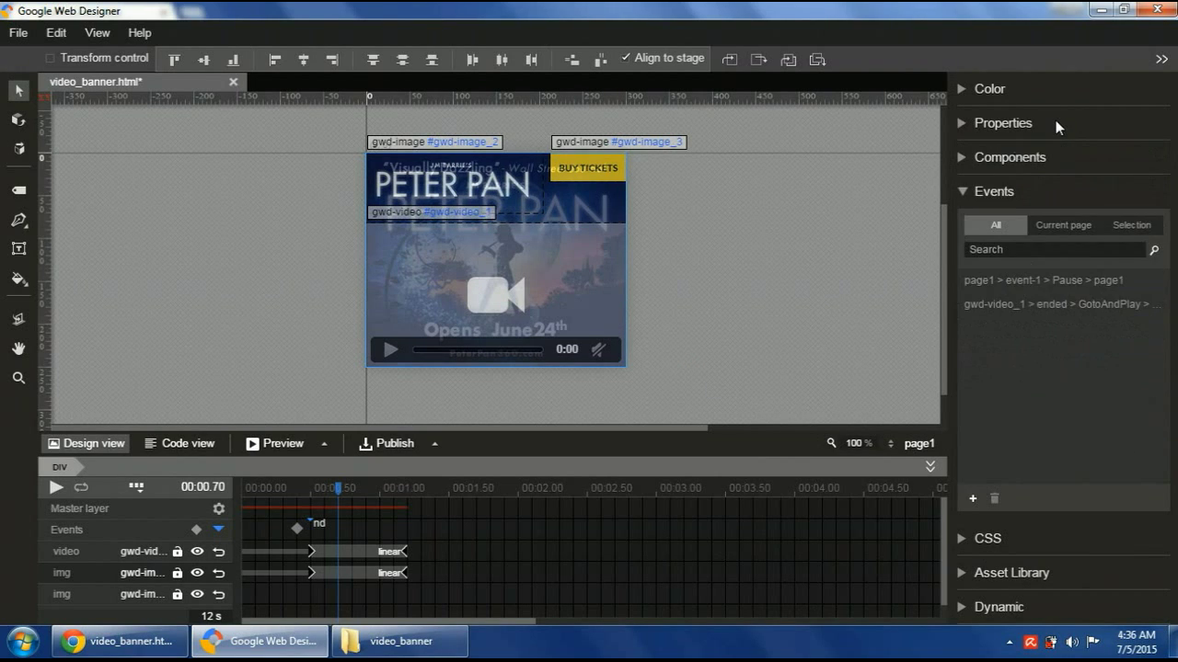
pyautogui.click(1024, 157)
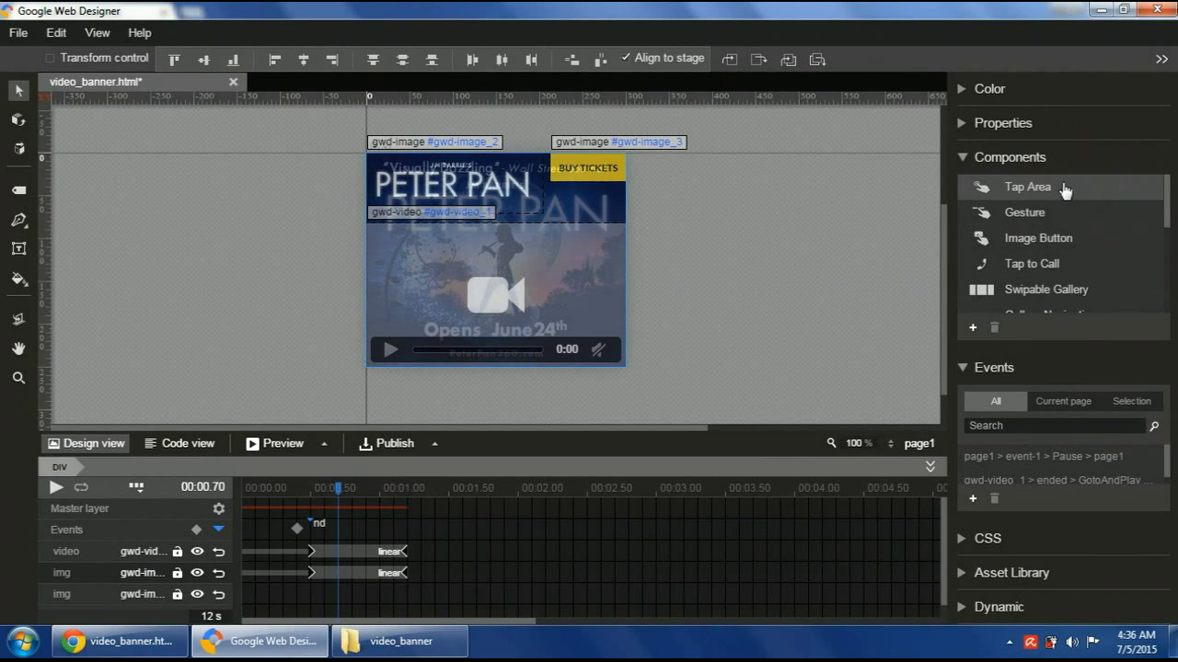
pyautogui.moveTo(1064, 189)
pyautogui.mouseDown()
pyautogui.moveTo(844, 247)
pyautogui.moveTo(599, 211)
pyautogui.mouseUp()
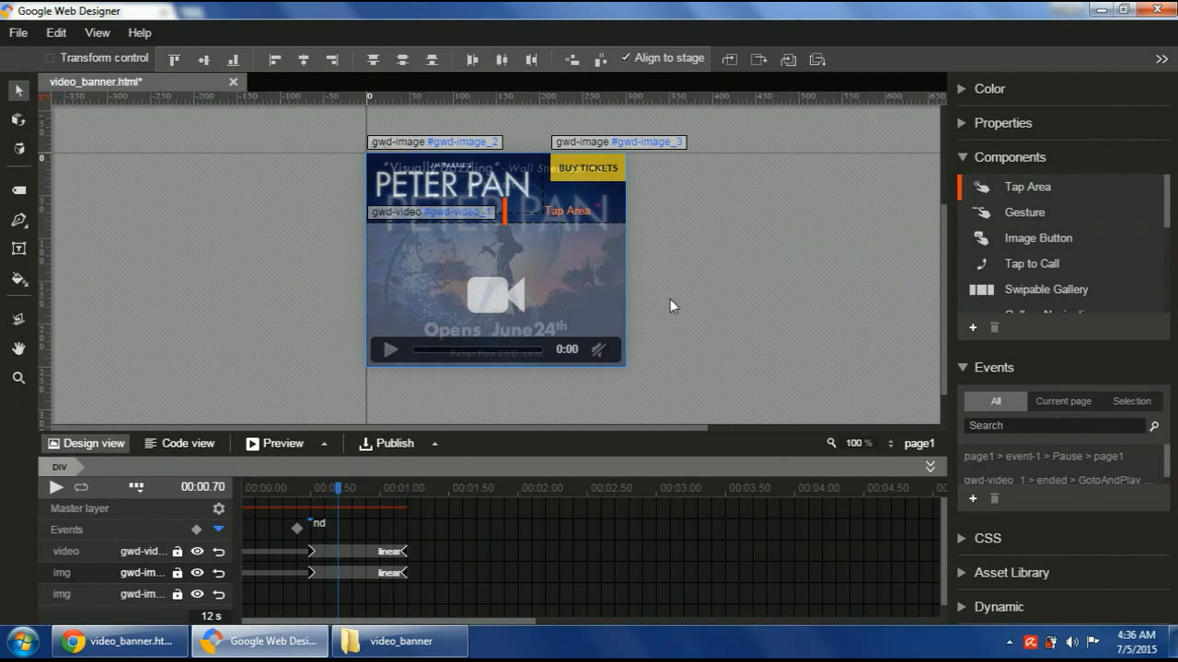
pyautogui.moveTo(670, 300); pyautogui.dragTo(670, 300)
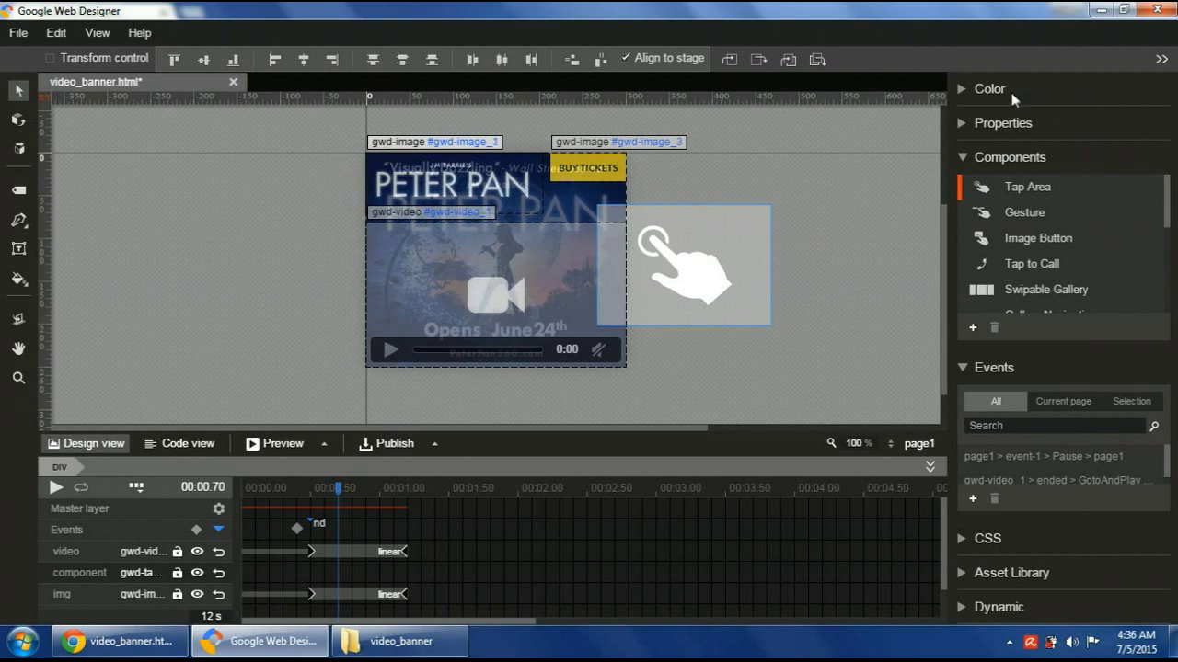
# Size the tap area to 300 x 250 px and align it to the stage's top-left corner
pyautogui.click(1008, 122)
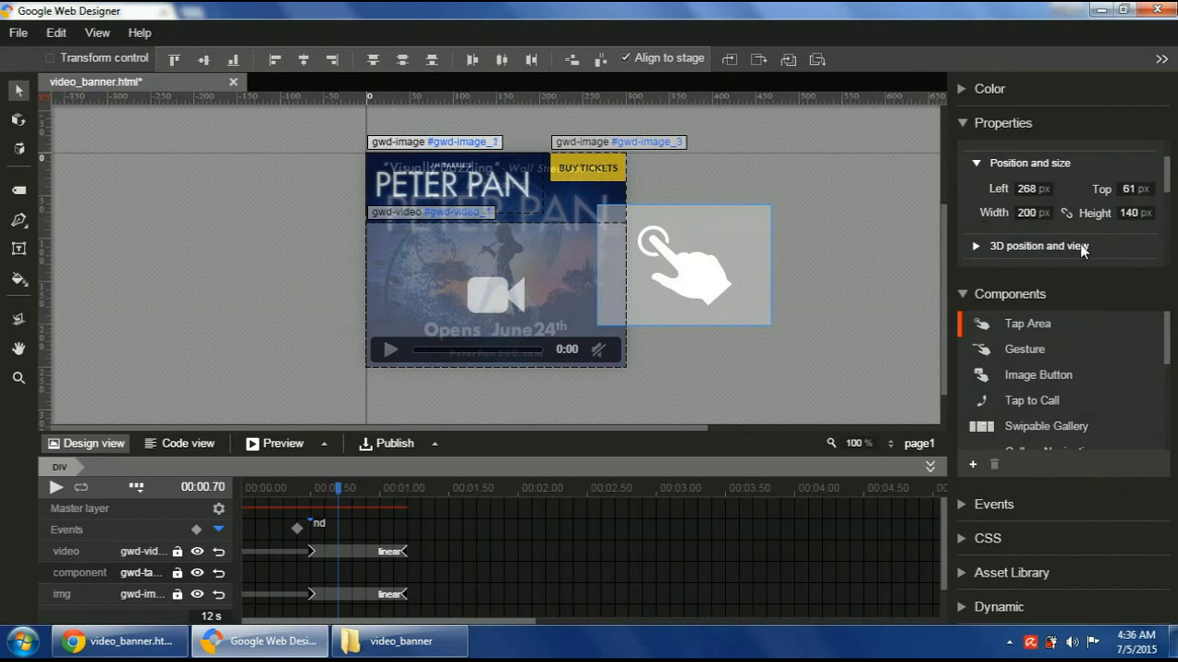
pyautogui.click(1025, 217)
pyautogui.write('300')
pyautogui.press('Tab')
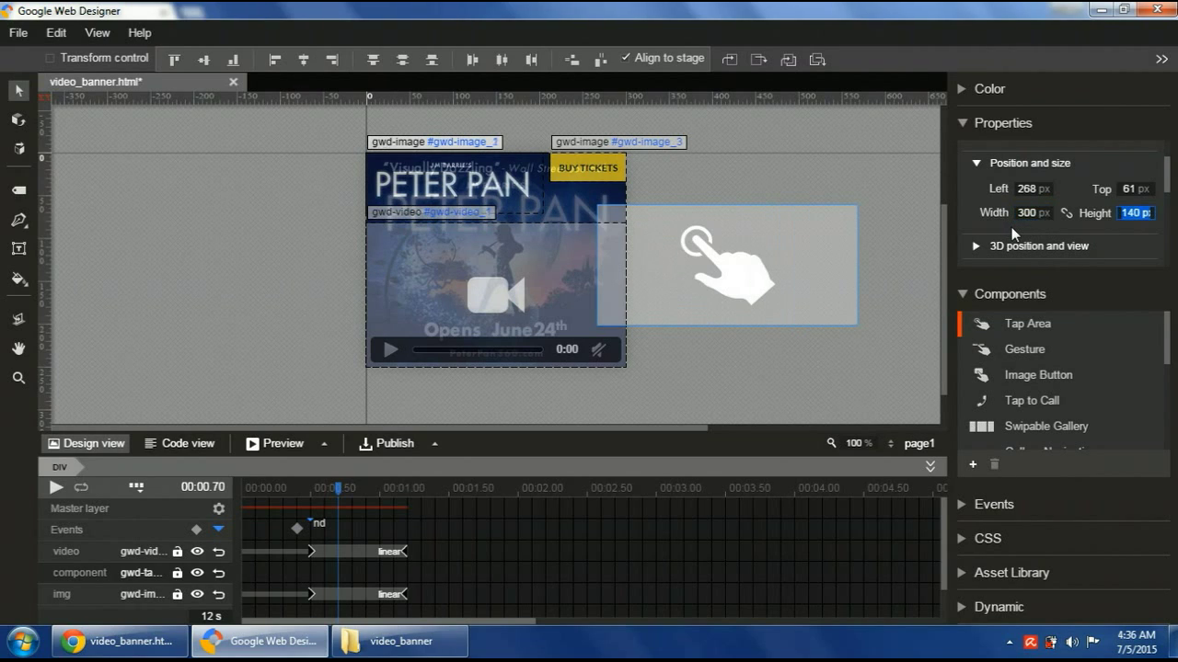
pyautogui.write('250')
pyautogui.press('Return')
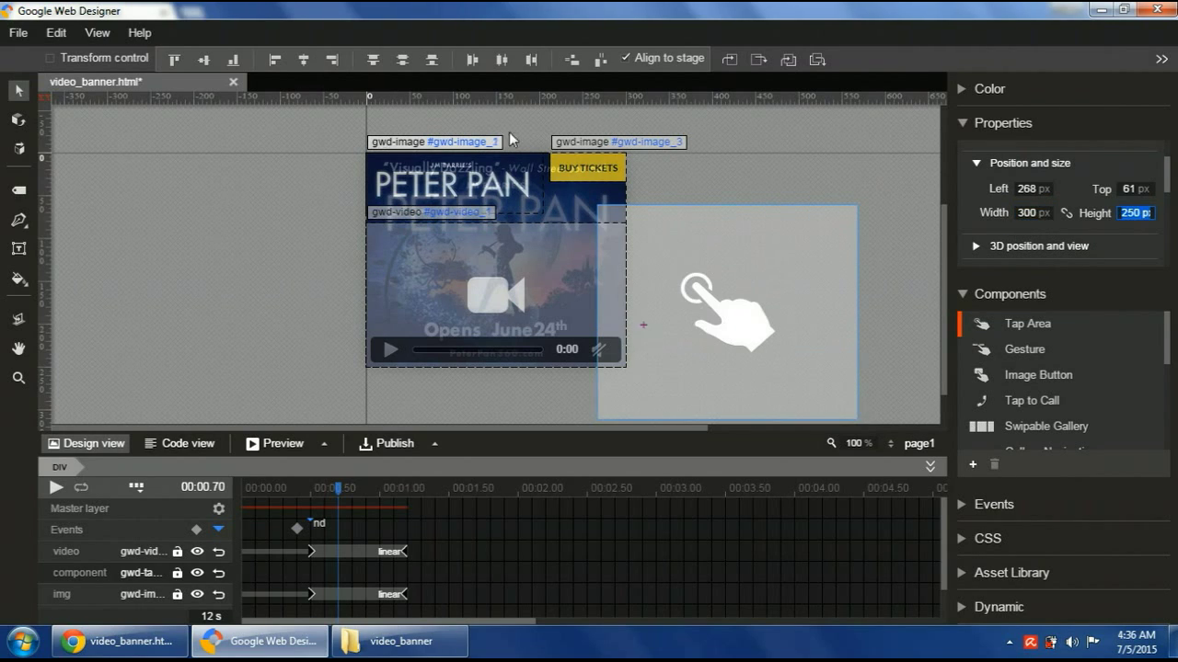
pyautogui.click(173, 60)
pyautogui.click(274, 60)
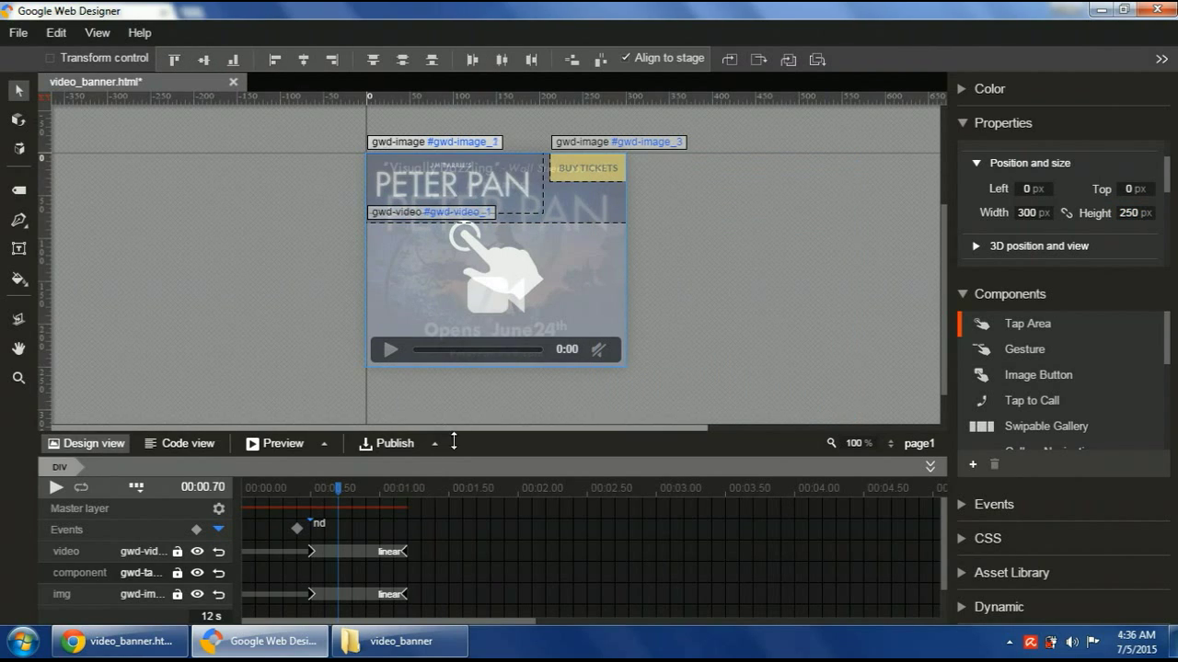
# Enlarge the timeline to show all layers and collapse the size and components panels
pyautogui.moveTo(453, 442); pyautogui.dragTo(443, 346)
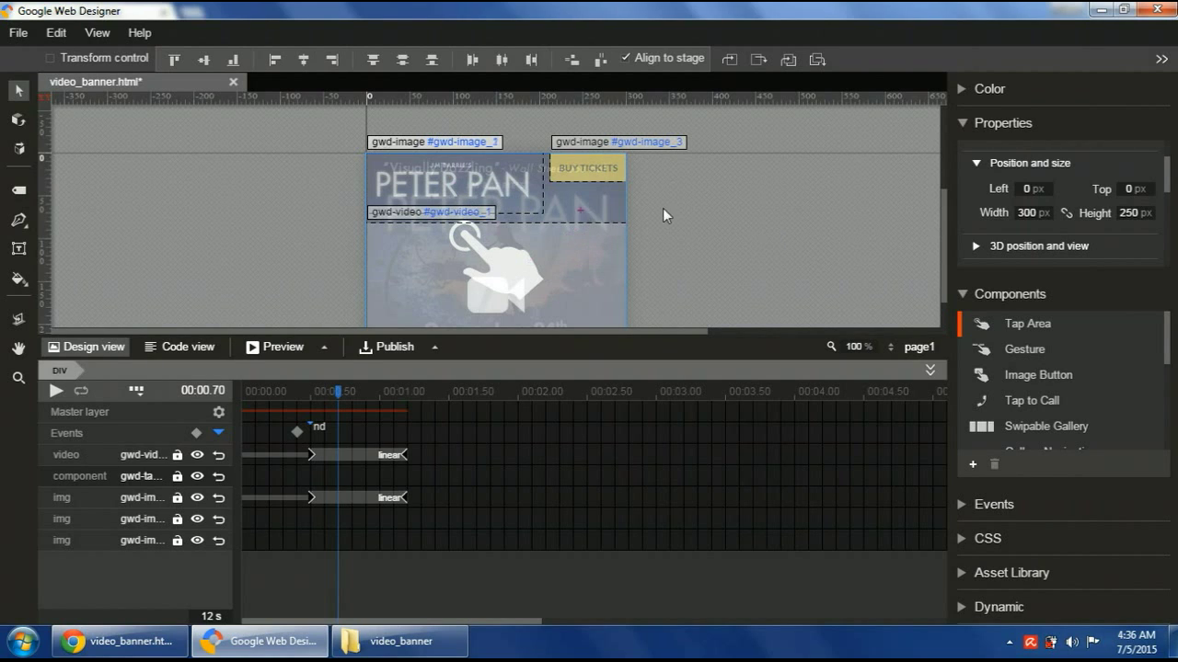
pyautogui.click(1005, 133)
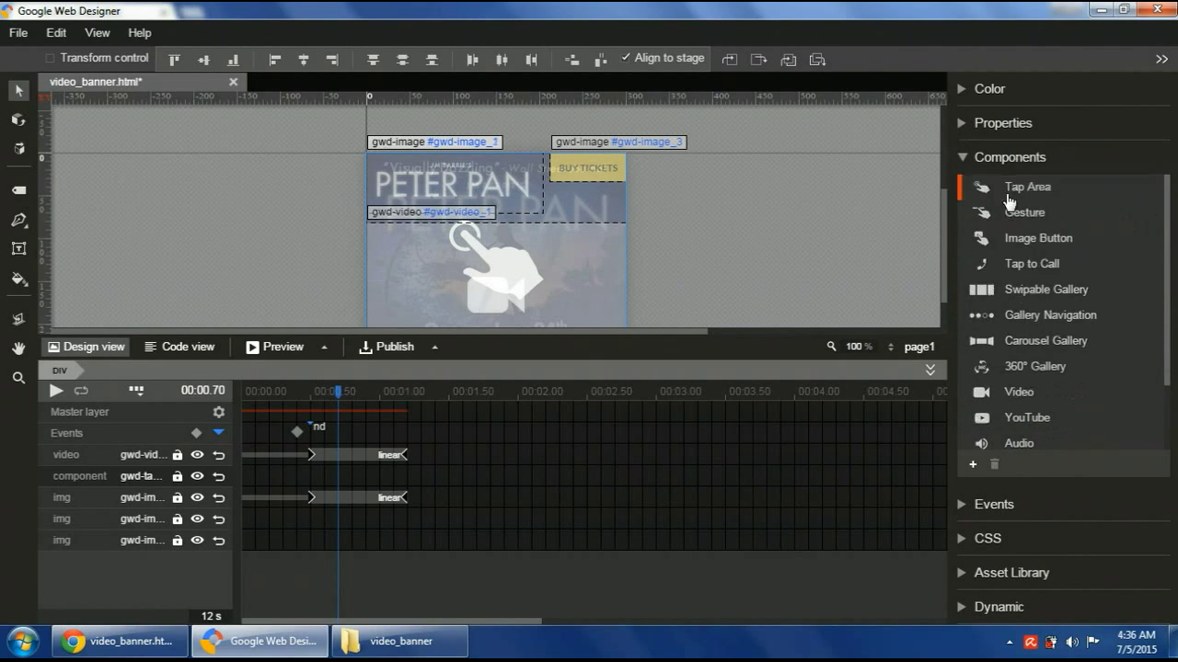
pyautogui.click(1009, 158)
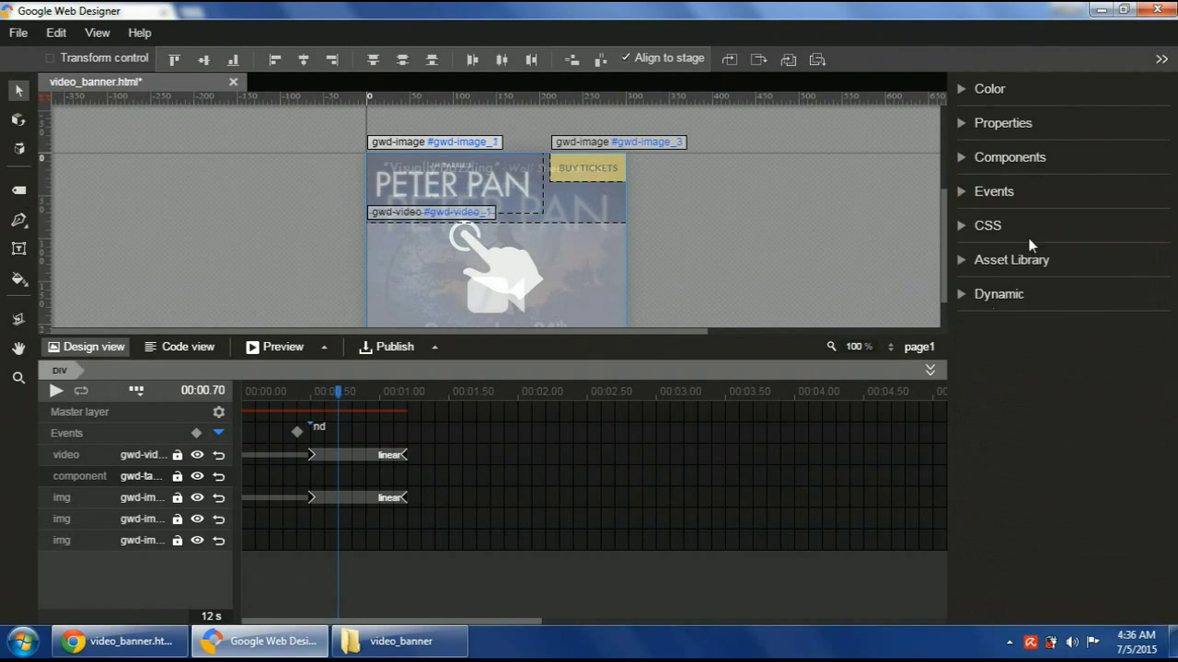
# Add a gwd-taparea_1 Touch/Click event with the Google Ad Exit action on gwd-ad
pyautogui.click(1005, 191)
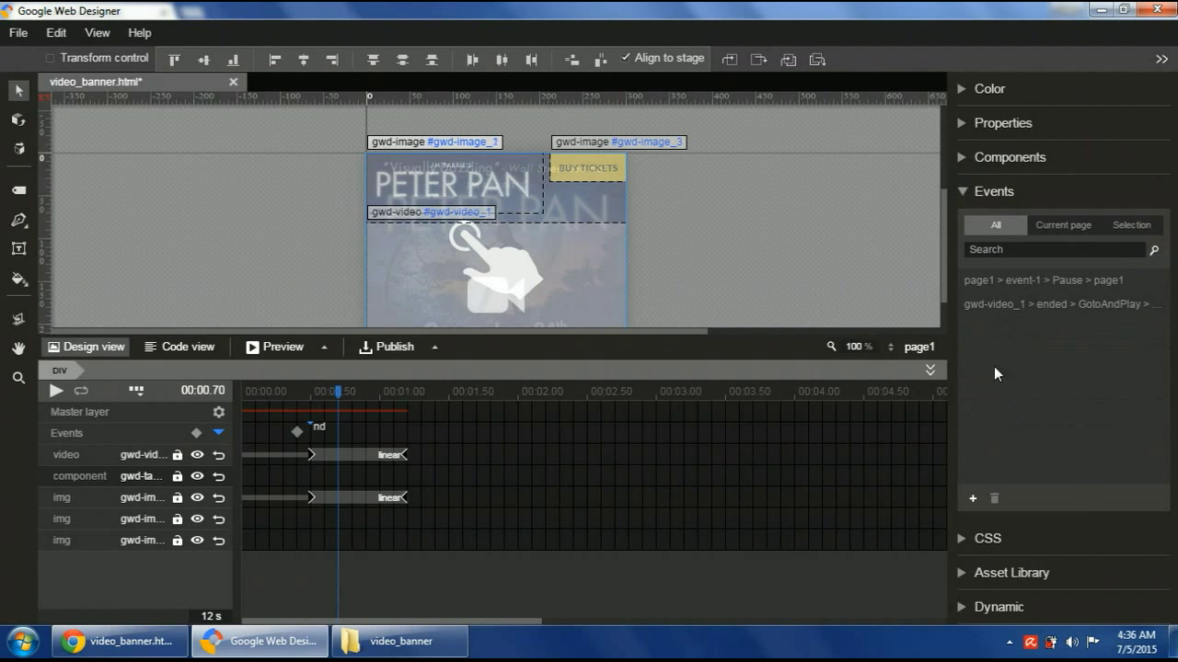
pyautogui.click(971, 499)
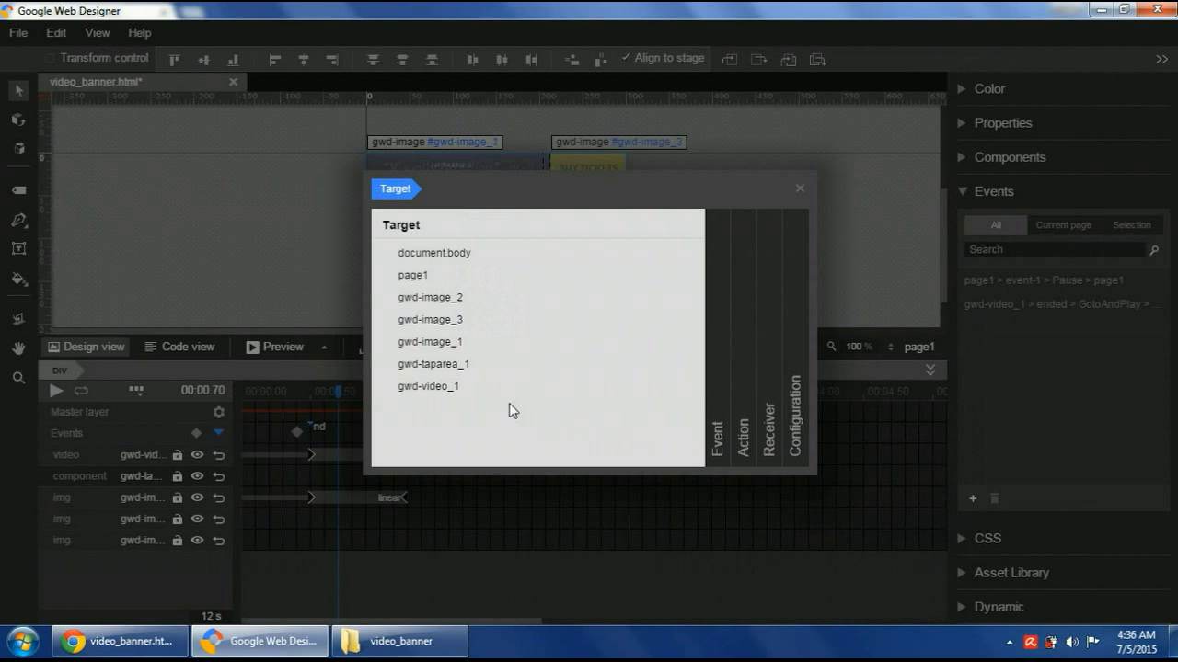
pyautogui.click(457, 365)
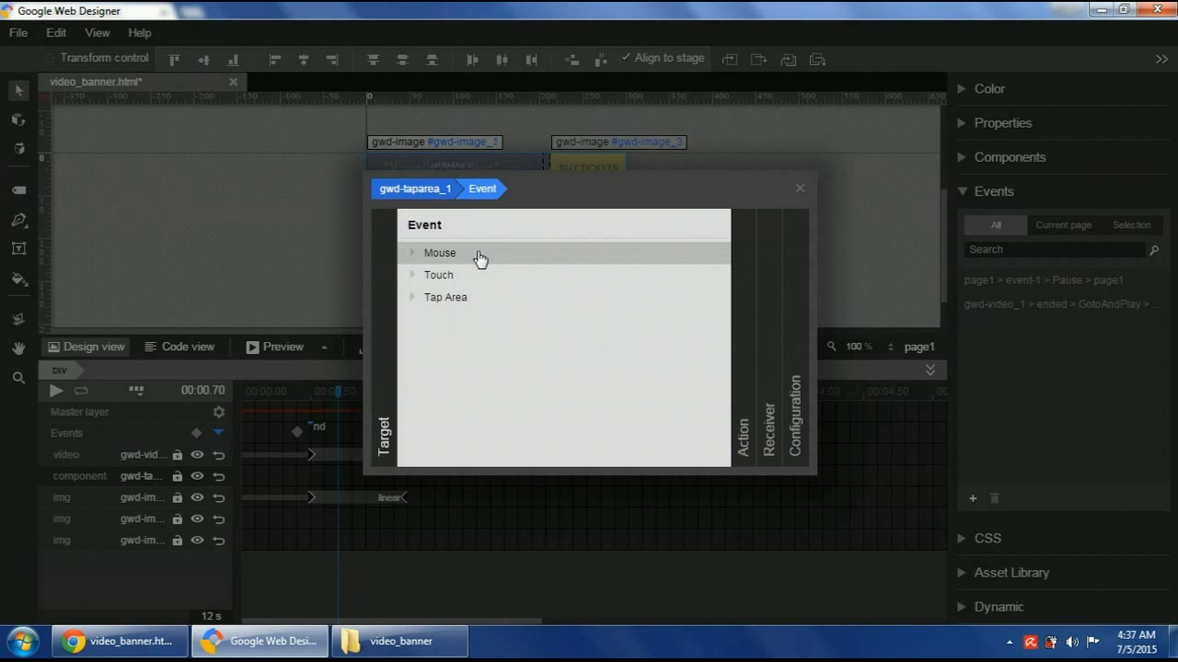
pyautogui.click(463, 302)
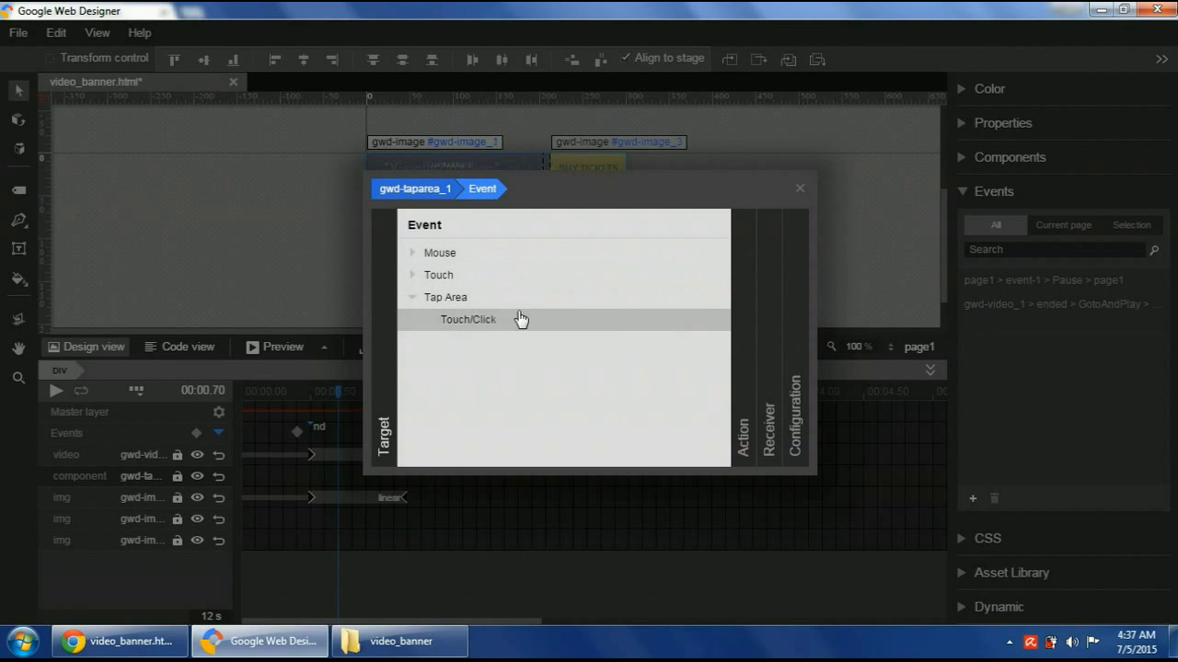
pyautogui.click(495, 324)
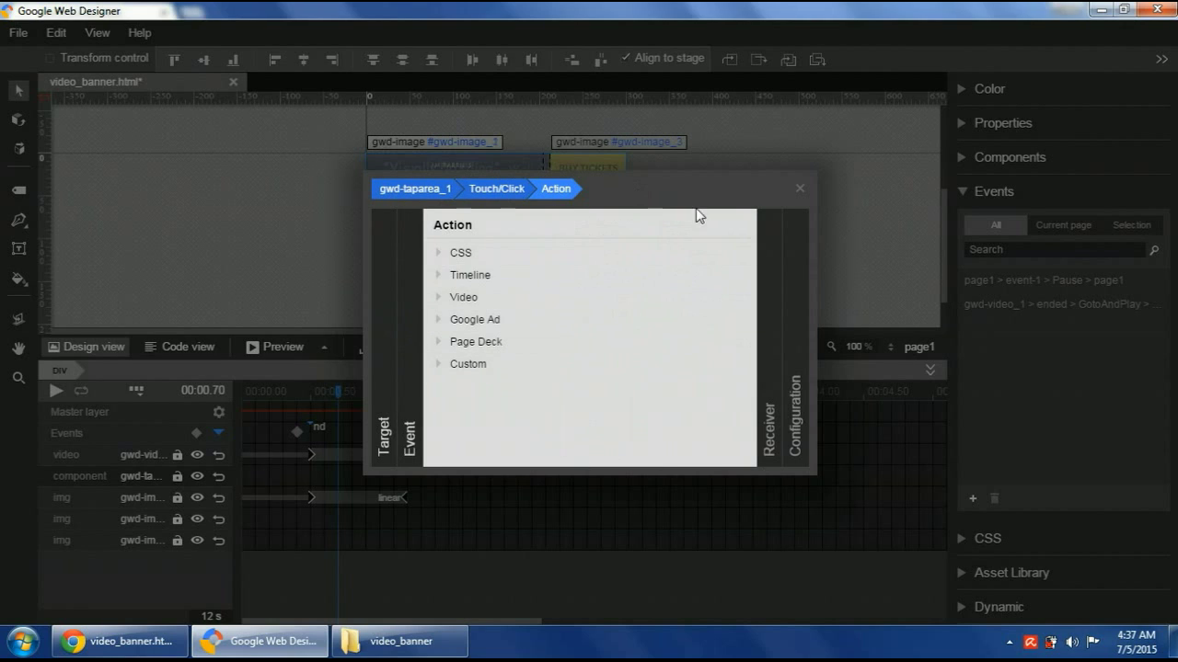
pyautogui.click(515, 322)
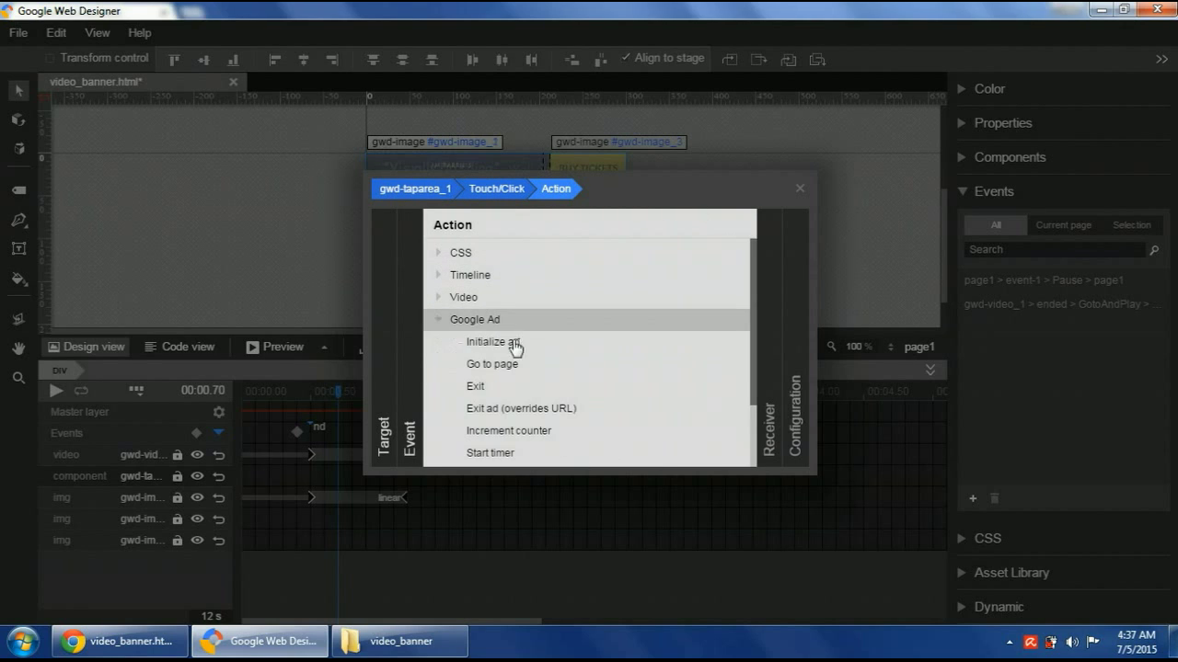
pyautogui.click(533, 387)
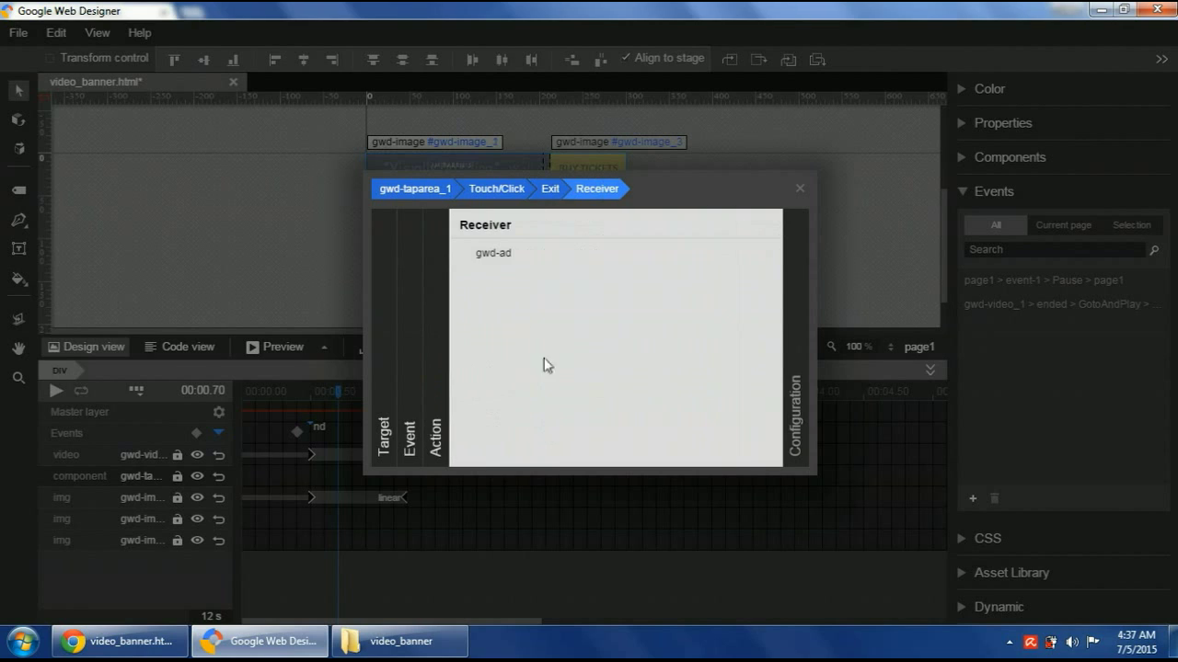
pyautogui.click(539, 254)
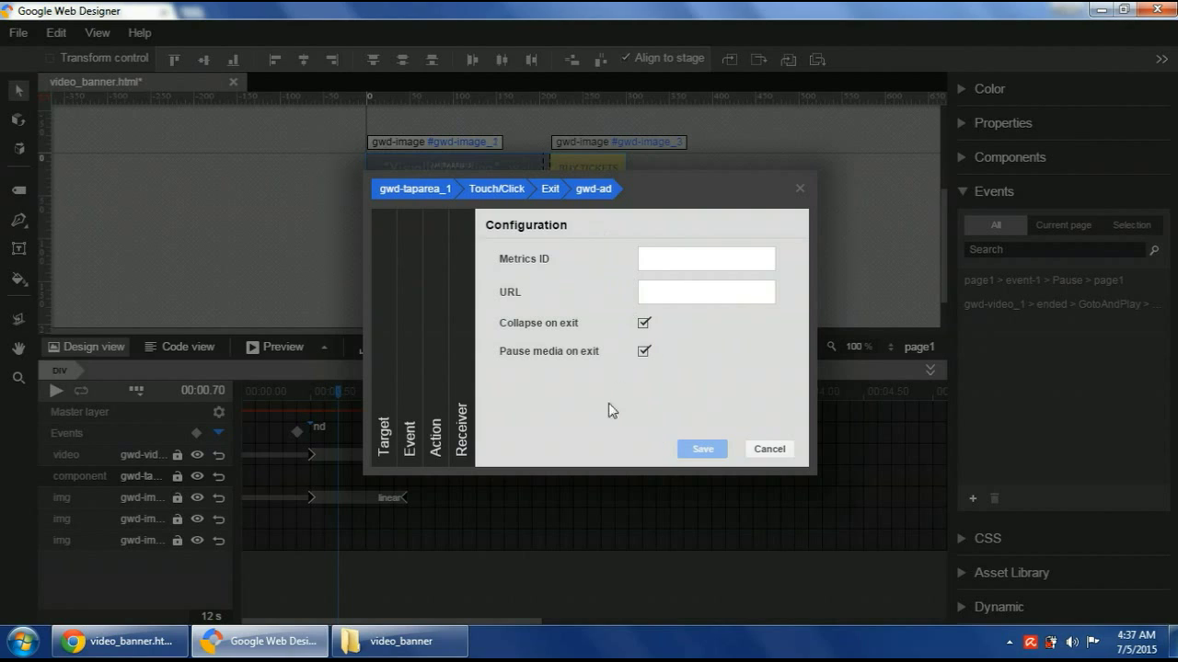
# Enter clickTAG as the Metrics ID and clear the mistyped URL
pyautogui.click(696, 269)
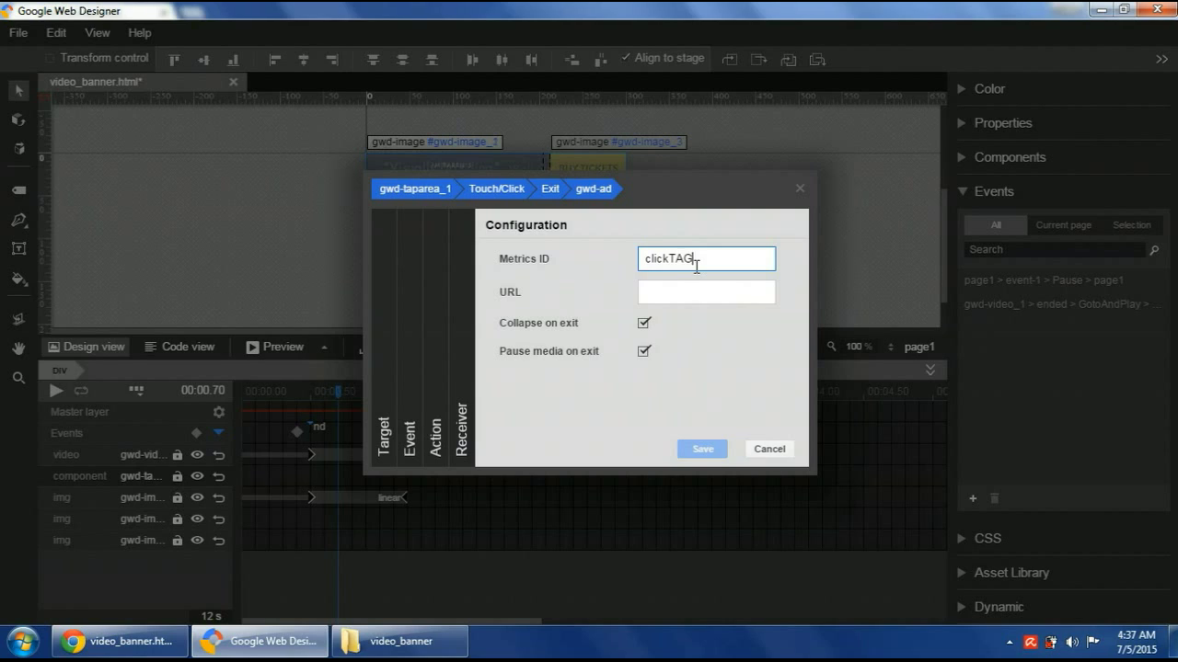
pyautogui.click(698, 294)
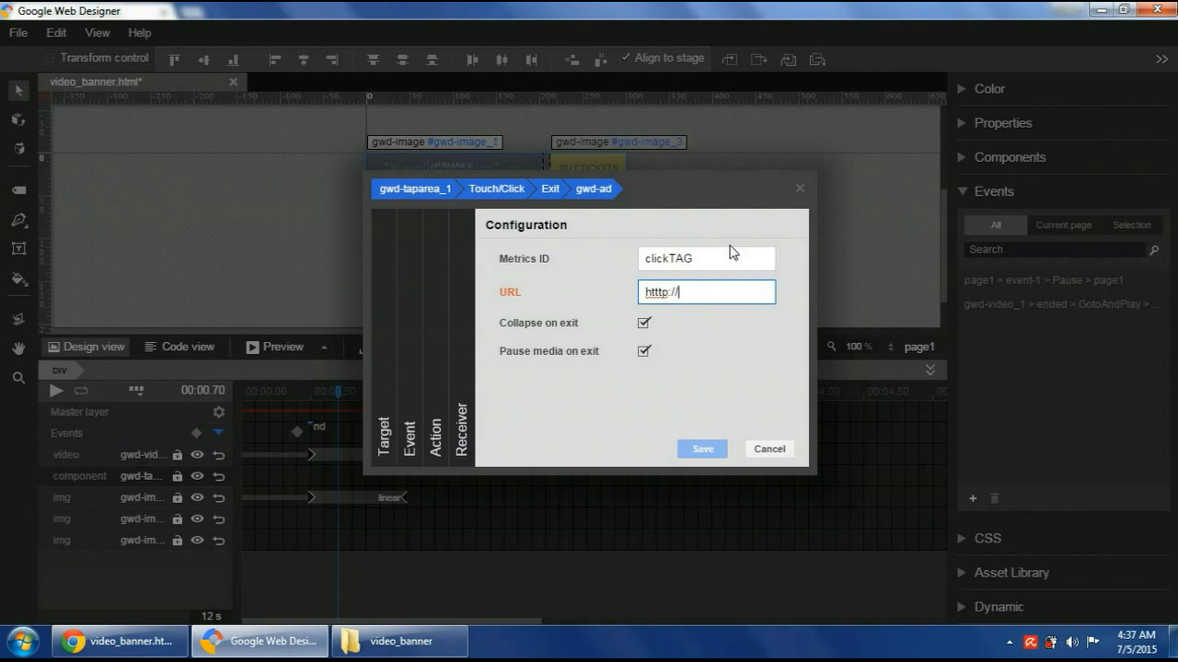
pyautogui.moveTo(717, 293); pyautogui.dragTo(543, 290)
pyautogui.press('BackSpace')
# Load the Google homepage in Chrome to get the exit URL
pyautogui.click(120, 641)
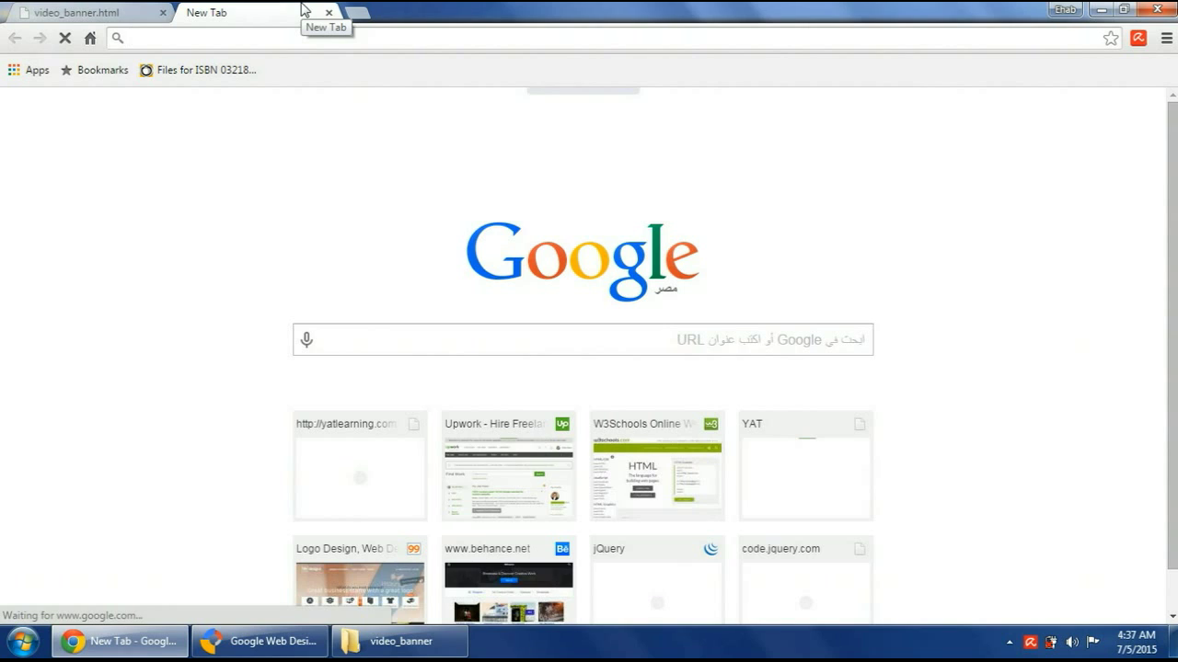
pyautogui.write('goo')
pyautogui.press('Return')
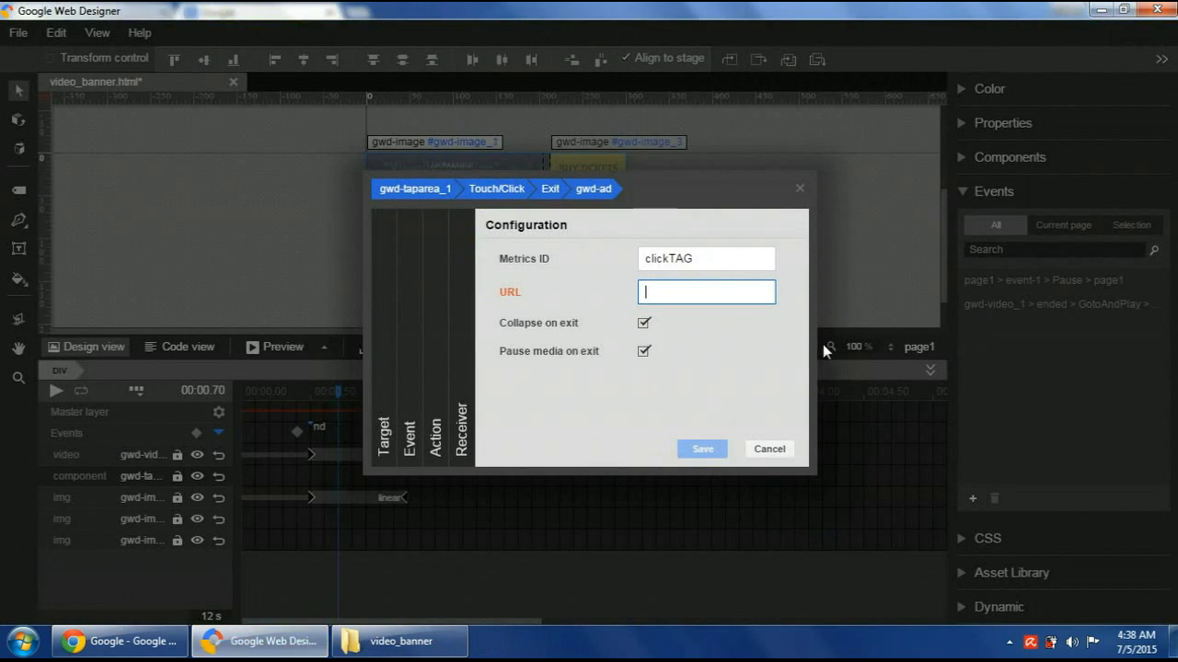
# Paste the Google URL, turn off Collapse on exit and Pause media on exit, and save the event
pyautogui.write('https://www.google.com.eg/?gfe_rd=cr&ei=i5iYVeCqLcuJOoaYgZgB')
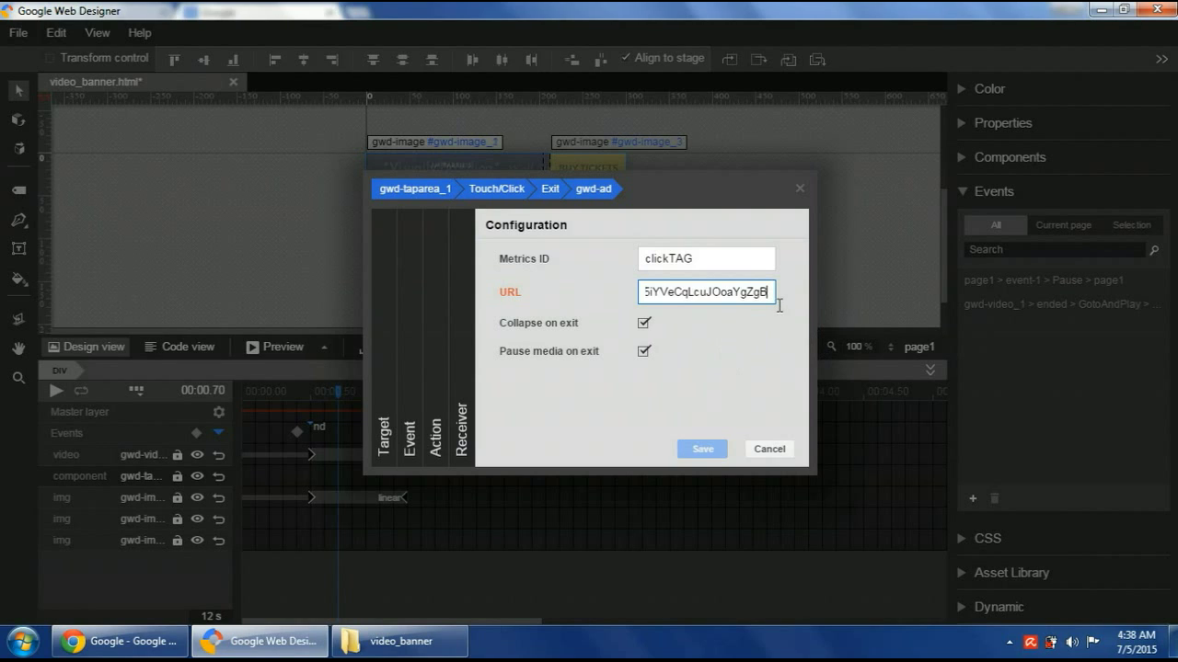
pyautogui.moveTo(778, 302); pyautogui.dragTo(663, 309)
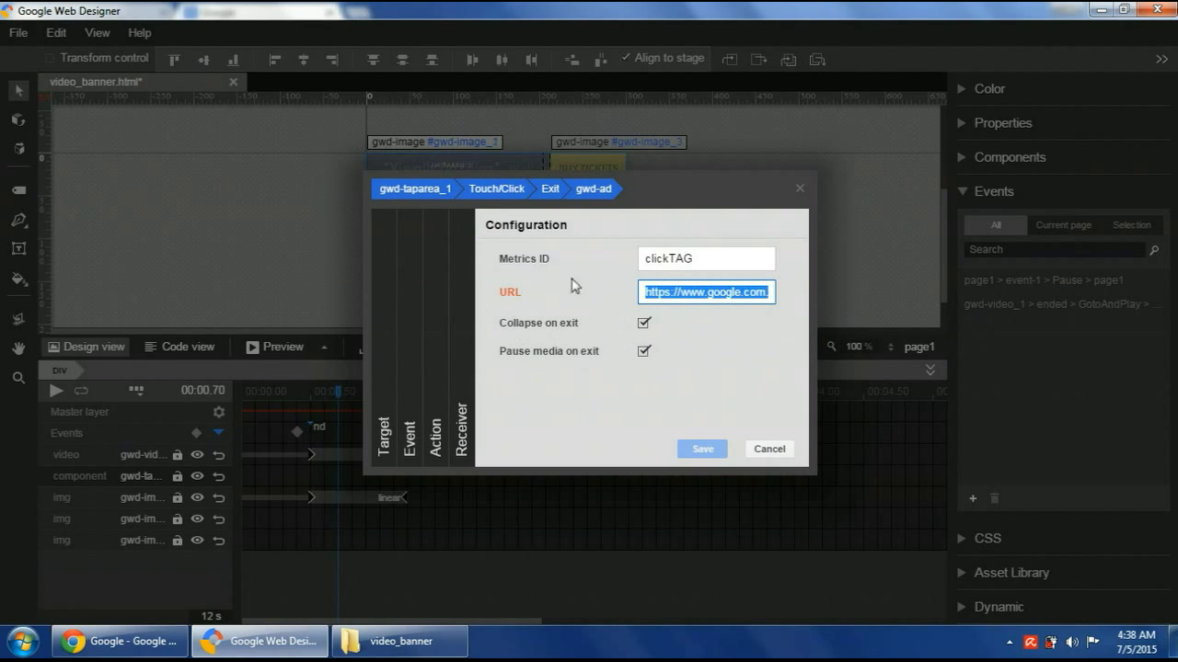
pyautogui.click(643, 323)
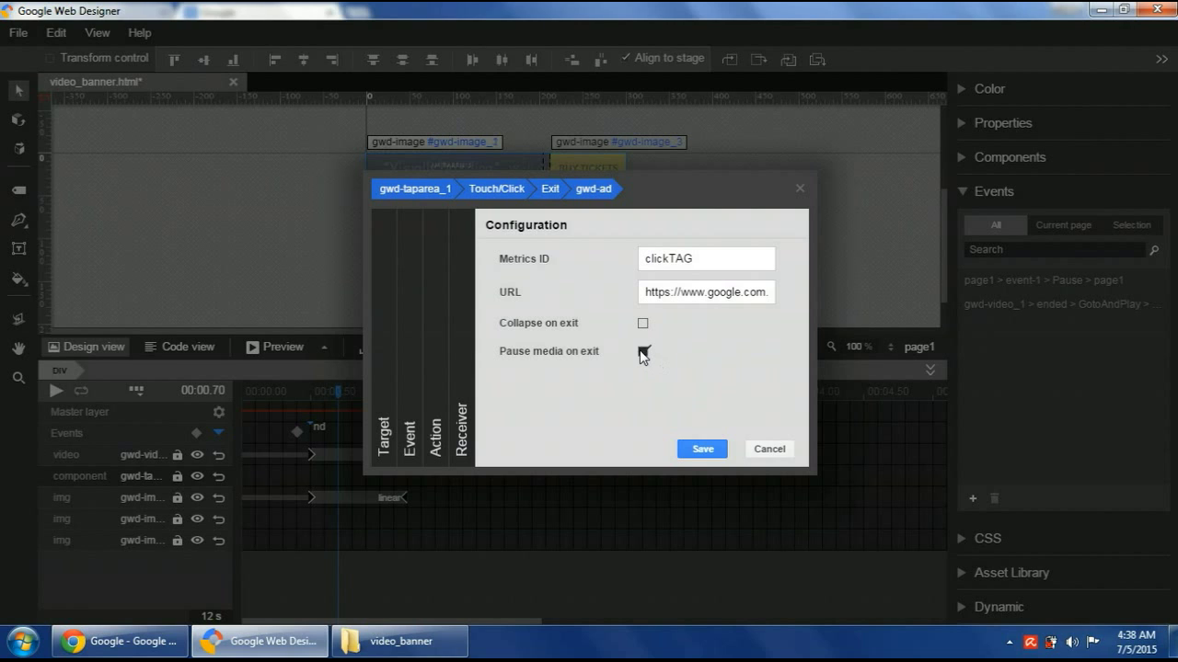
pyautogui.click(643, 353)
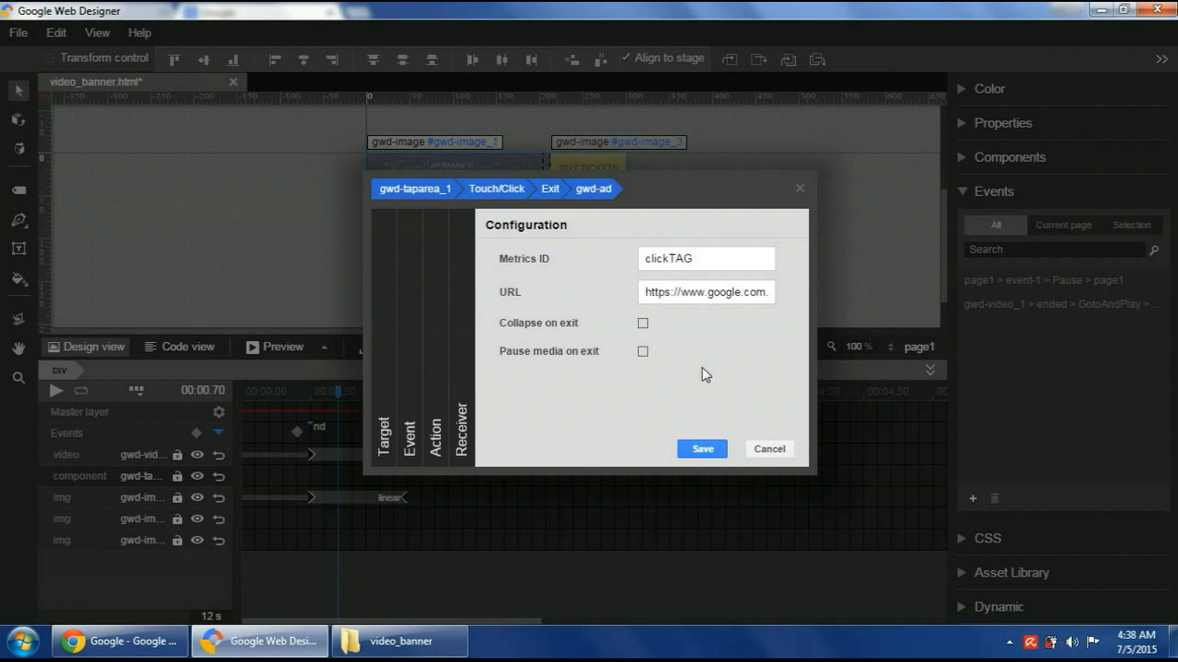
pyautogui.click(702, 451)
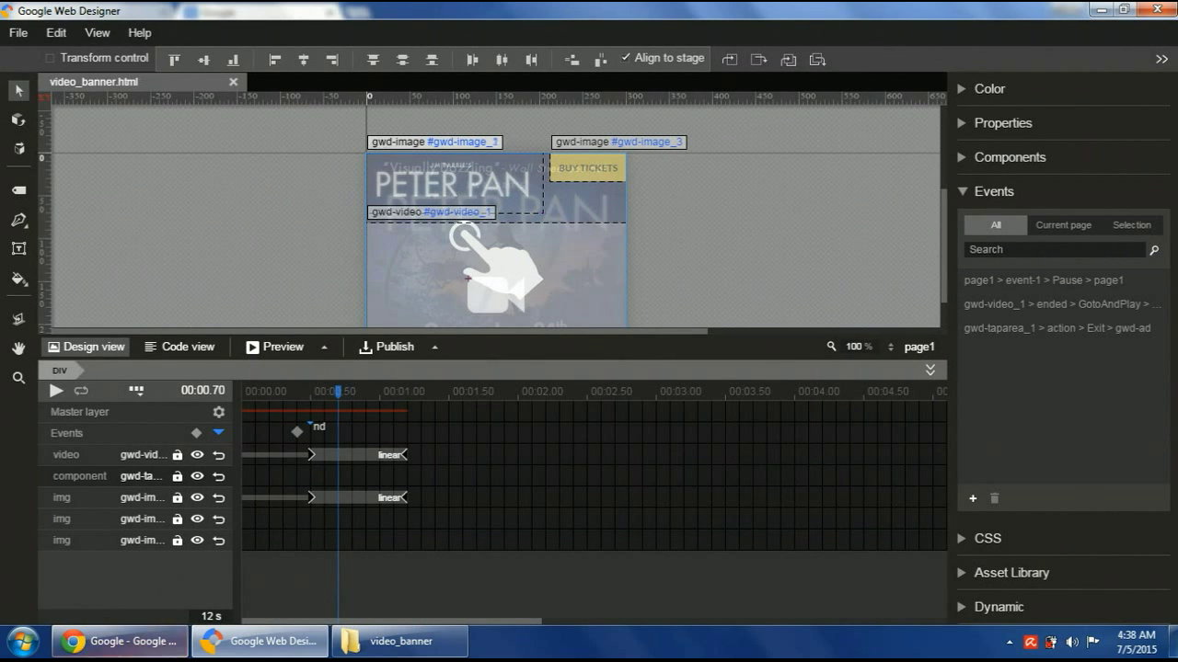
pyautogui.click(120, 641)
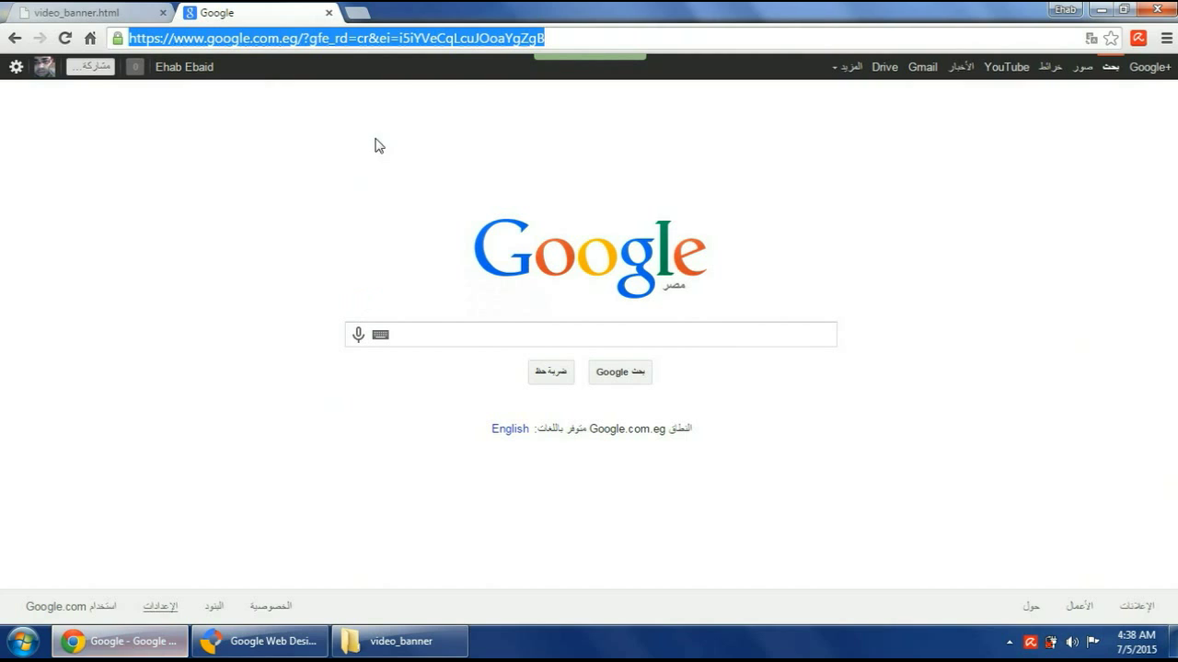
pyautogui.click(328, 13)
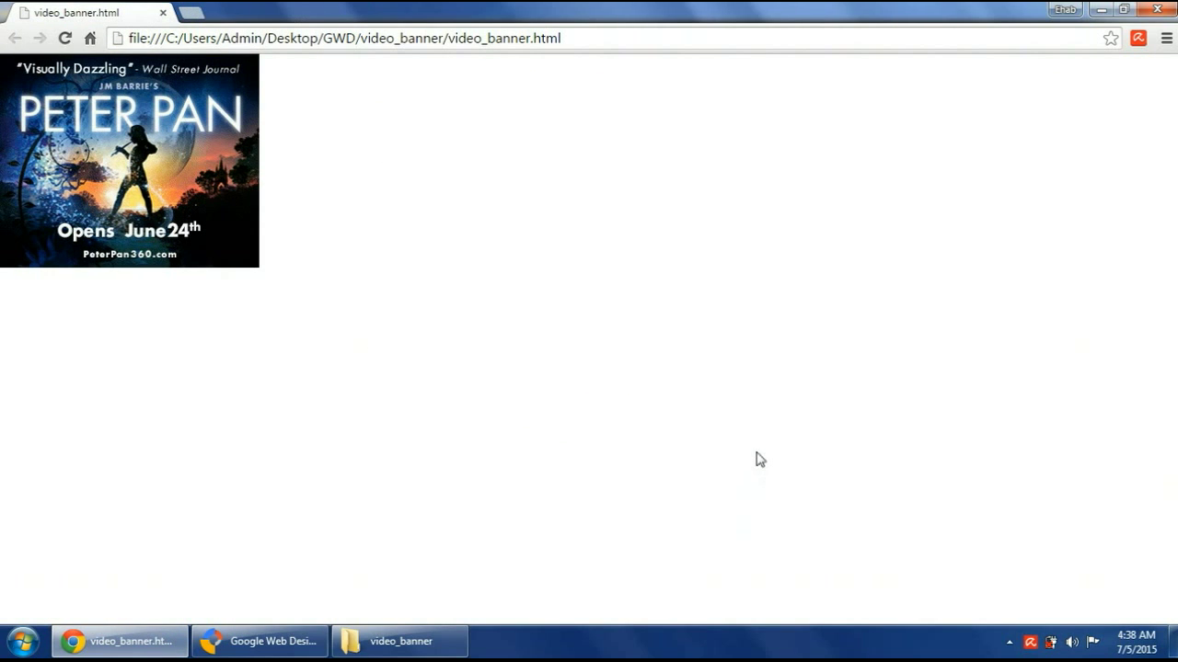
# Reload the Chrome preview and pause the playing video at 0:12
pyautogui.press('F5')
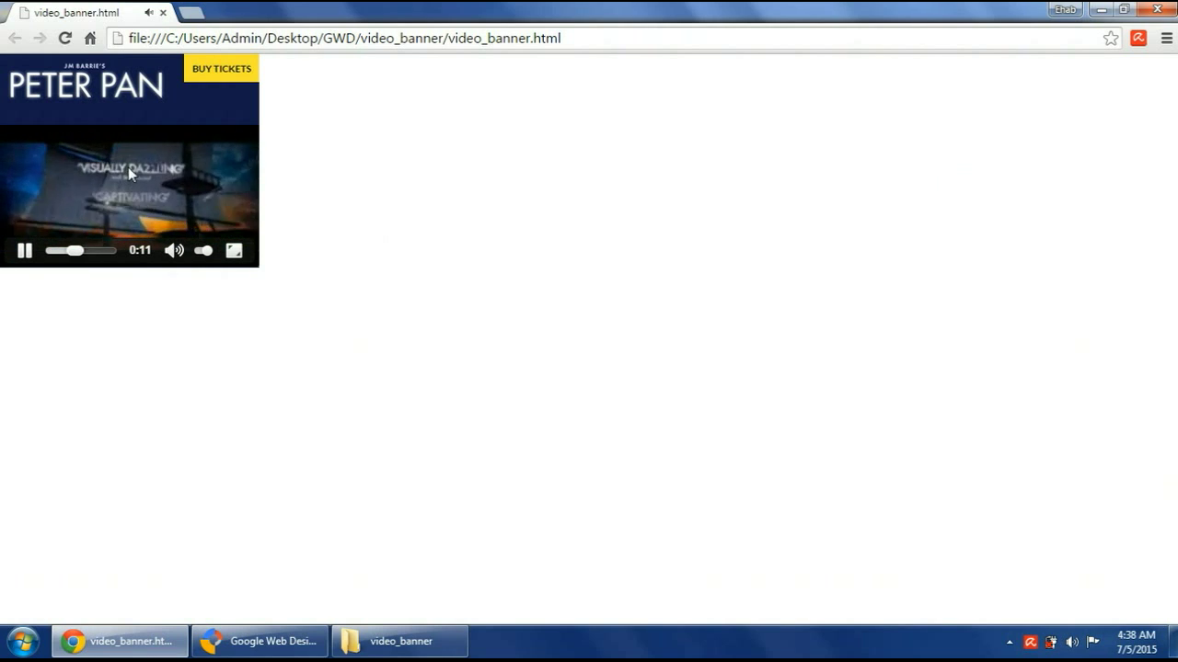
pyautogui.click(24, 251)
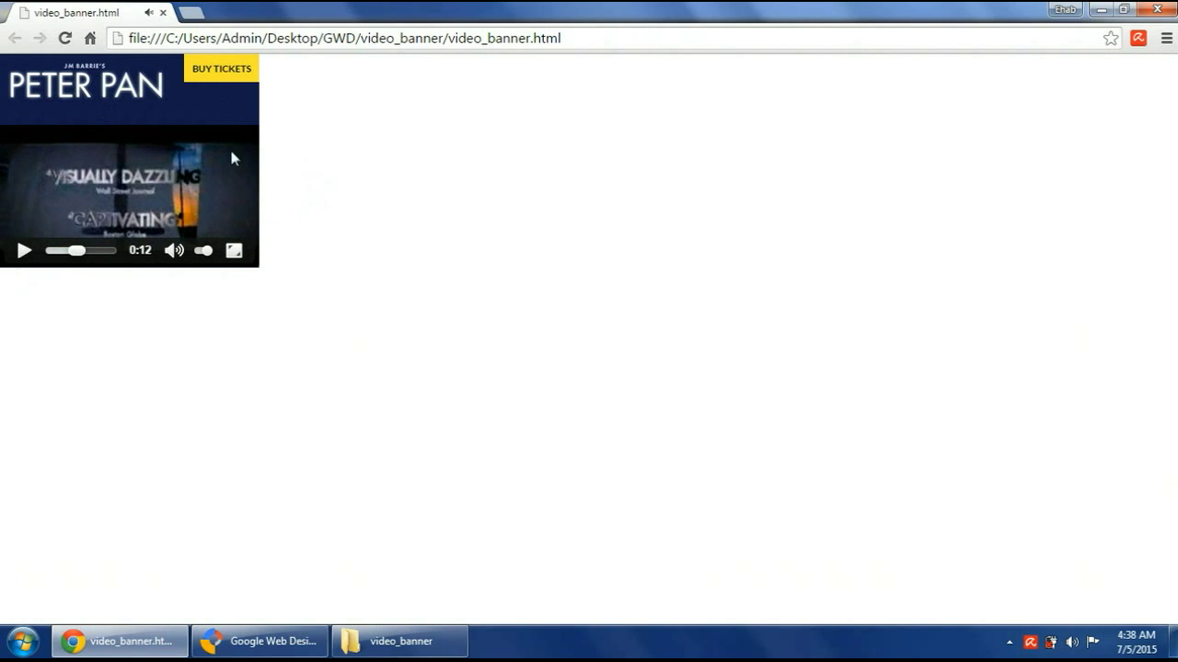
pyautogui.click(262, 641)
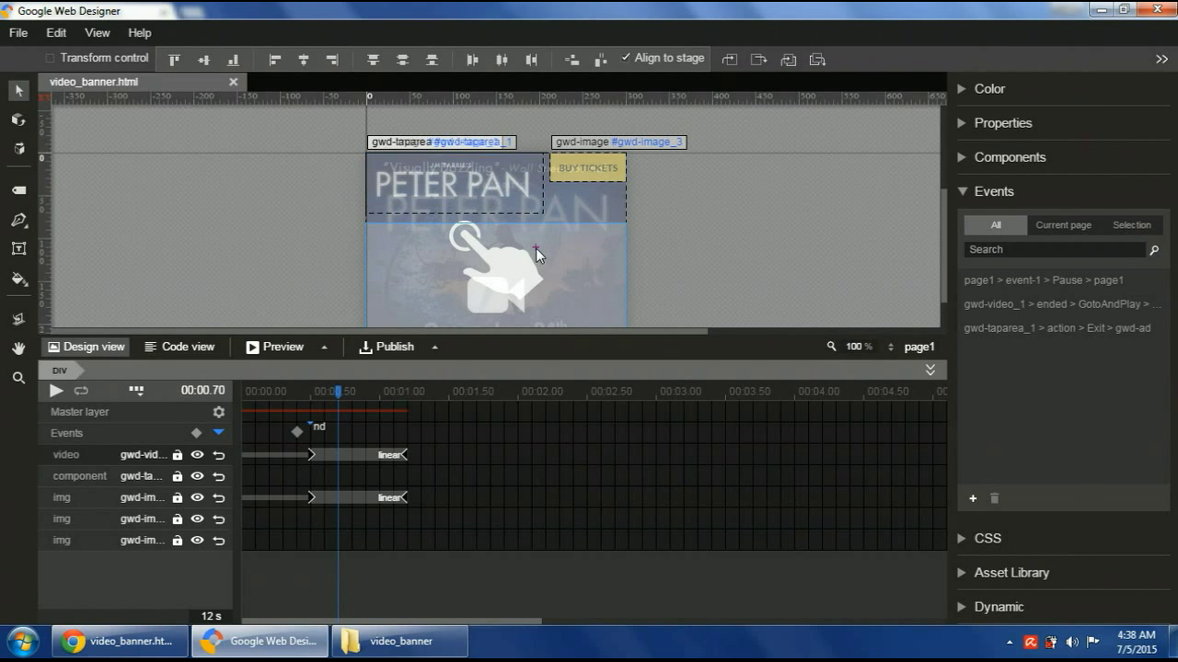
# Add a gwd-video_1 Mouse click event with the Google Ad Exit action on gwd-ad
pyautogui.click(973, 498)
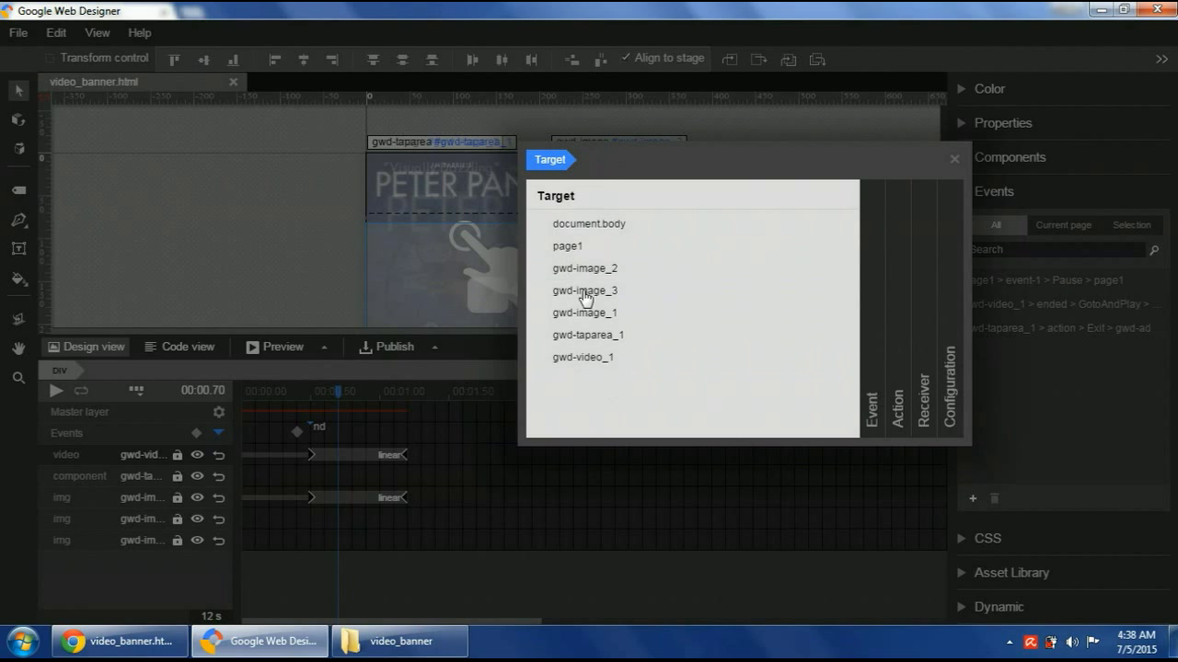
pyautogui.click(594, 359)
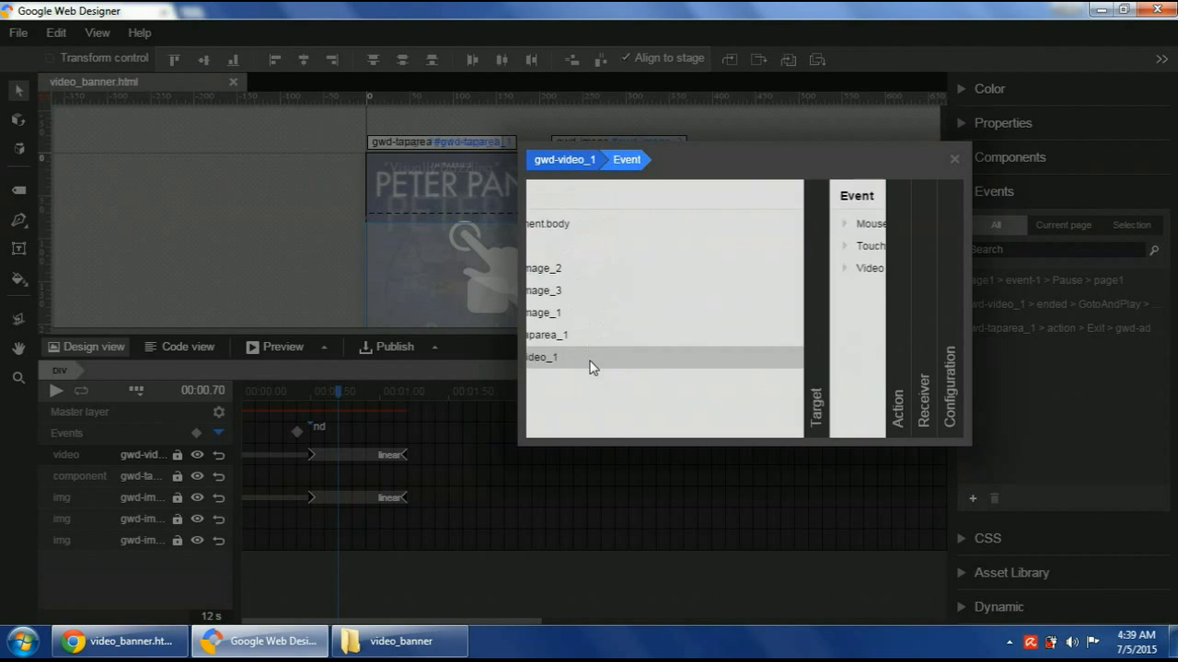
pyautogui.click(615, 225)
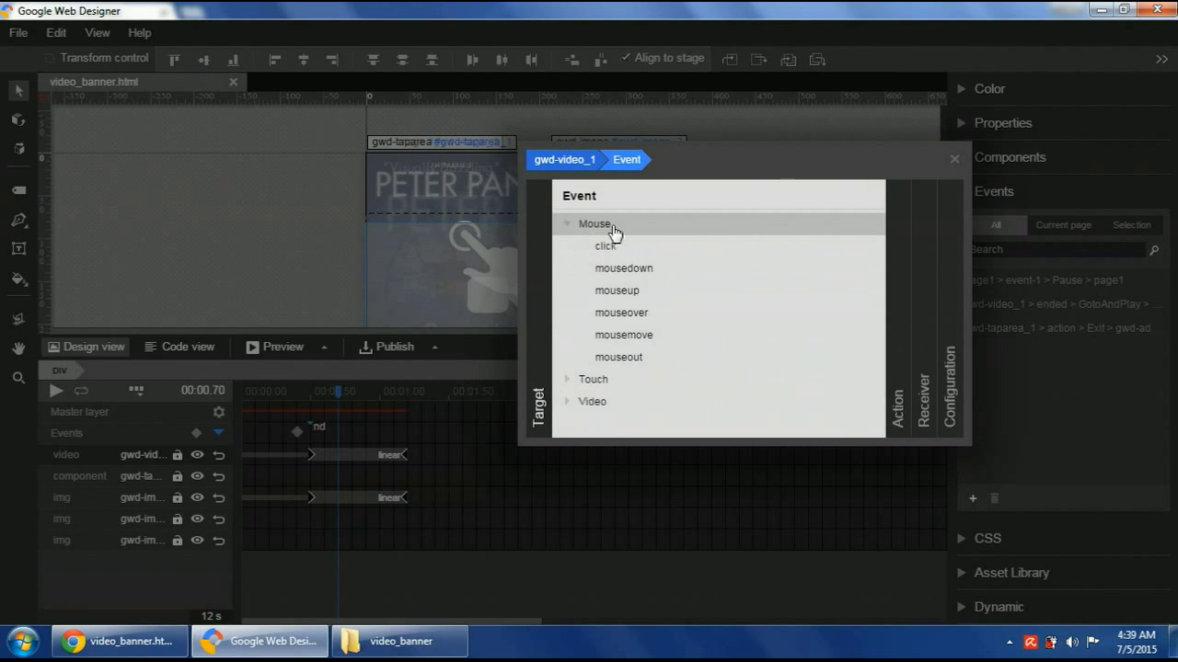
pyautogui.click(623, 247)
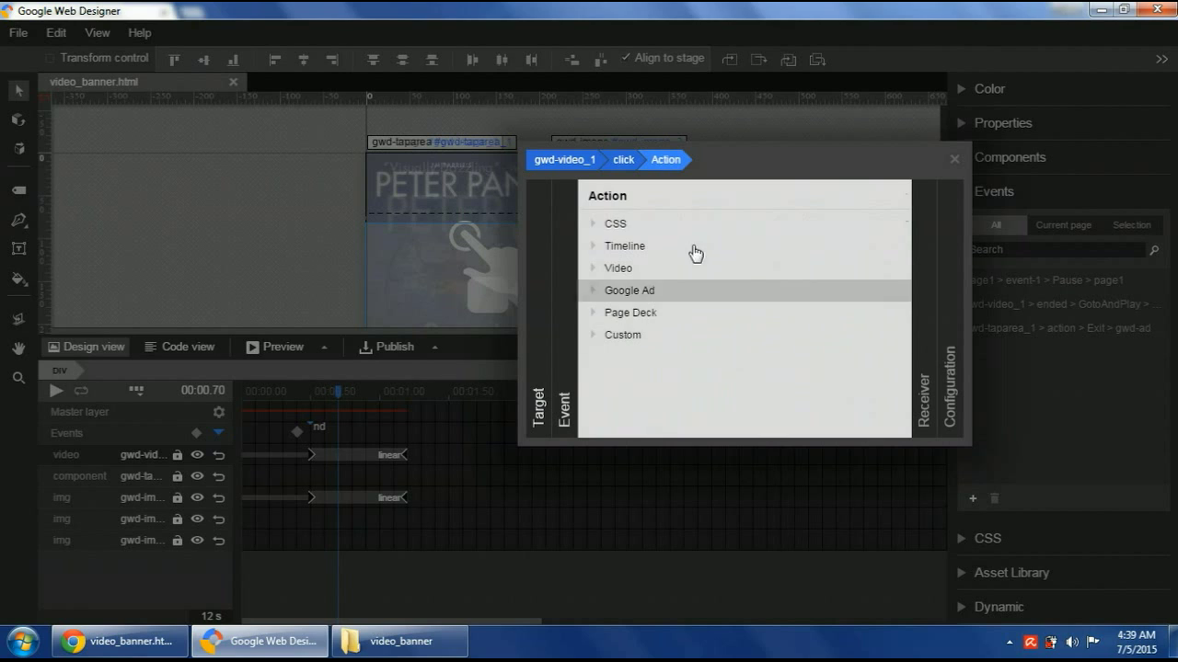
pyautogui.click(655, 294)
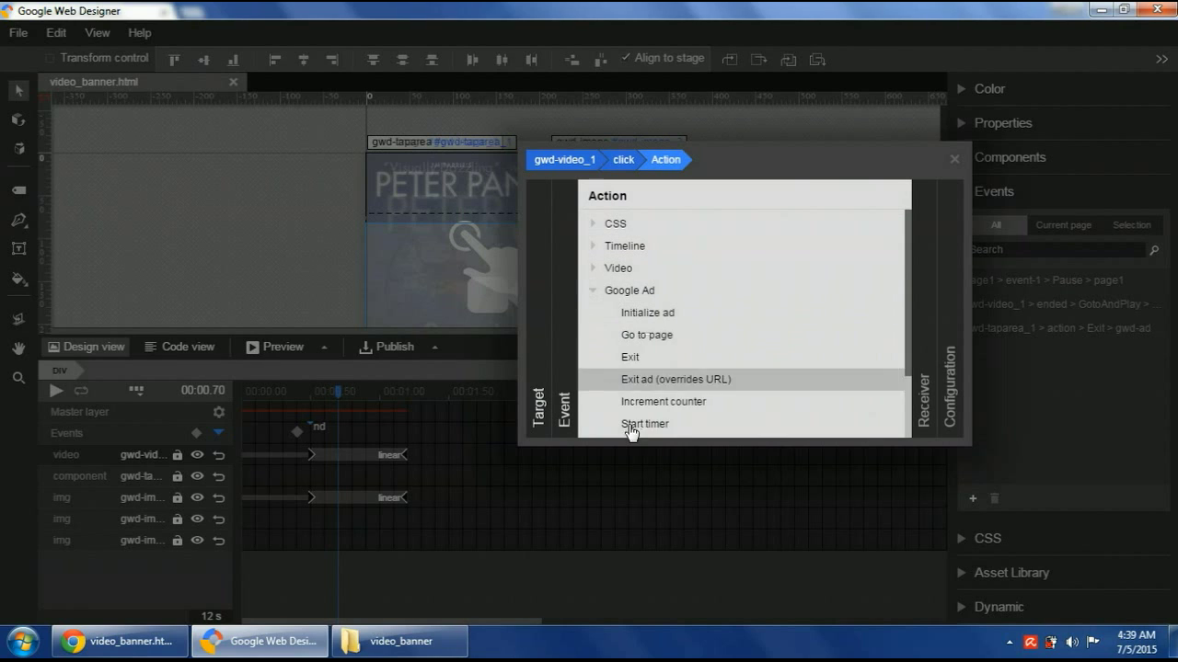
pyautogui.click(642, 355)
pyautogui.click(675, 235)
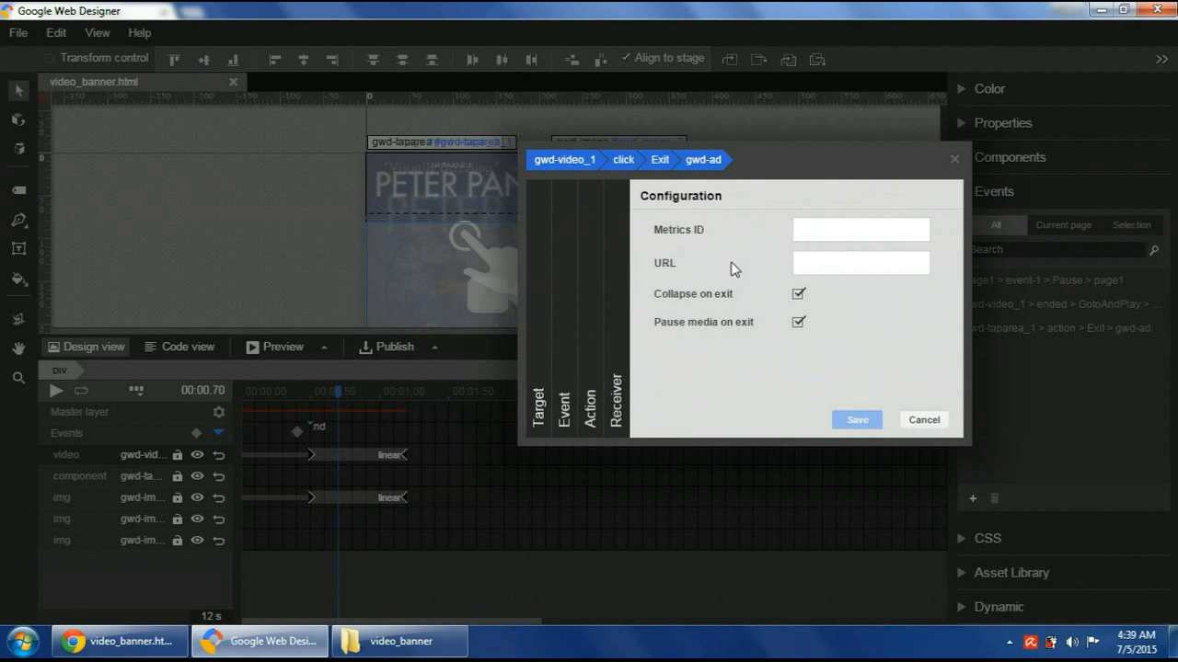
# Enter Metrics ID clickTAG, paste the exit URL, disable both exit options, and save
pyautogui.click(827, 231)
pyautogui.write('clickTAG')
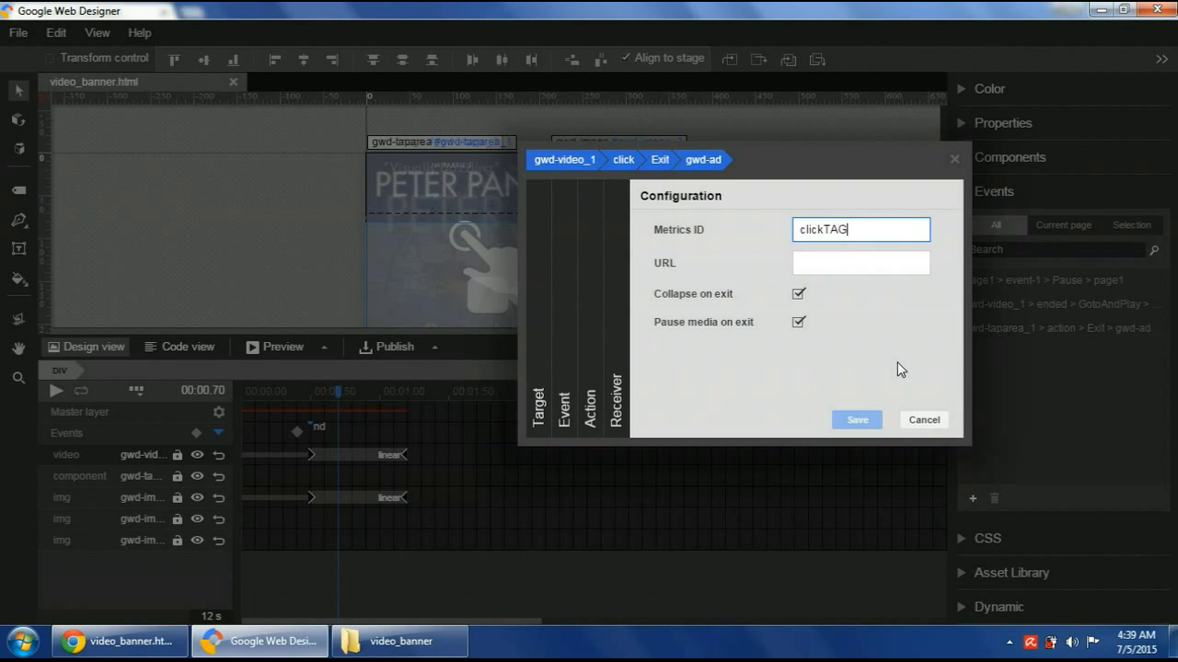
pyautogui.press('Tab')
pyautogui.hotkey('ctrl', 'v')
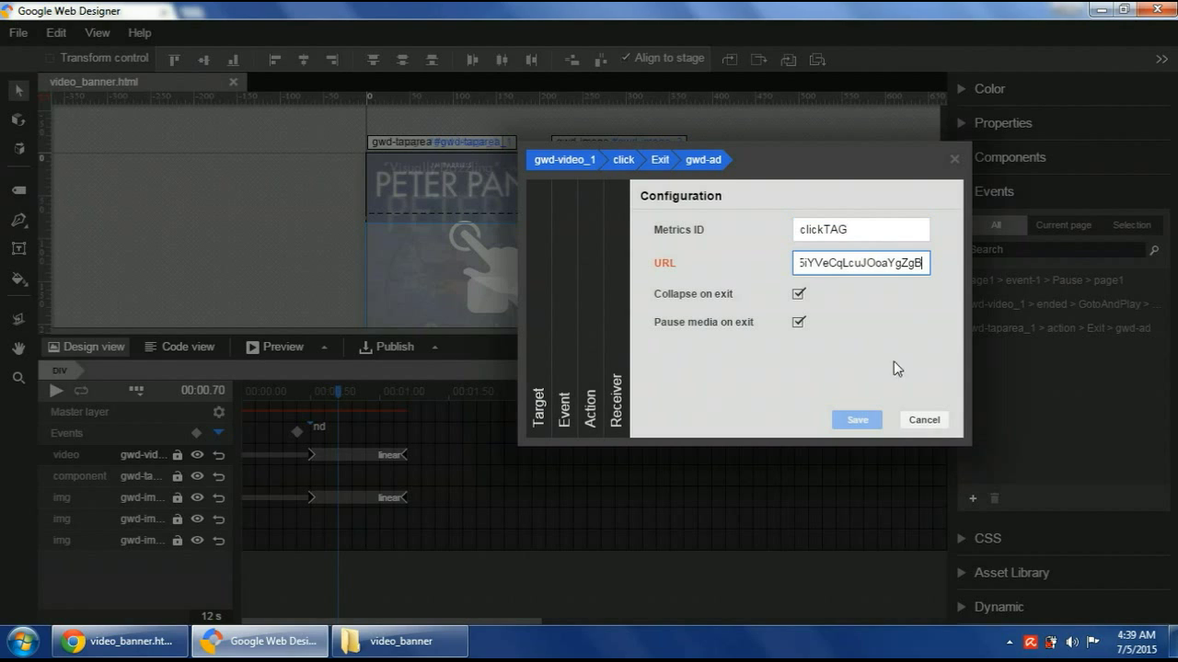
pyautogui.click(797, 294)
pyautogui.click(796, 322)
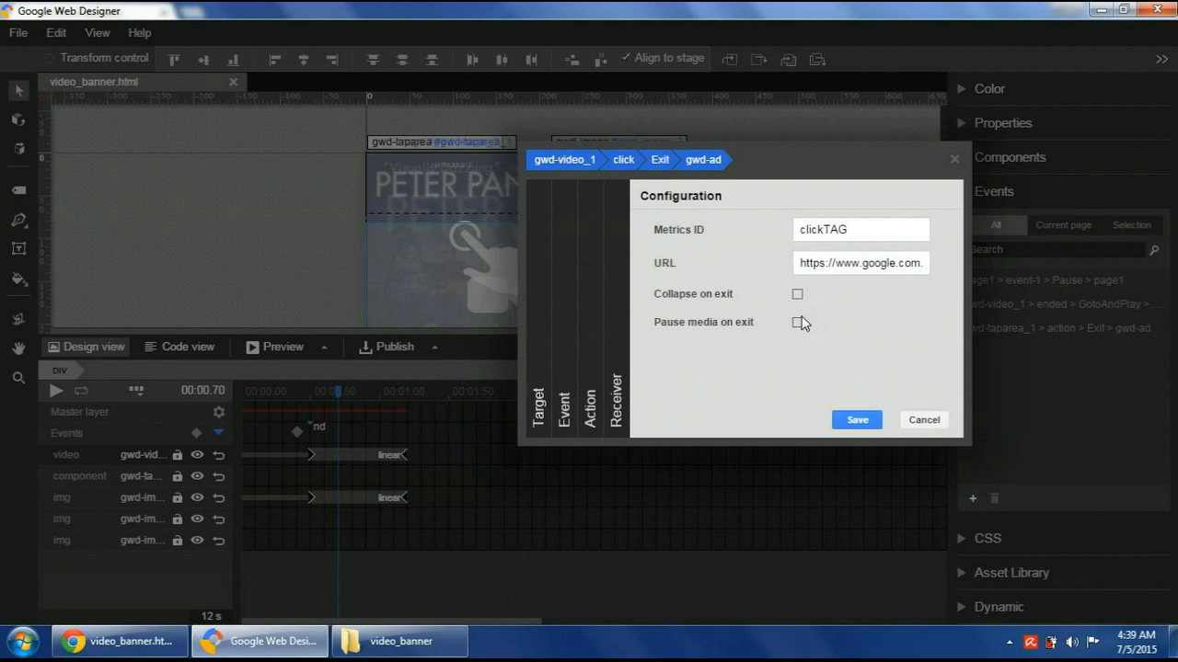
pyautogui.click(853, 425)
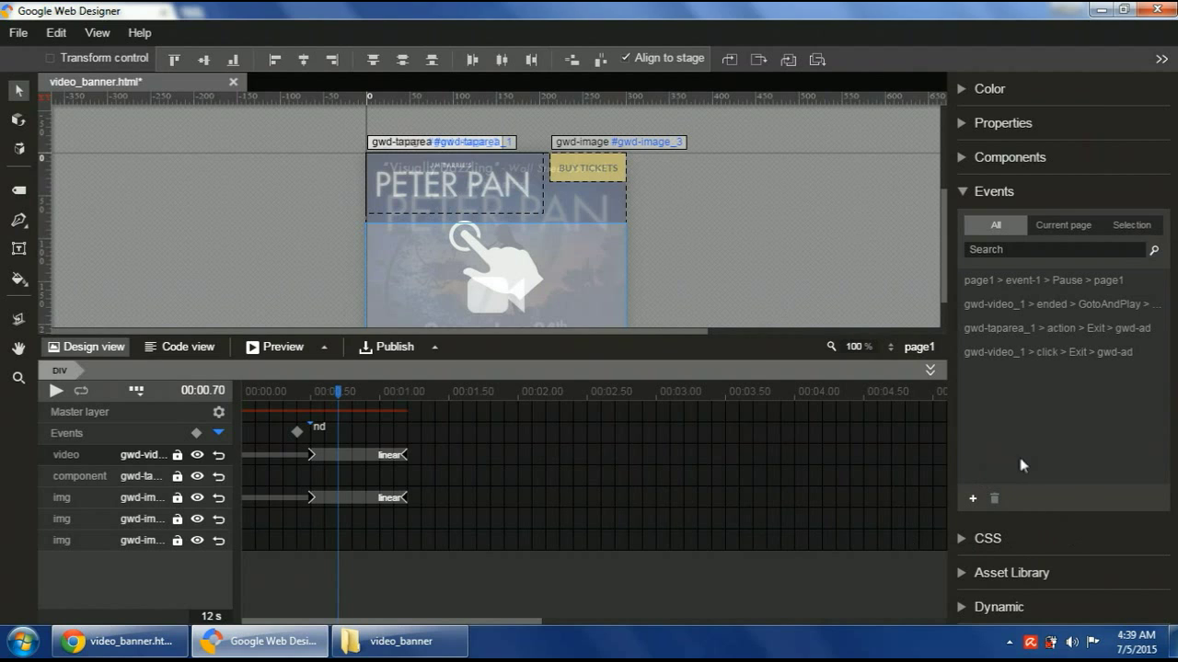
# Add a gwd-video_1 touchstart event with the Google Ad Exit action on gwd-ad
pyautogui.click(972, 498)
pyautogui.click(422, 391)
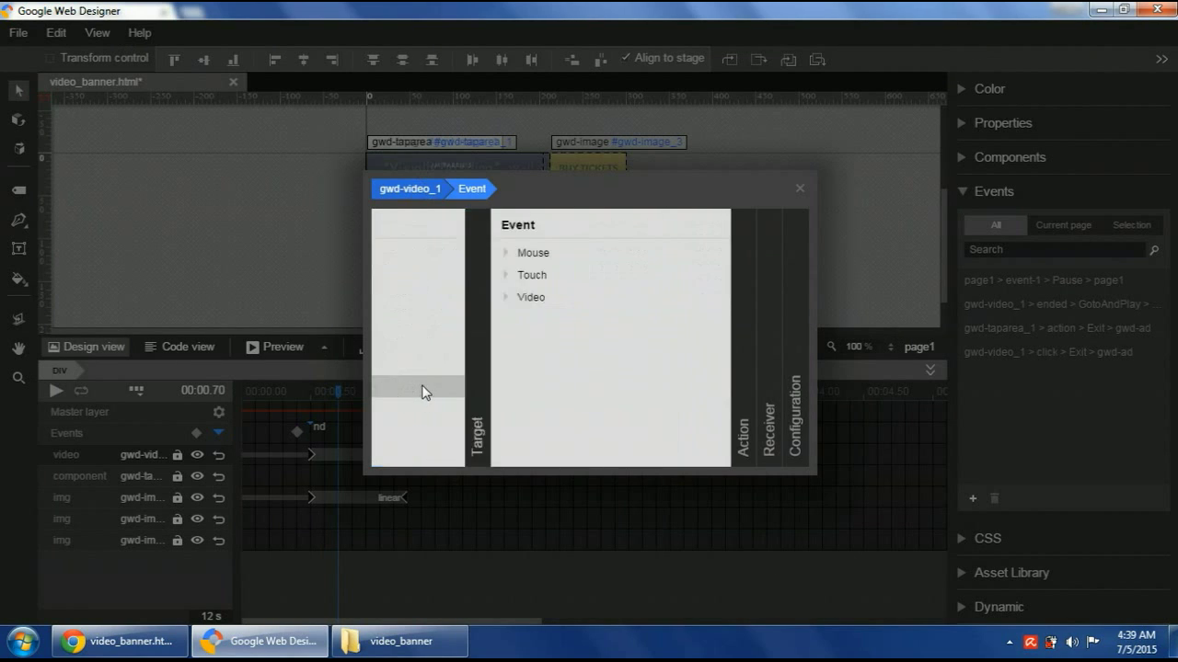
pyautogui.click(457, 279)
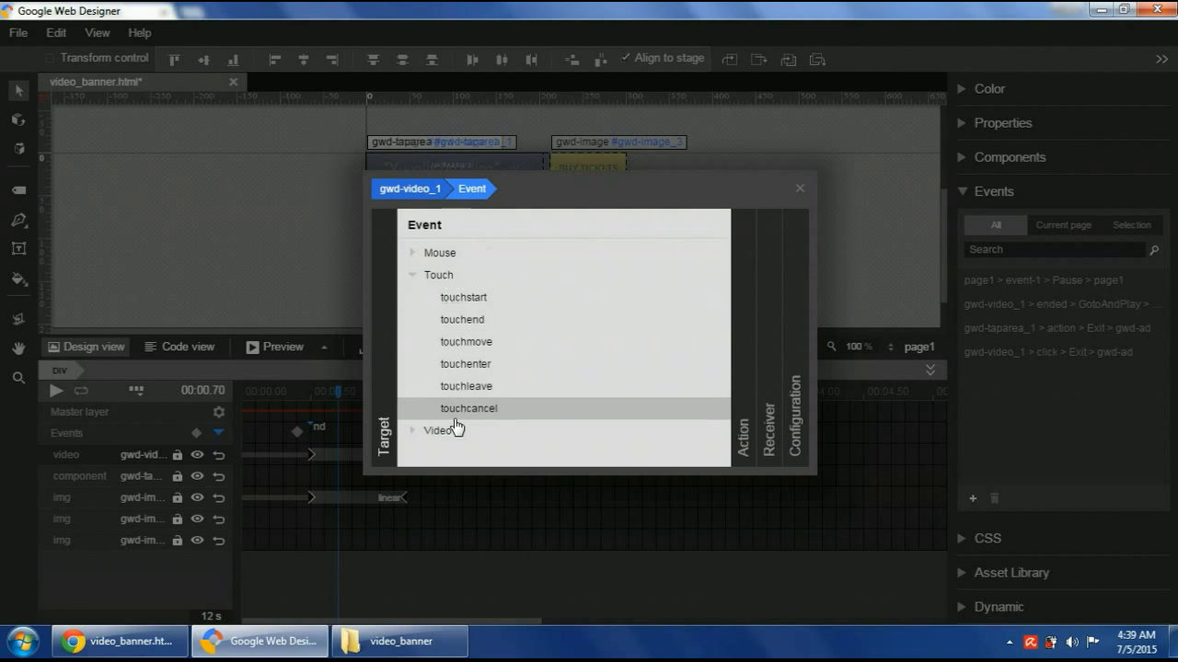
pyautogui.click(497, 299)
pyautogui.click(503, 328)
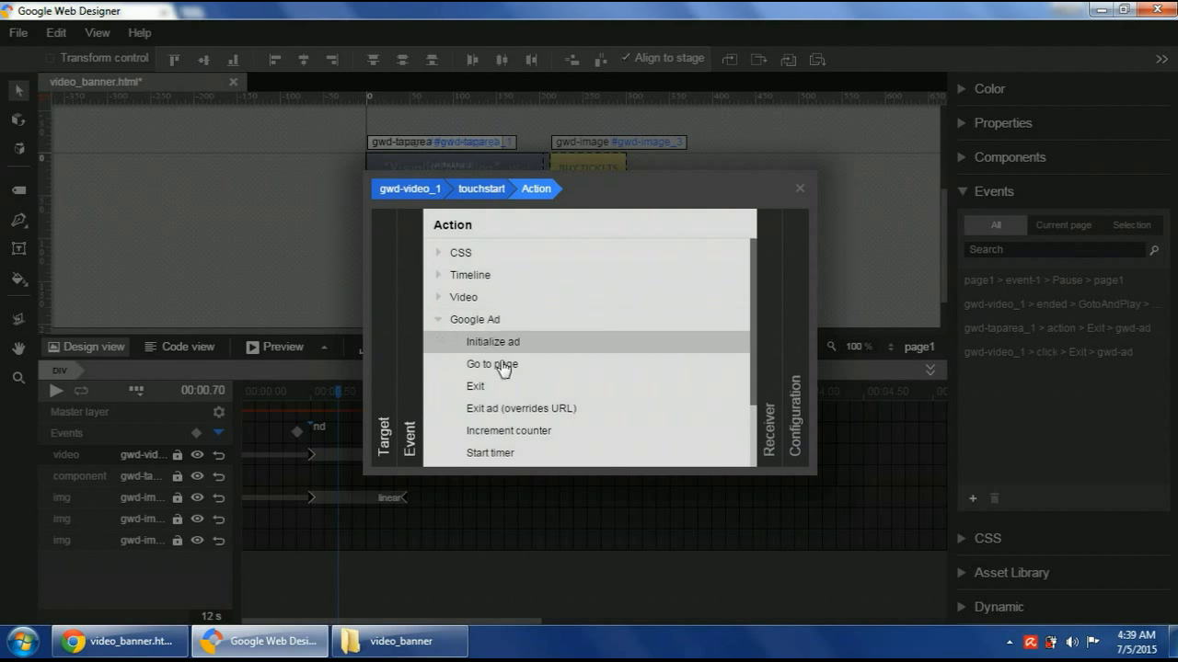
pyautogui.click(500, 389)
pyautogui.click(565, 254)
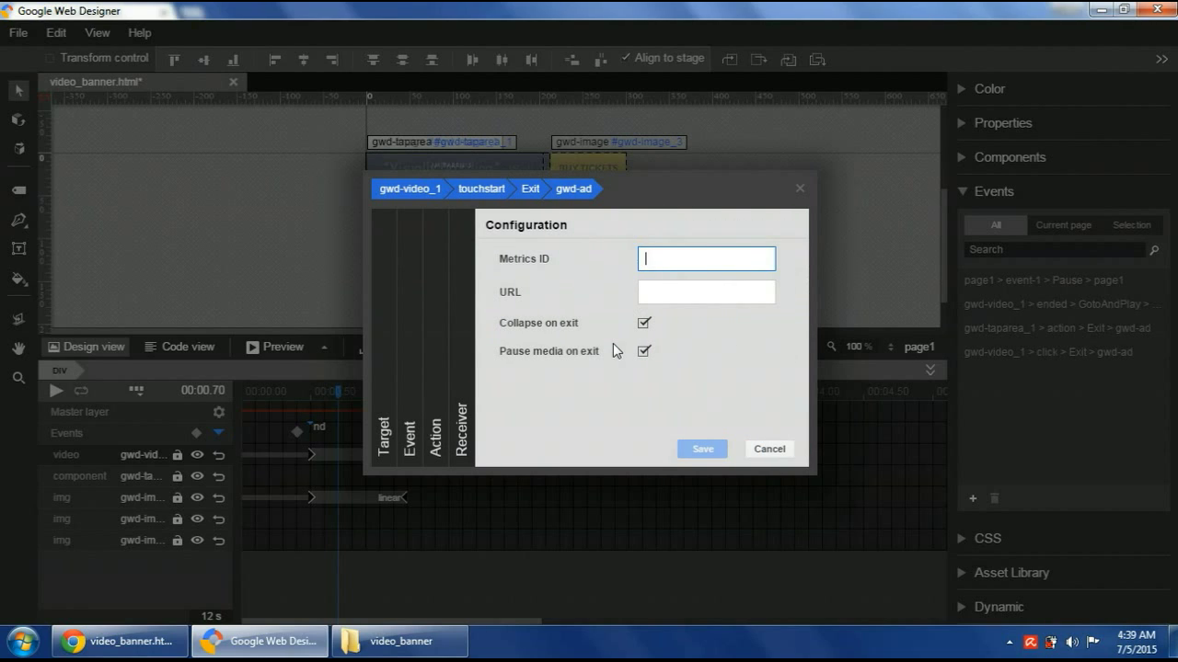
# Enter Metrics ID clickTAG, paste the same URL, turn off both exit options, and save
pyautogui.write('clickTAG')
pyautogui.click(745, 290)
pyautogui.hotkey('ctrl', 'v')
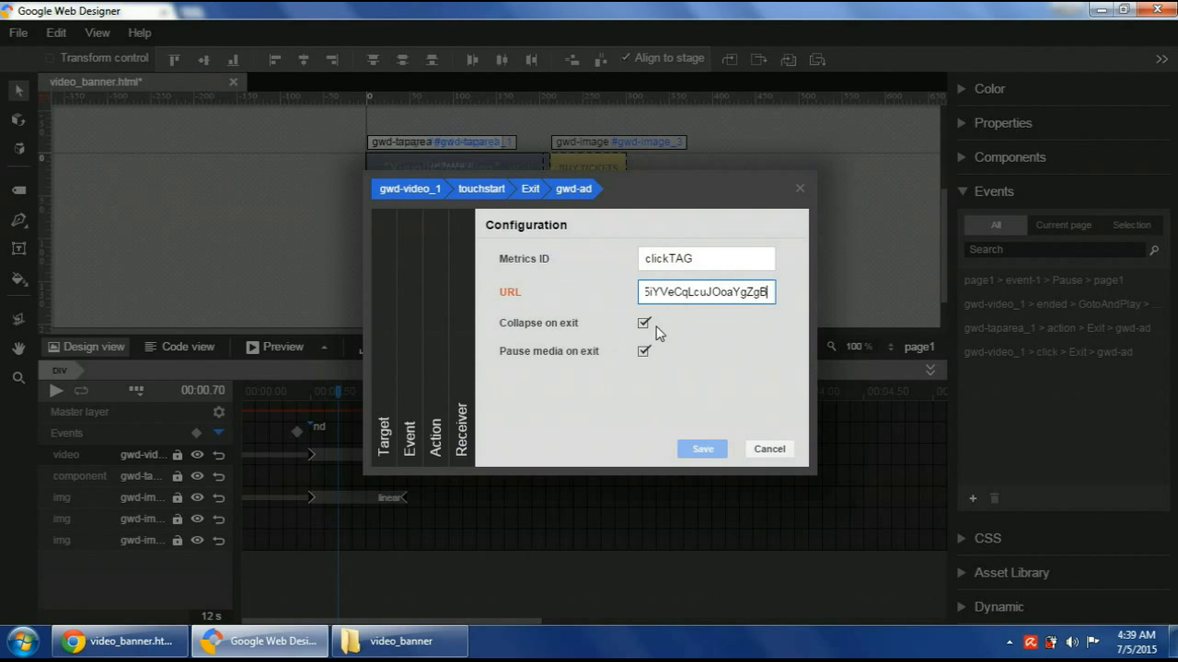
pyautogui.click(644, 323)
pyautogui.click(644, 352)
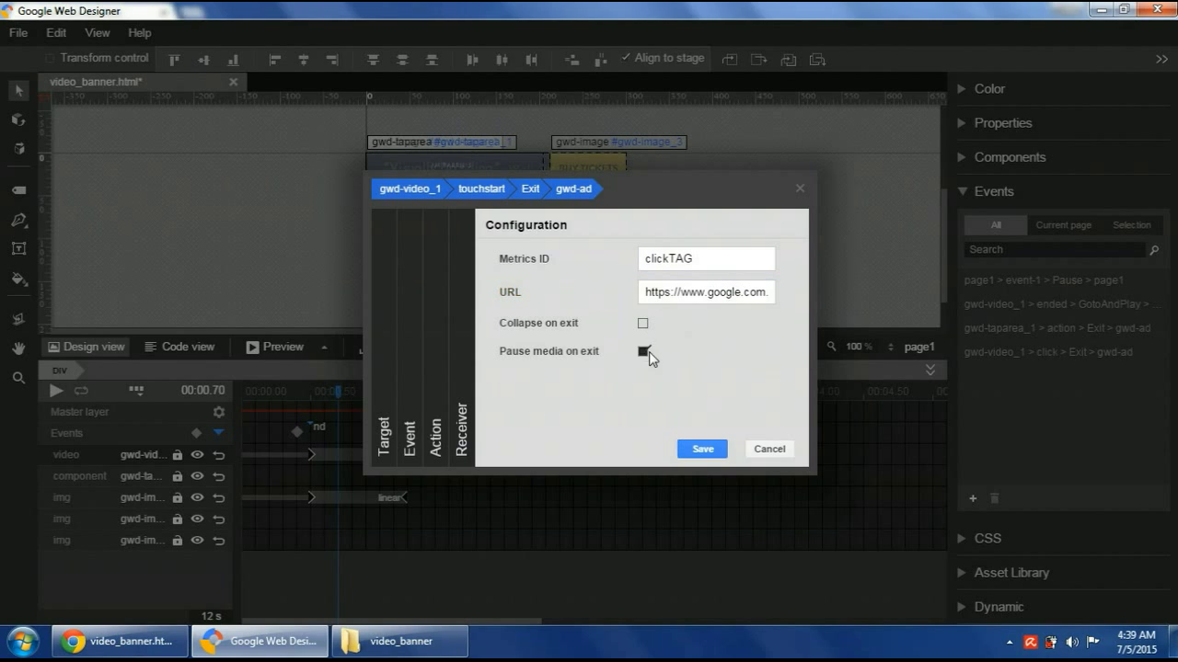
pyautogui.click(702, 449)
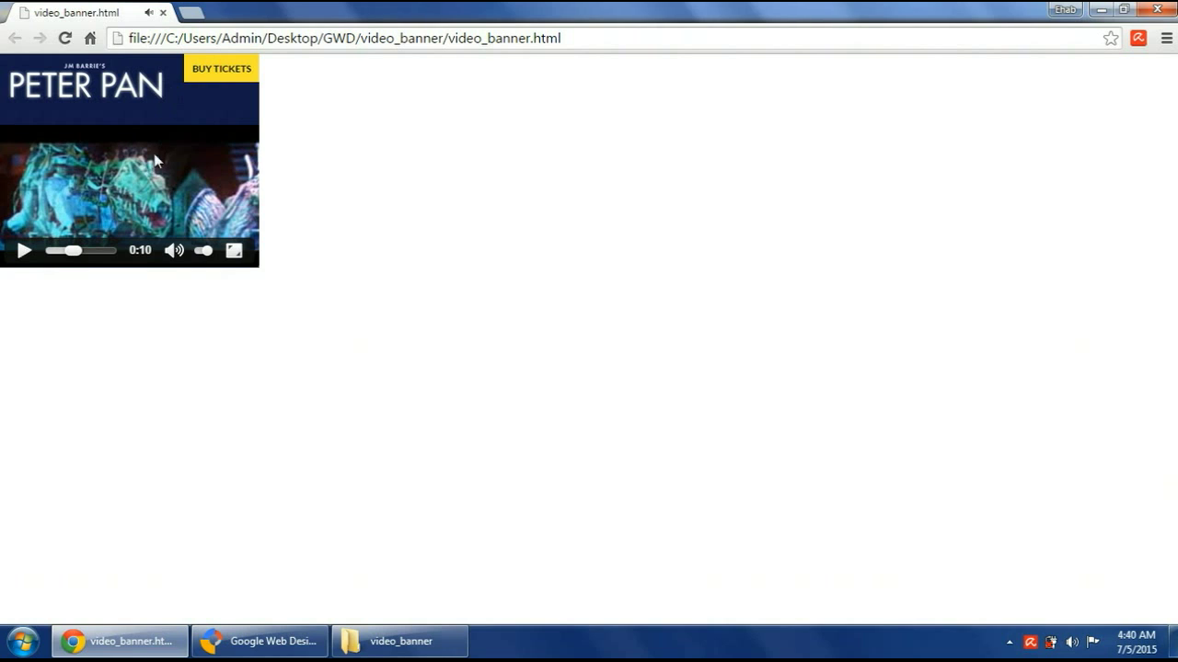
# Return from the Chrome preview to Google Web Designer, which lists the five banner events
pyautogui.click(208, 640)
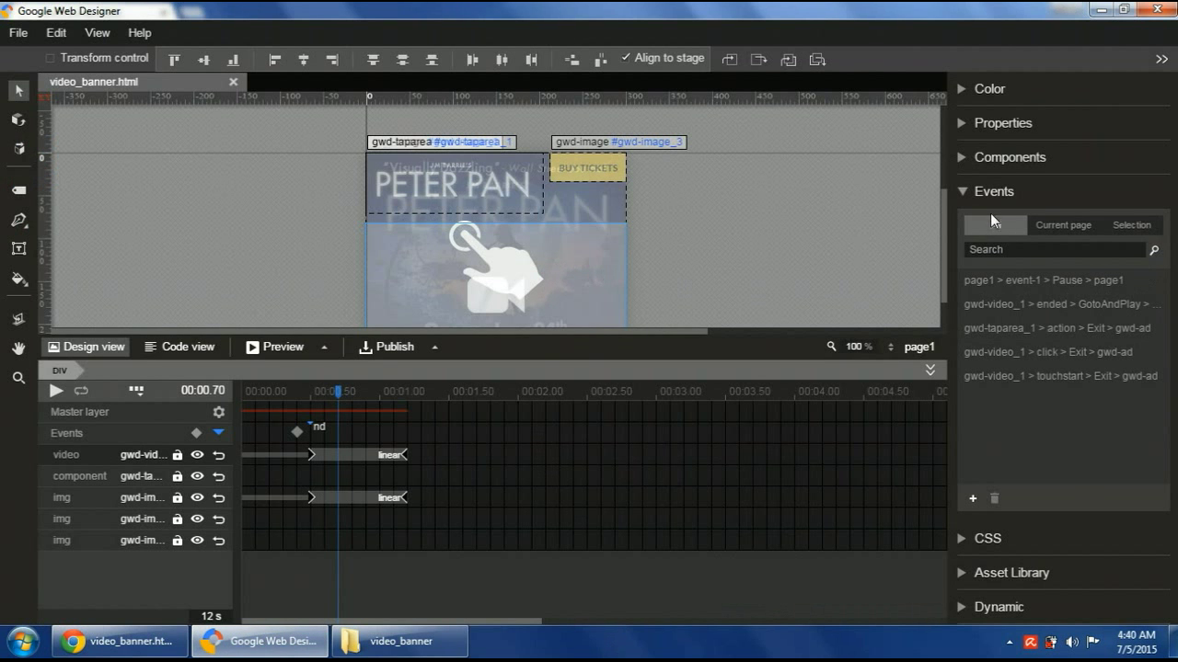
# Add cursor: pointer to the .gwd-video-qbk0 style rule in the CSS panel
pyautogui.click(994, 191)
pyautogui.click(1018, 238)
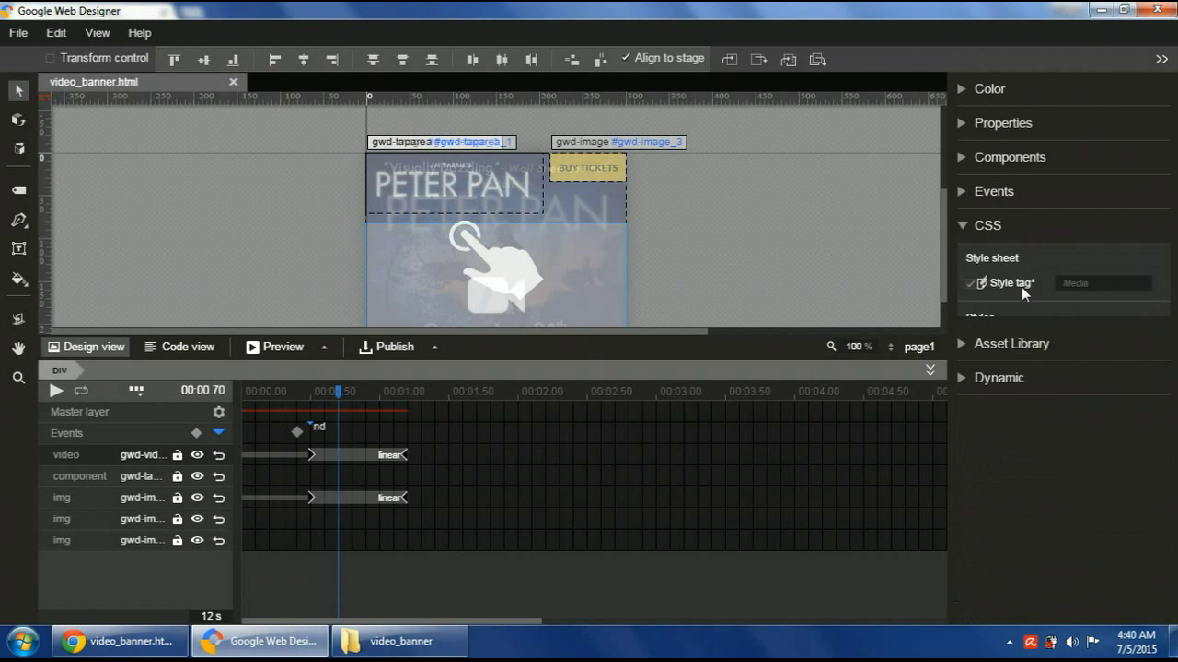
pyautogui.click(995, 494)
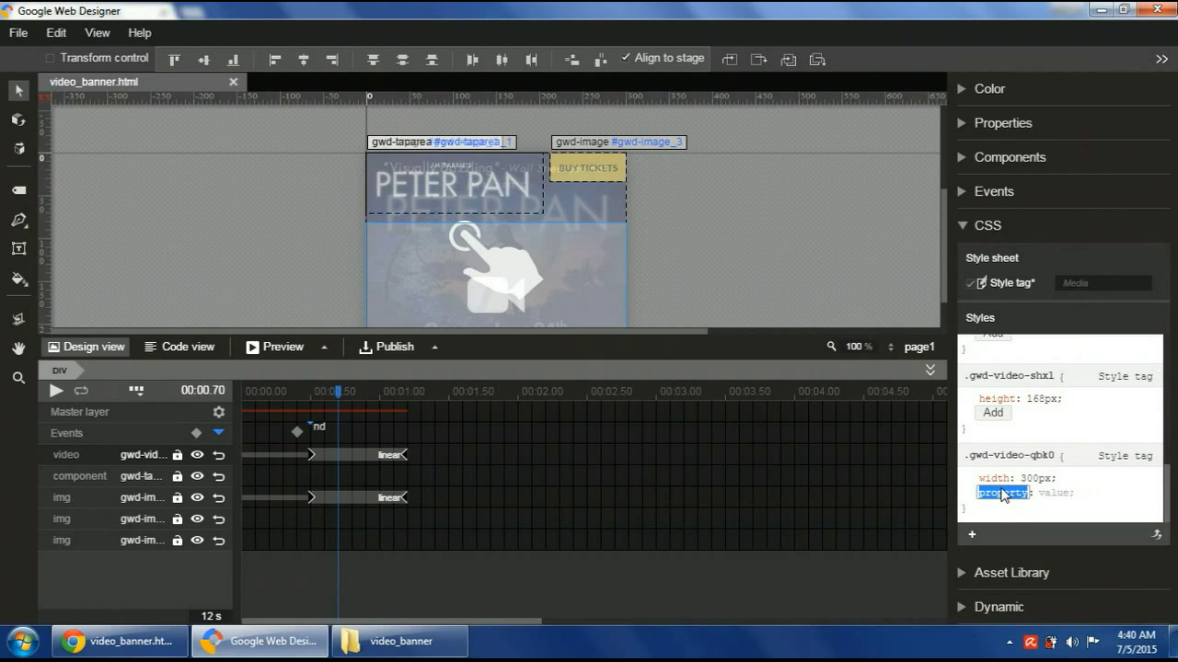
pyautogui.write('cursor')
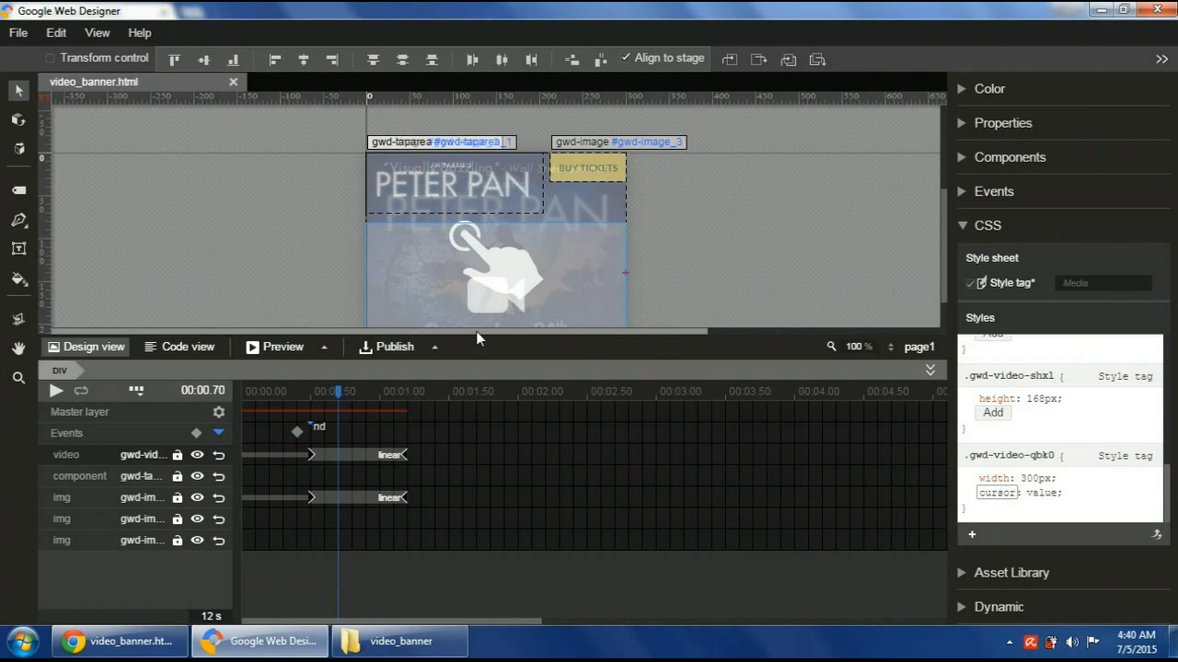
pyautogui.press('Tab')
pyautogui.write('pointer')
pyautogui.press('Tab')
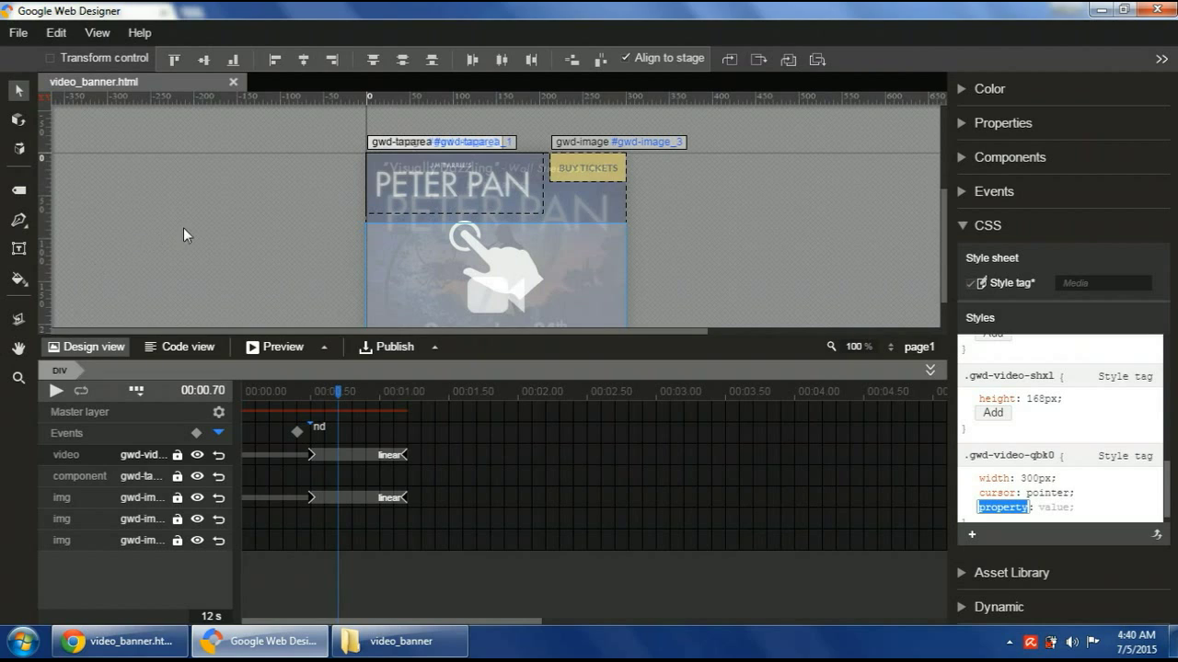
# Preview the banner in Chrome, pause the video, and return to Google Web Designer
pyautogui.hotkey('ctrl', 'Return')
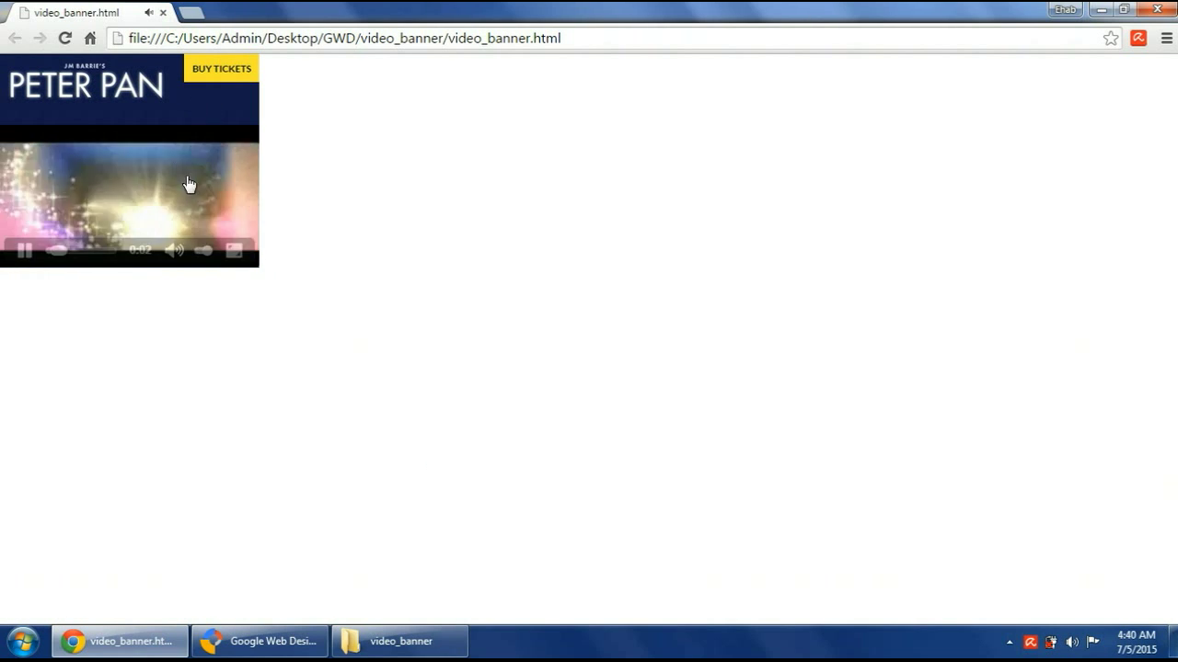
pyautogui.click(26, 250)
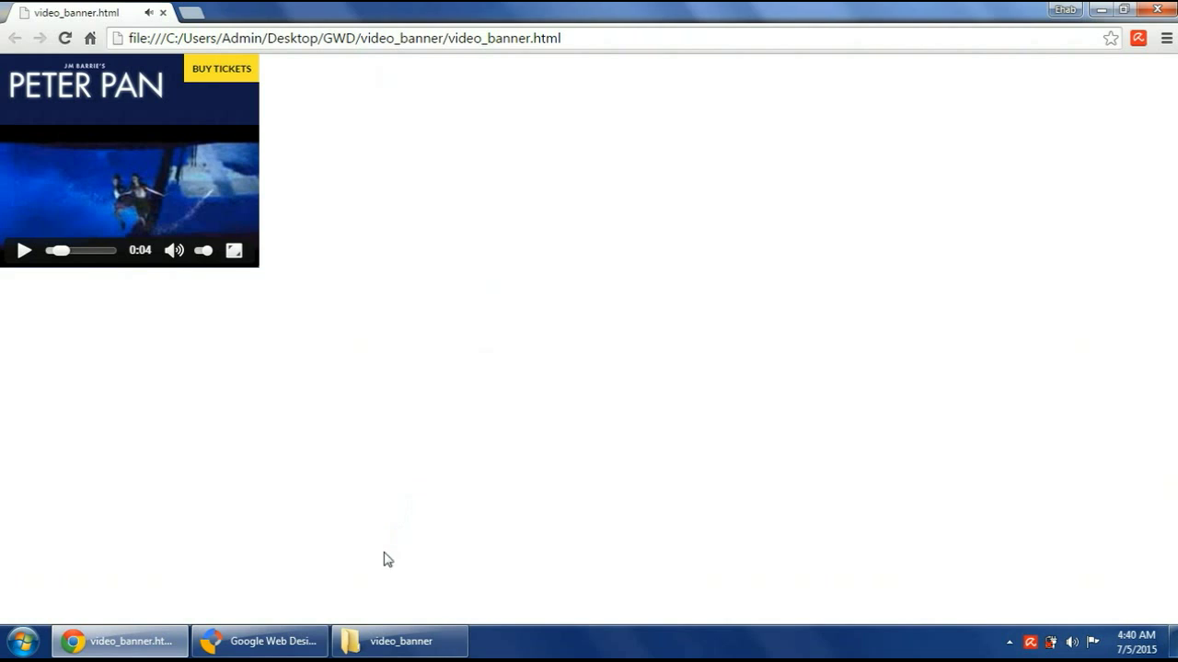
pyautogui.click(280, 640)
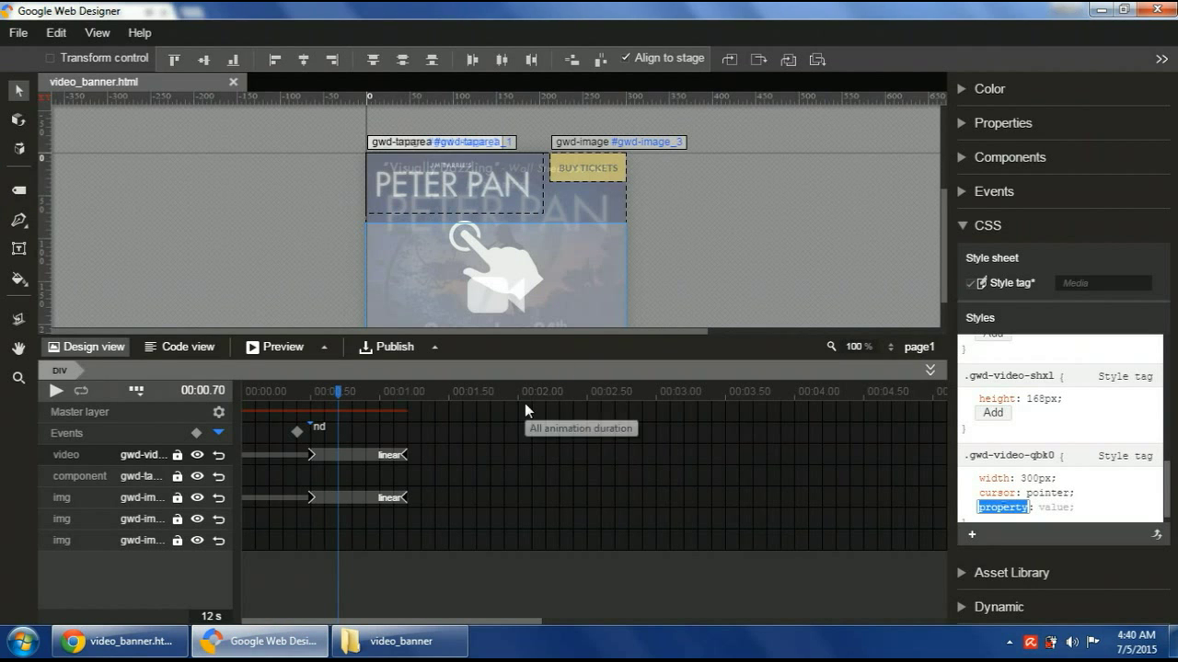